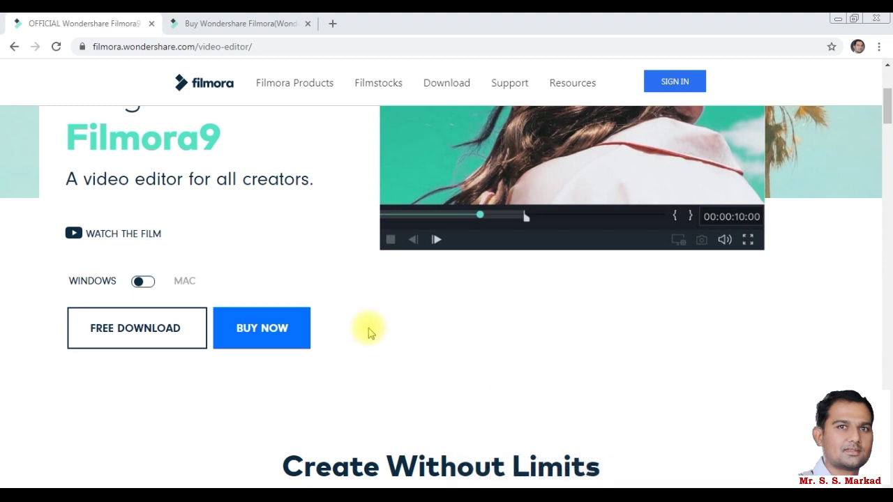
Examine the Filmora purchase plans for individuals, comparing the Monthly, Lifetime and Annual offers
left_click(238, 32)
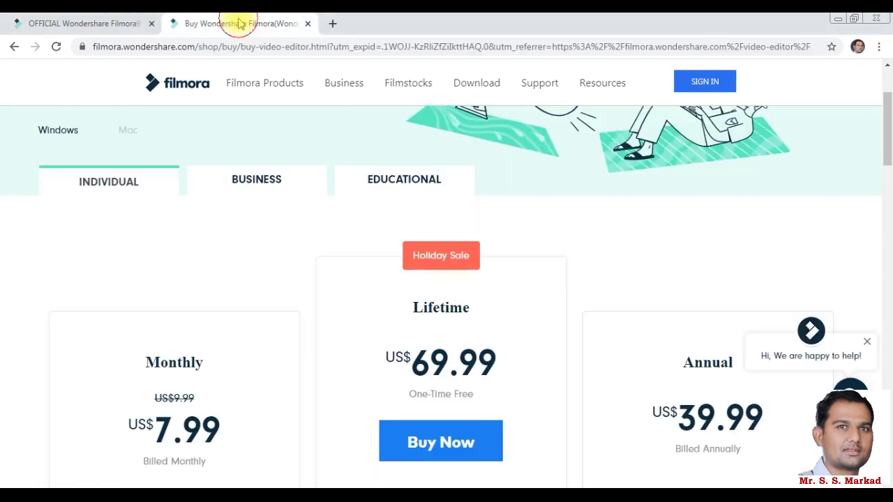
scroll(343, 323, "down", 1)
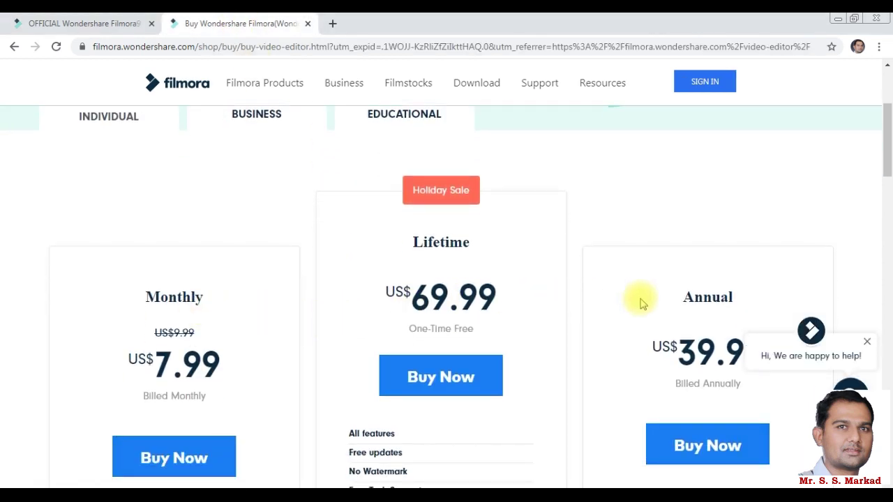
scroll(427, 286, "down", 2)
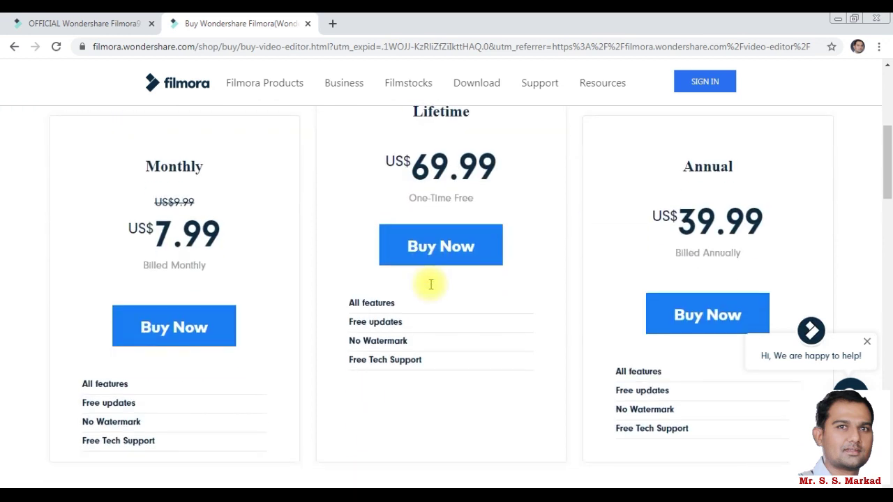
scroll(431, 290, "up", 3)
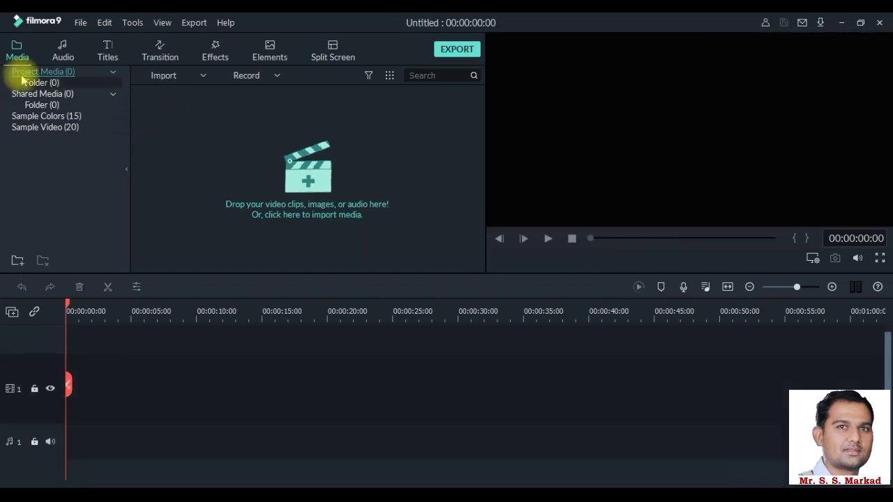
Check which file types the media file import accepts for the project folder, without importing anything
left_click(58, 85)
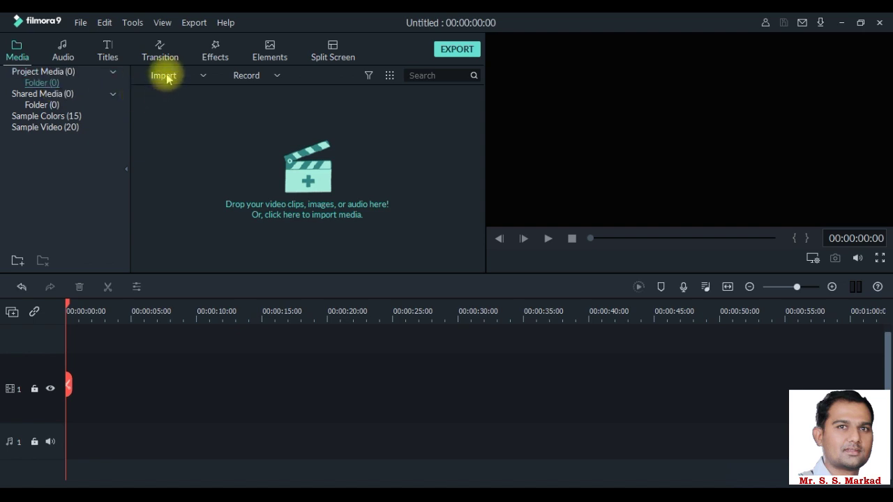
left_click(203, 75)
left_click(199, 92)
left_click(363, 286)
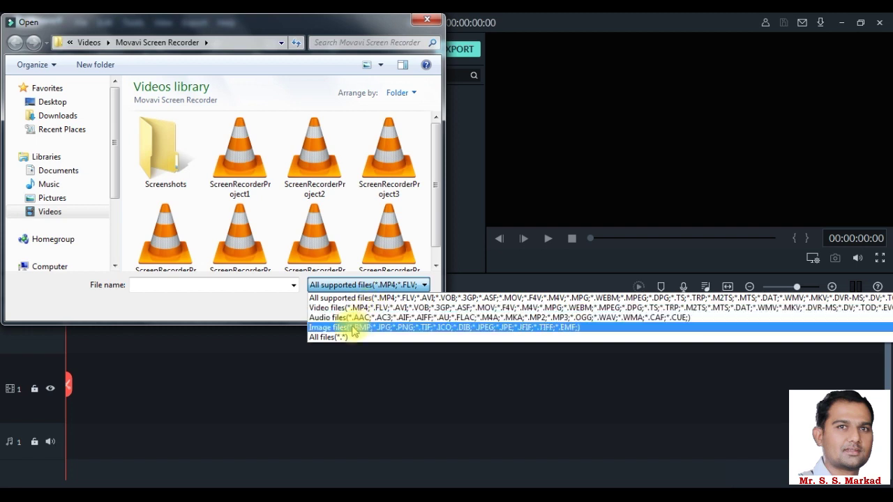
left_click(408, 395)
left_click(398, 304)
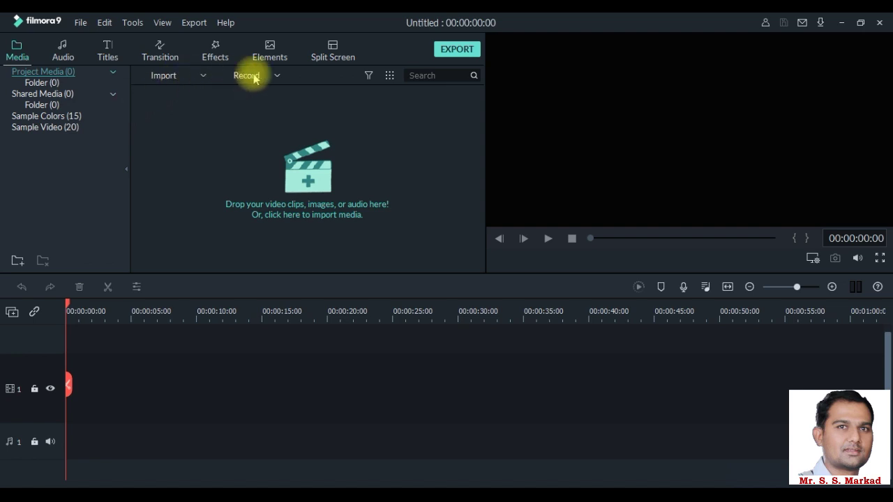
Import the recordings ScreenRecorderProject1 to ScreenRecorderProject5 from the Movavi Screen Recorder folder in Videos into the project folder
left_click(204, 76)
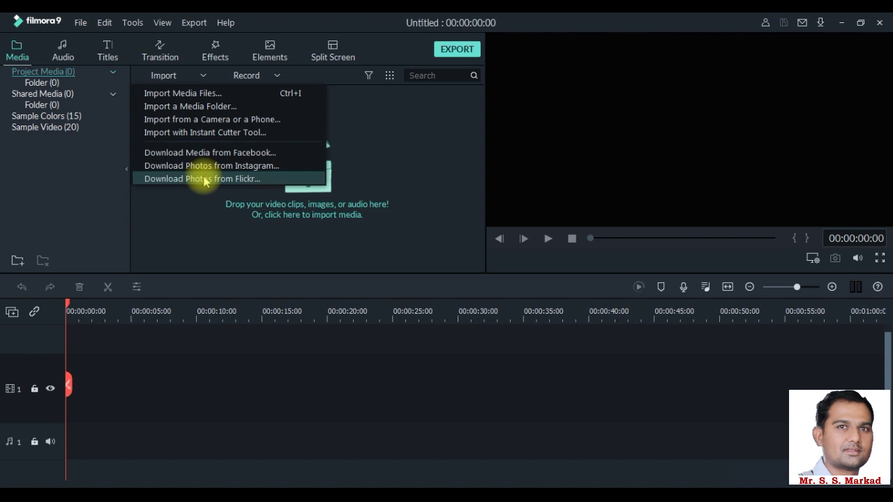
left_click(242, 96)
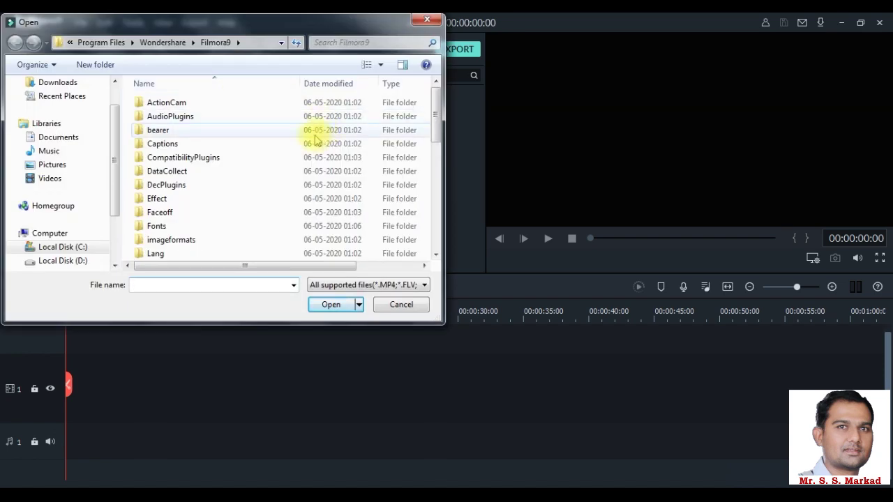
left_click(50, 179)
double_click(162, 155)
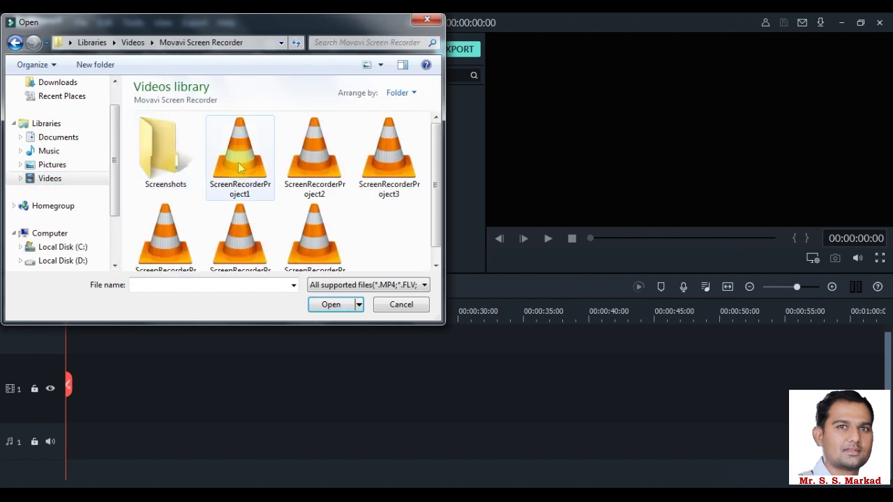
left_click(252, 162)
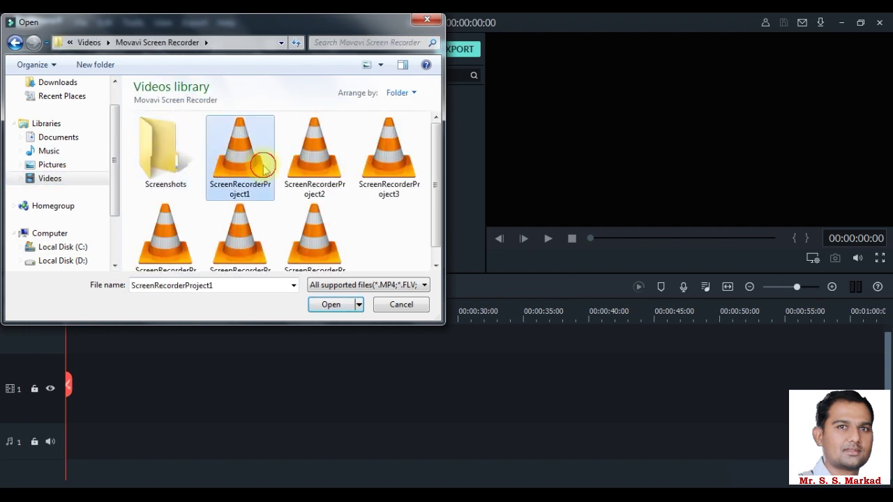
left_click(304, 167, "ctrl")
double_click(241, 230)
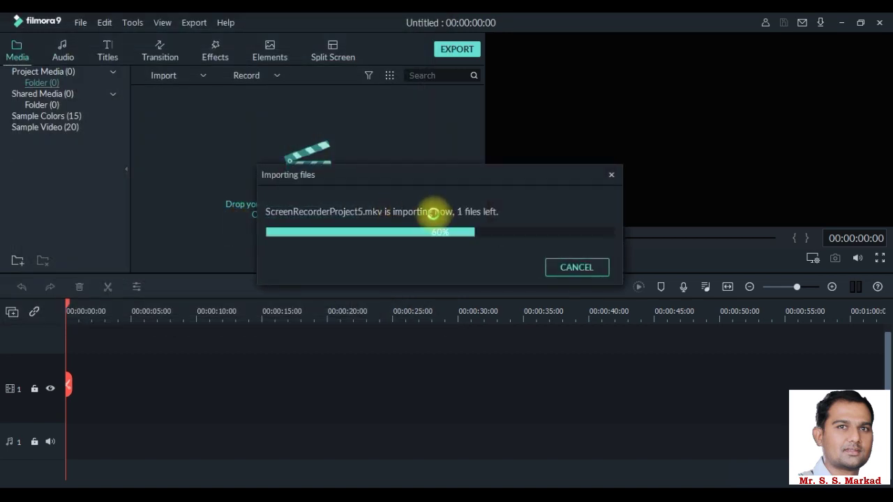
Delete all the imported screen recordings from the project folder
left_click_drag(379, 253, 160, 116)
key("Delete")
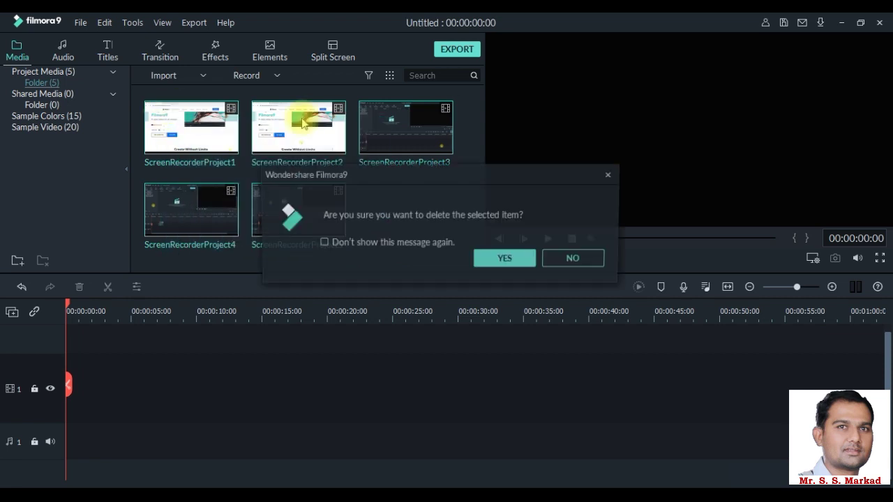
left_click(509, 258)
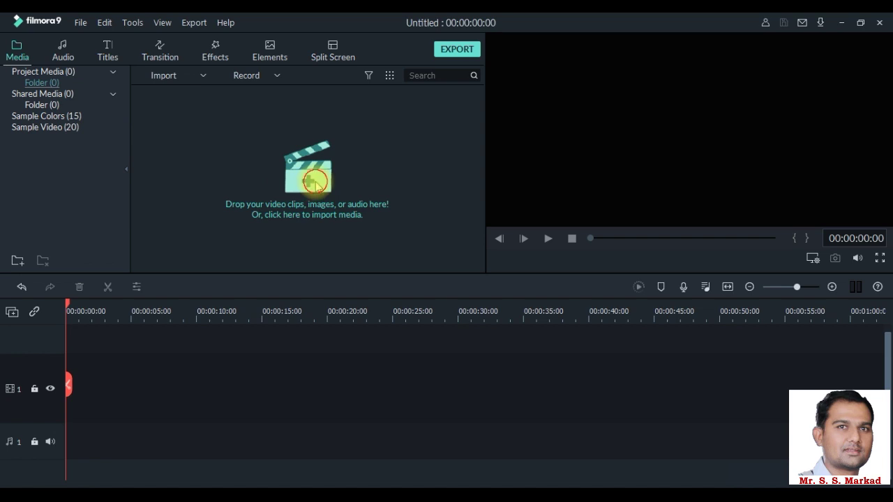
Look through the media file import and the media folder browser, expanding the Win 10 folder, without importing anything
left_click(307, 180)
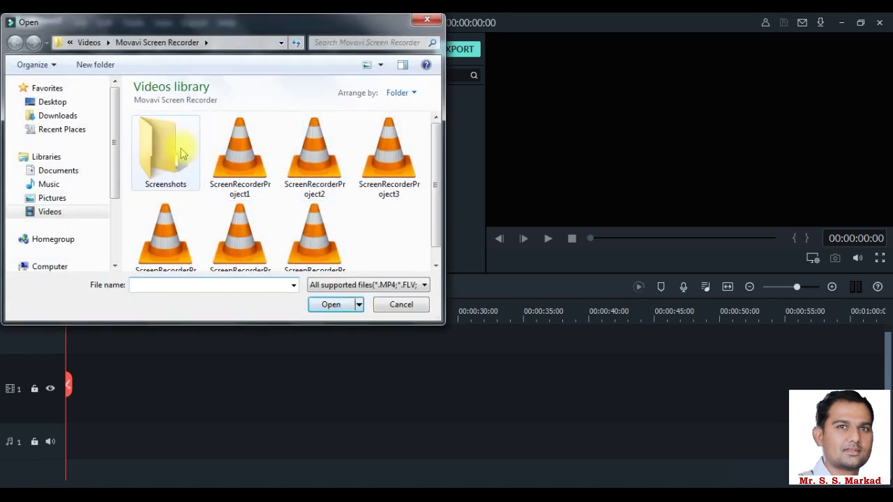
left_click(401, 305)
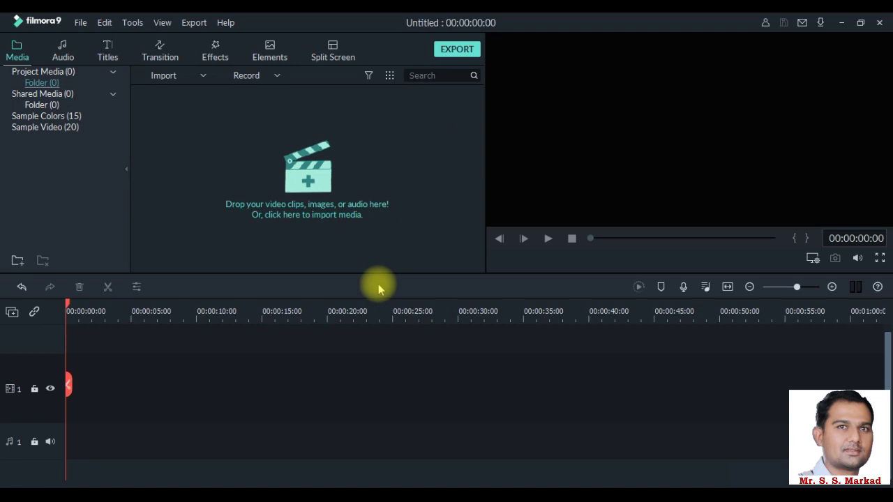
left_click(203, 75)
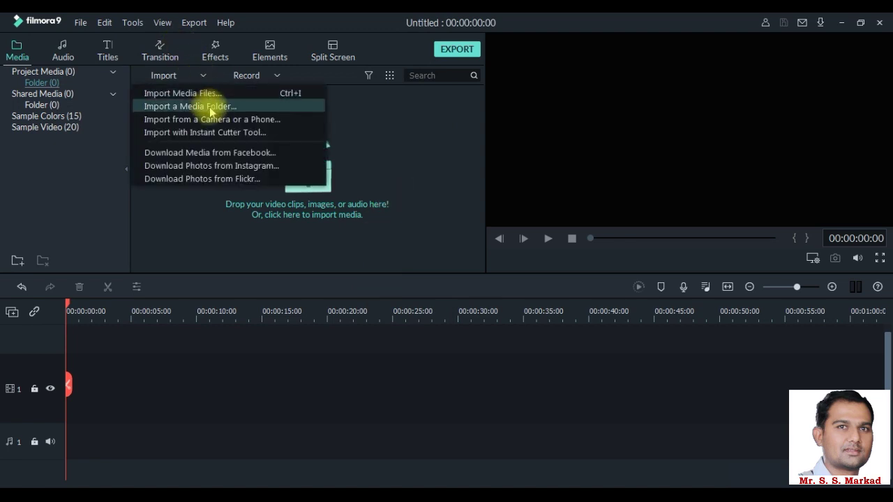
left_click(211, 108)
scroll(440, 252, "down", 2)
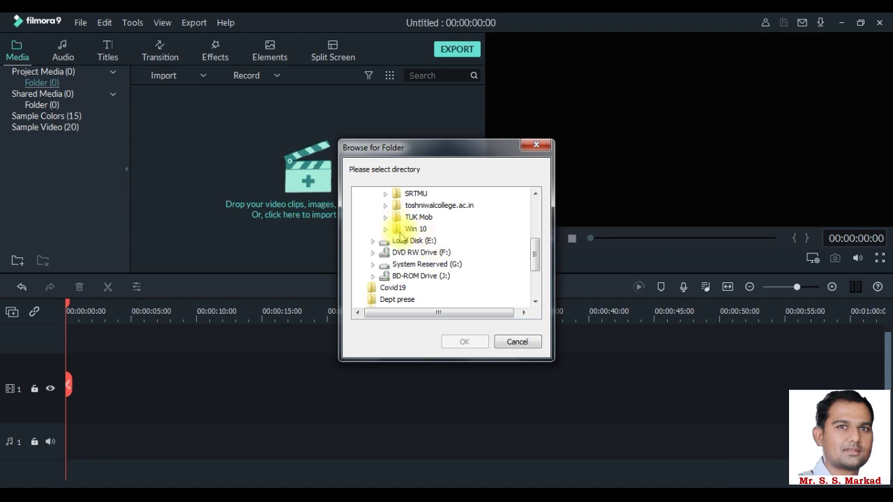
left_click(385, 229)
scroll(458, 253, "down", 1)
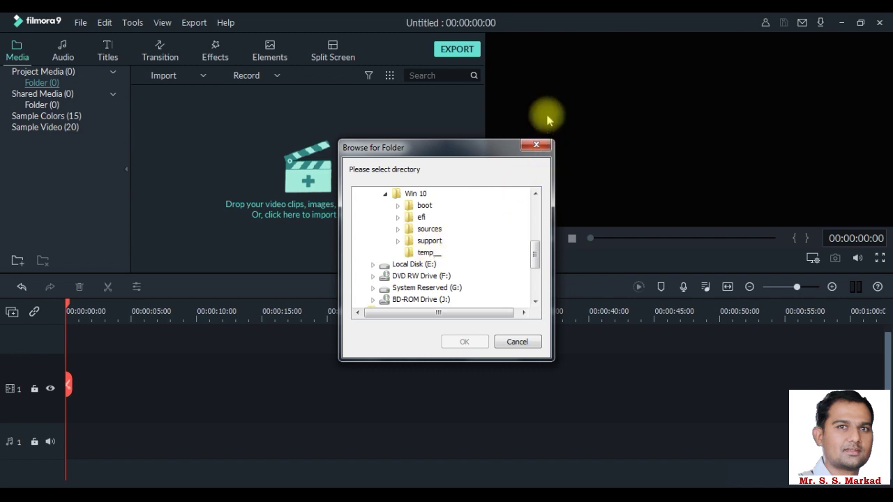
left_click(535, 144)
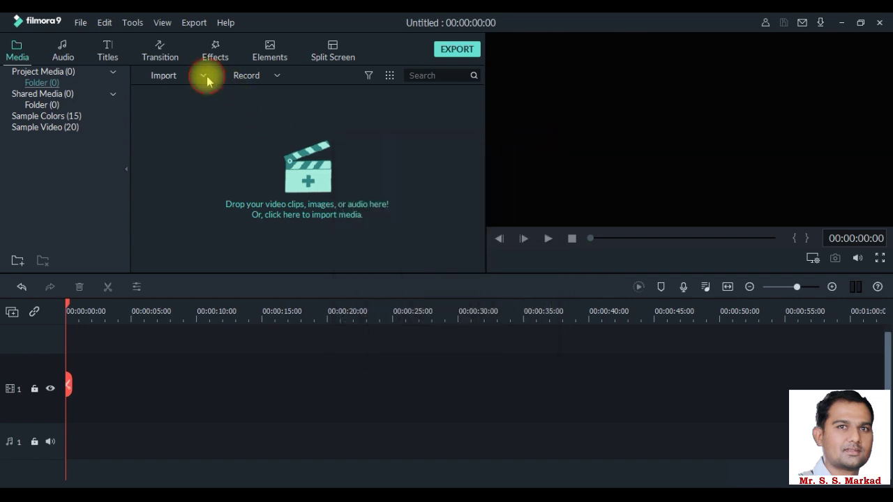
Check the source devices offered for importing from a camera or phone, and leave without importing
left_click(205, 78)
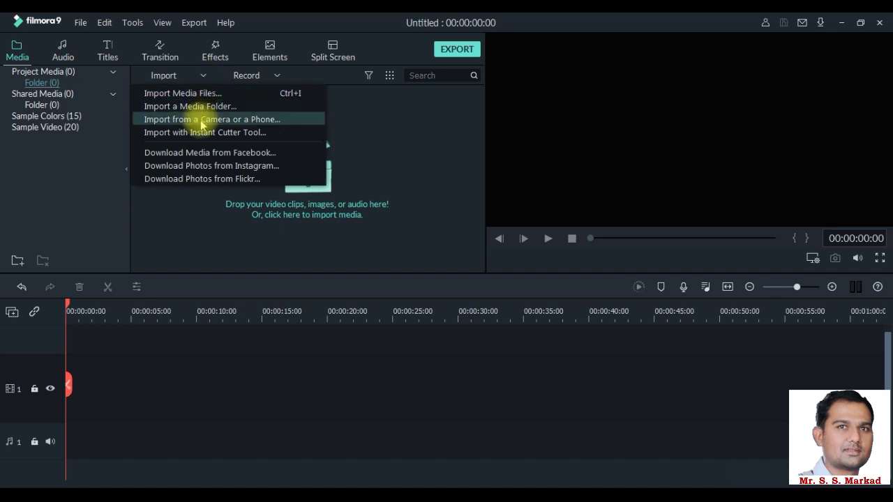
left_click(275, 122)
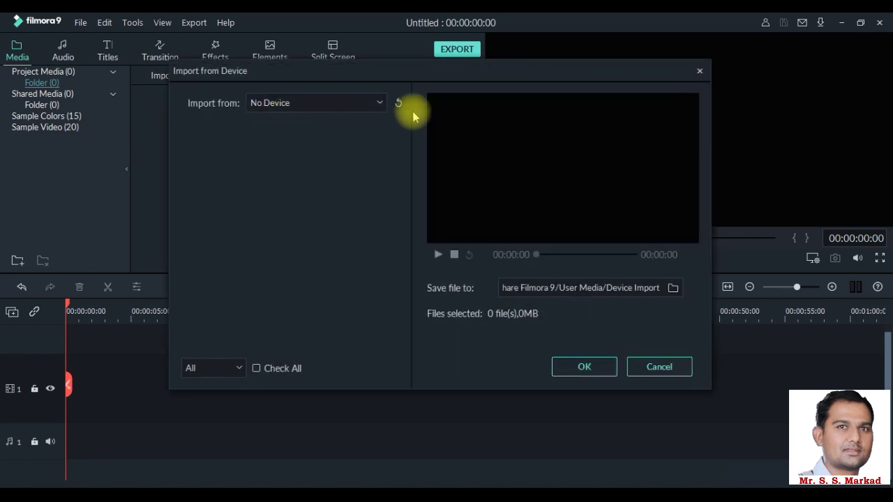
left_click(300, 103)
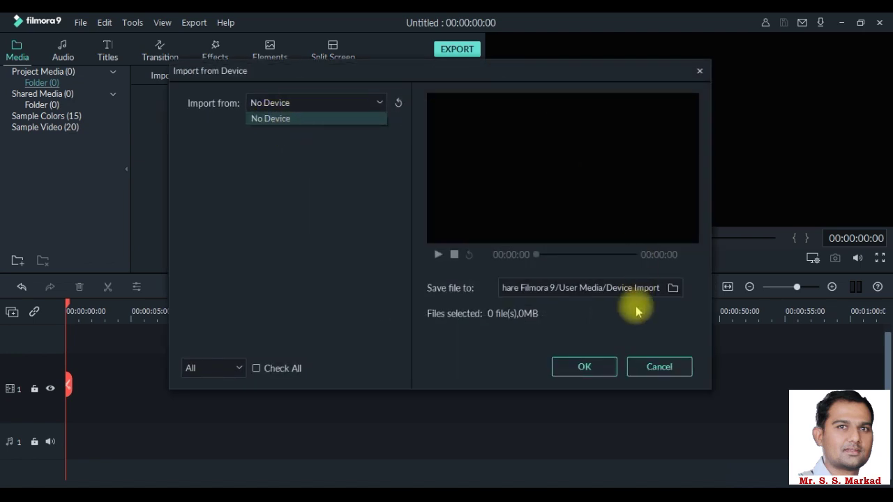
left_click(658, 365)
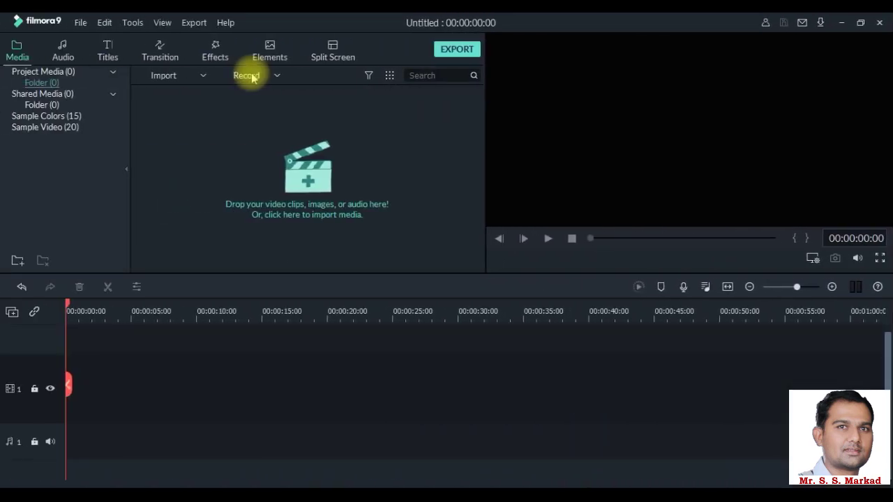
Record a webcam clip of about 2 seconds and add it to the project folder
left_click(251, 76)
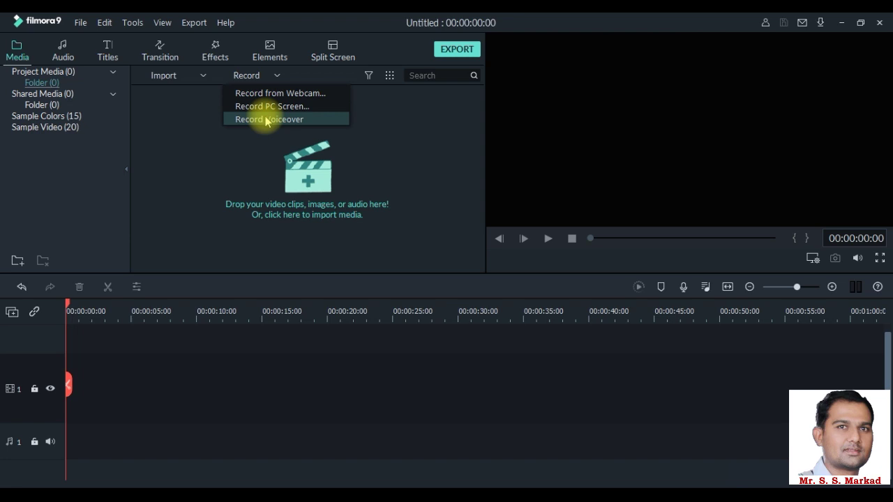
left_click(269, 96)
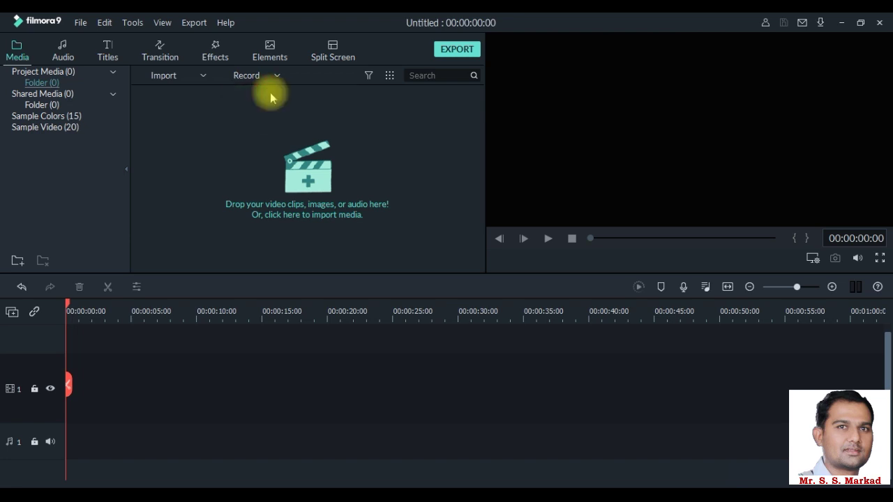
left_click(437, 396)
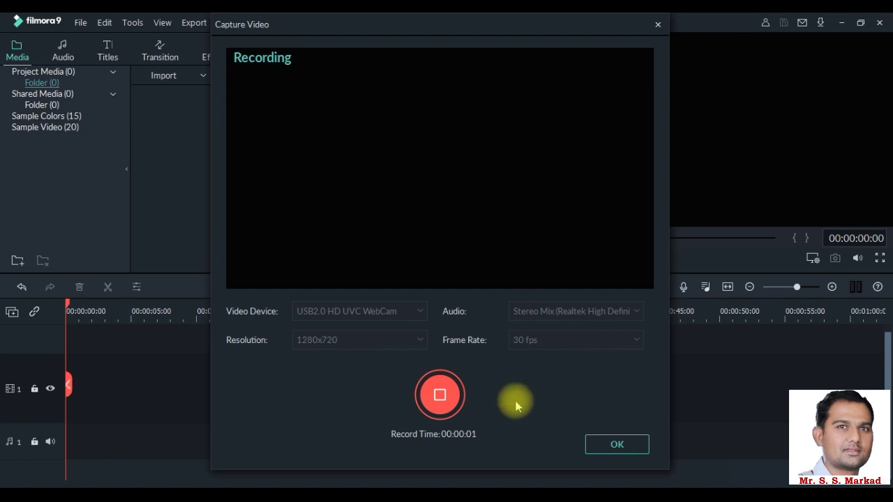
left_click(441, 405)
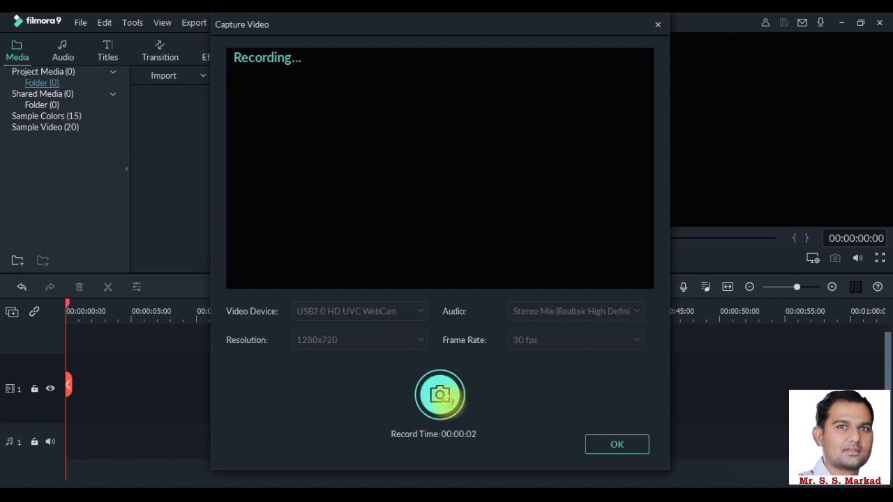
left_click(635, 452)
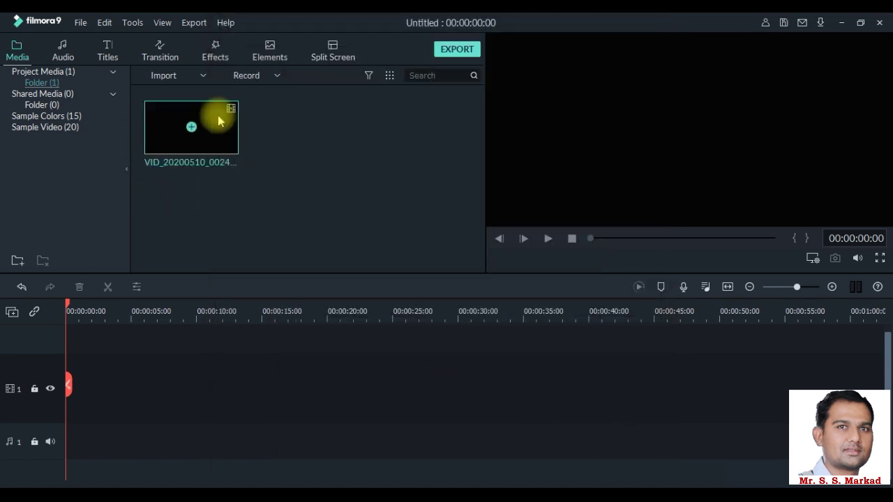
Open the PC screen recorder and set its capture area to Custom at 1366 by 730
left_click(279, 76)
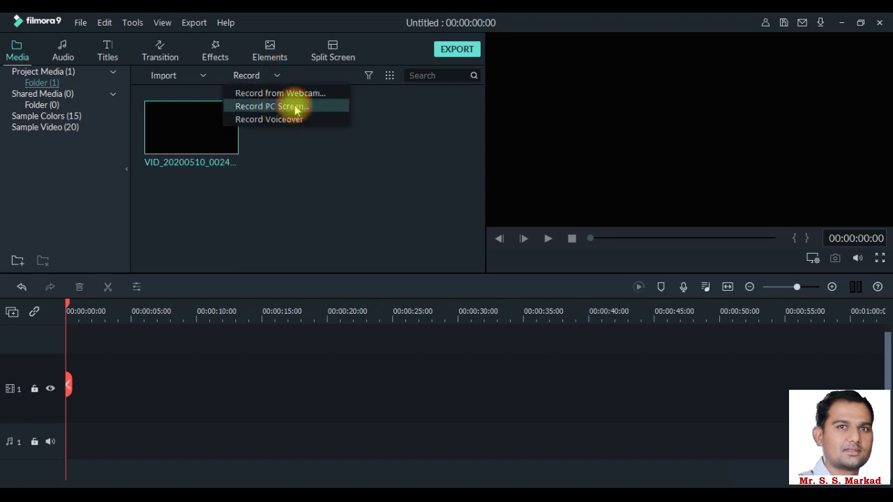
left_click(289, 106)
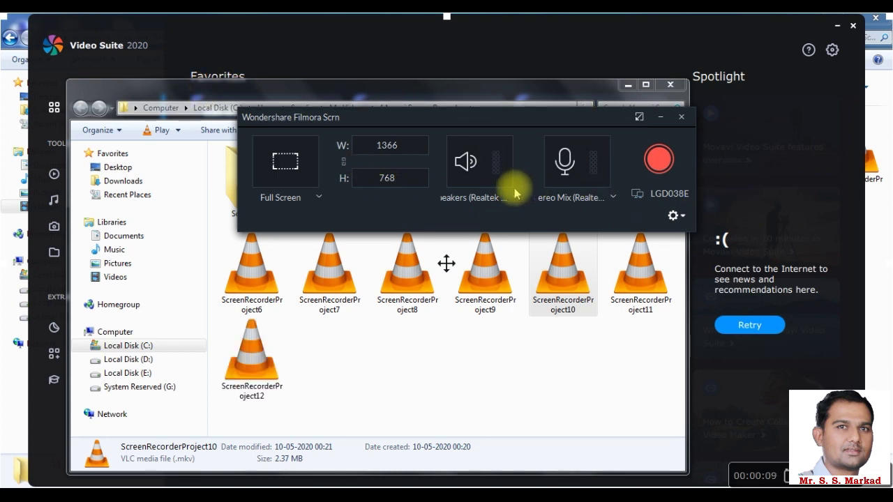
left_click(661, 161)
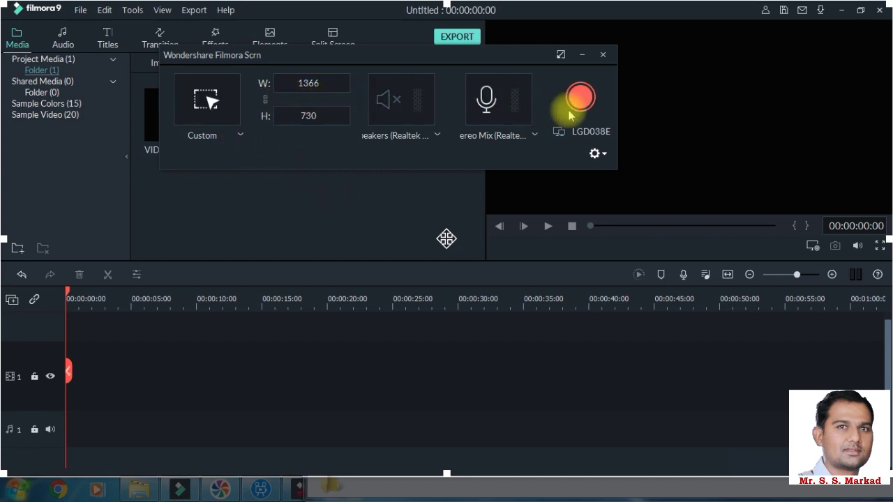
left_click(239, 136)
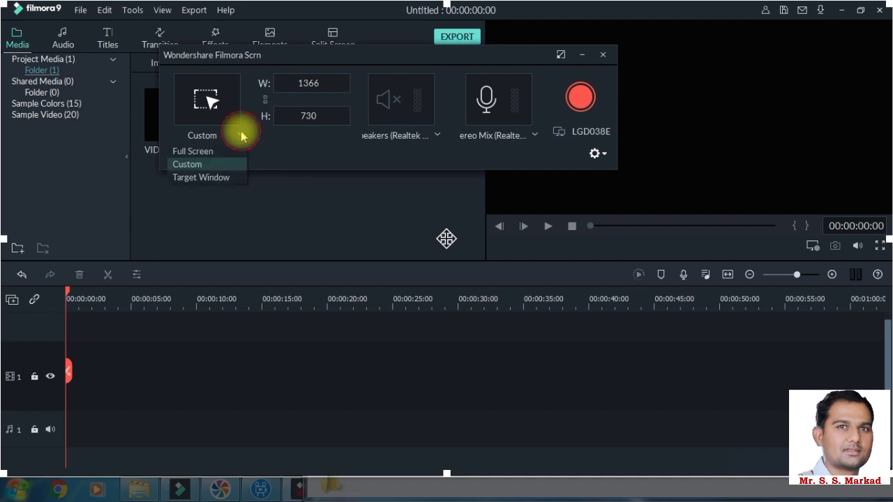
left_click(218, 163)
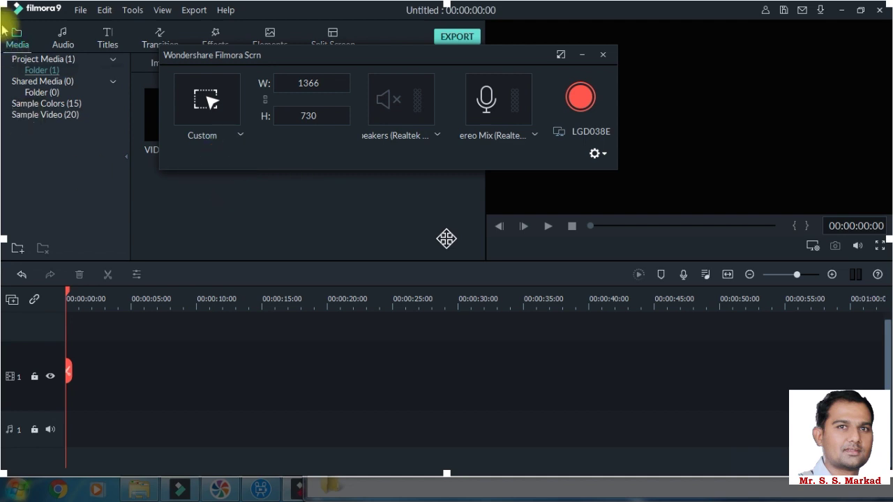
mouse_move(3, 3)
left_mouse_down()
mouse_move(192, 250)
mouse_move(72, 48)
mouse_move(17, 1)
mouse_move(2, 2)
left_mouse_up()
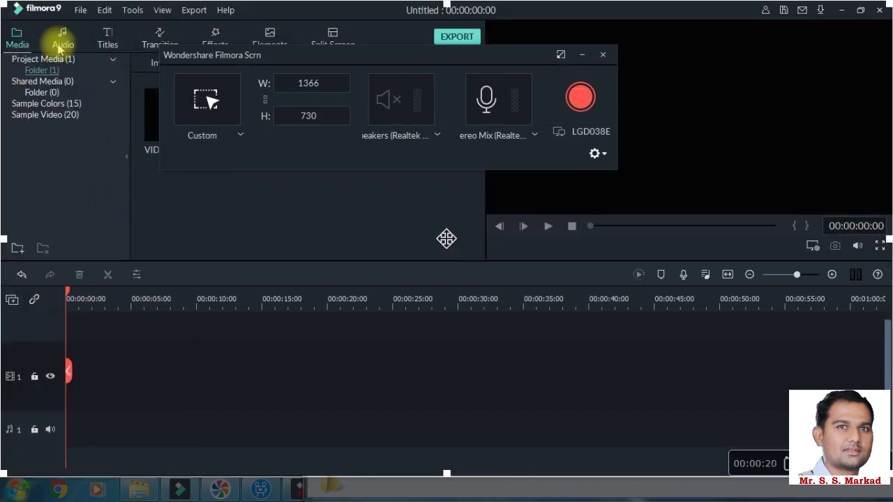
Try Target Window capture on the media area, and return the recorder's capture area to Custom at 1366 by 728
left_click(235, 132)
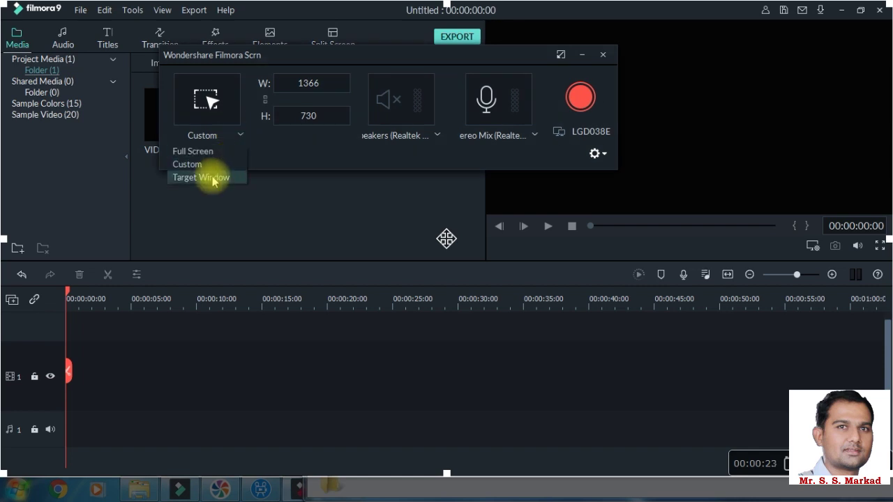
left_click(209, 177)
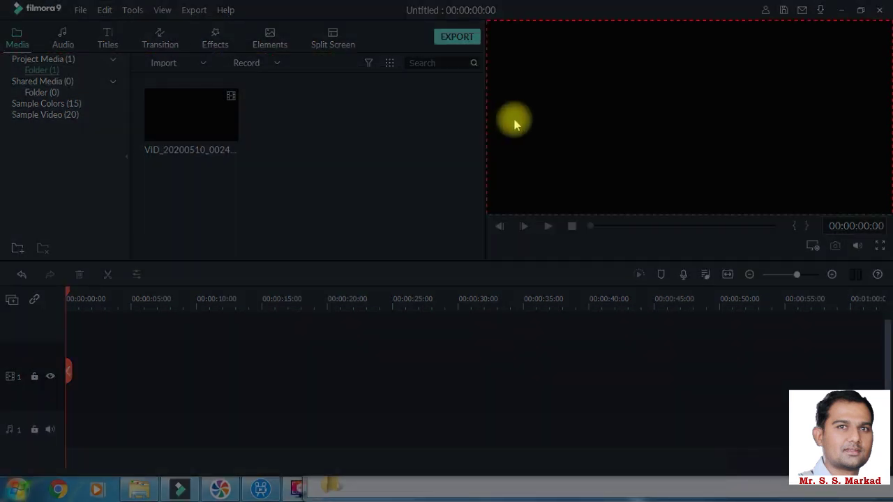
left_click(149, 171)
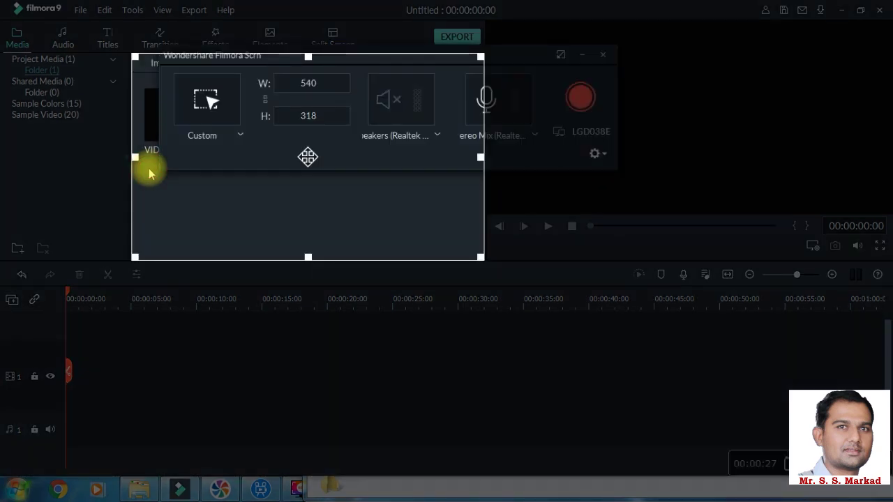
left_click(239, 136)
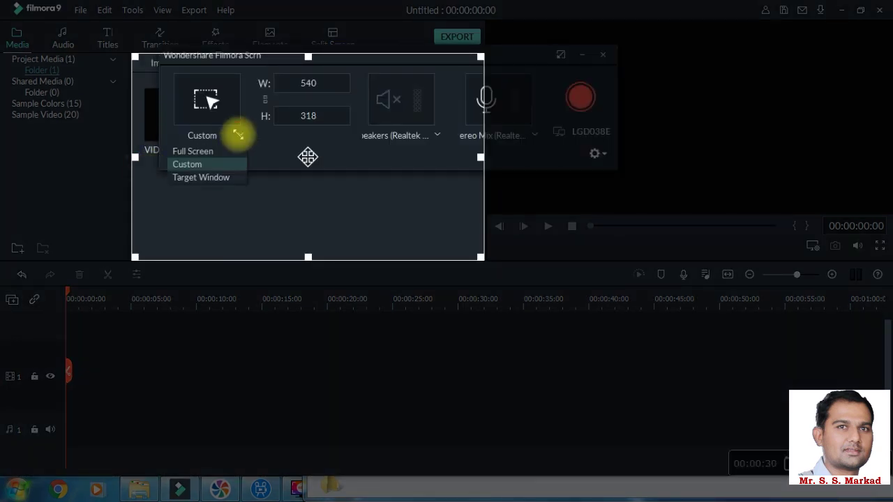
left_click(210, 165)
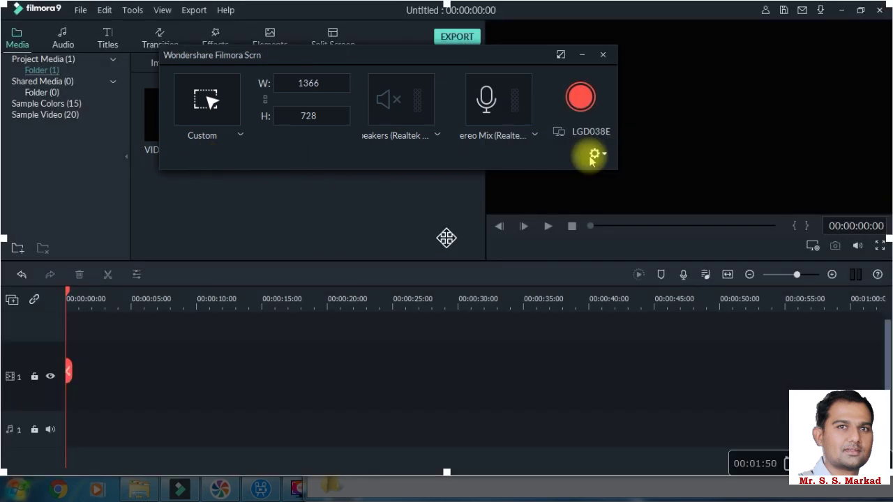
Examine the screen recorder's settings and its save folder browser, and leave without changing anything
left_click(594, 154)
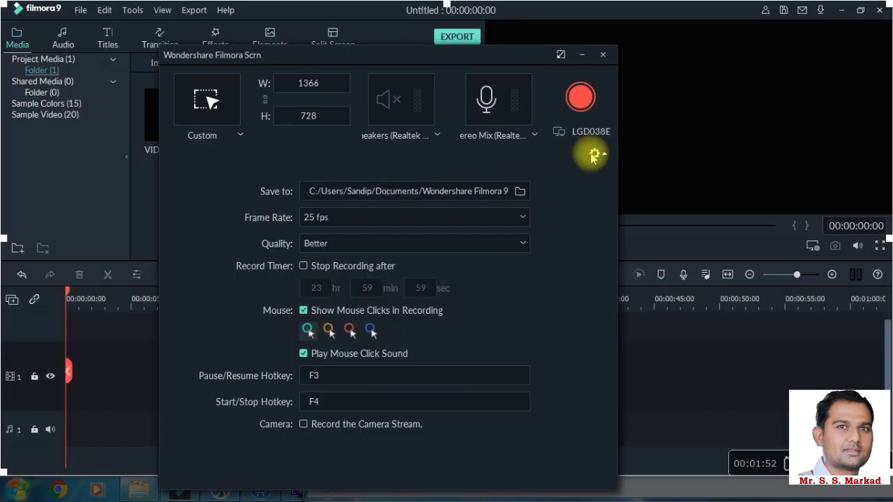
left_click(518, 193)
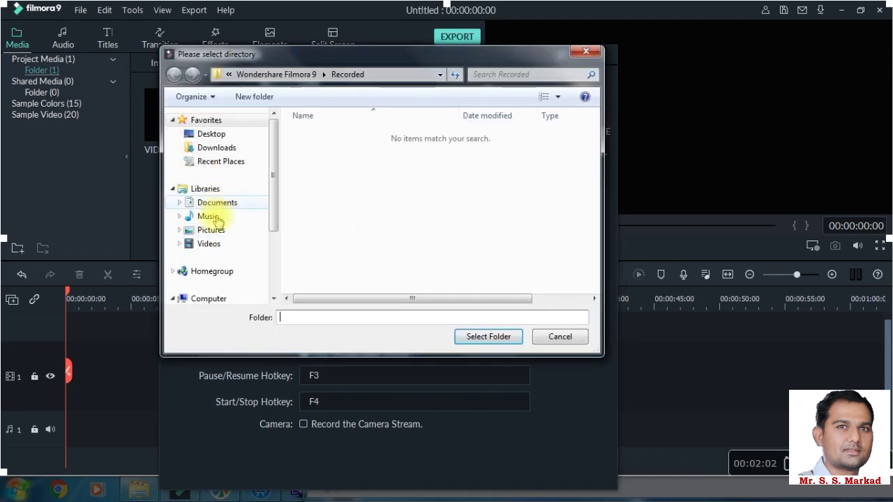
left_click(233, 242)
left_click(549, 339)
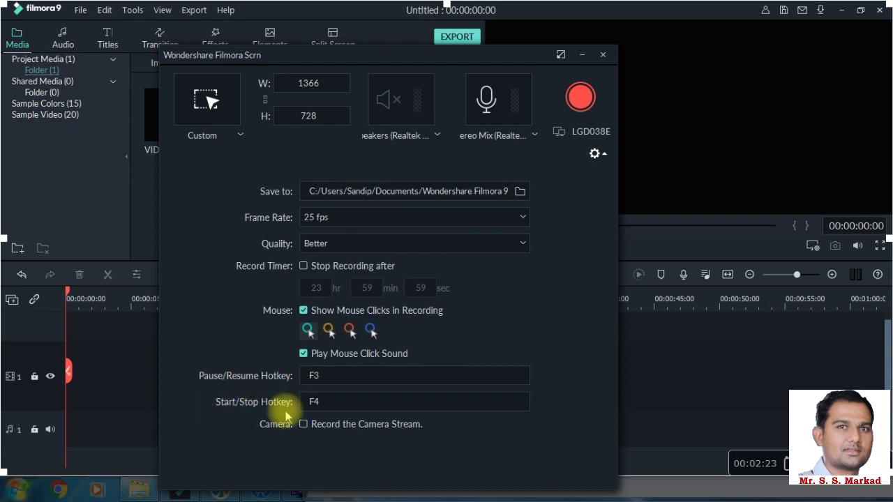
left_click(603, 155)
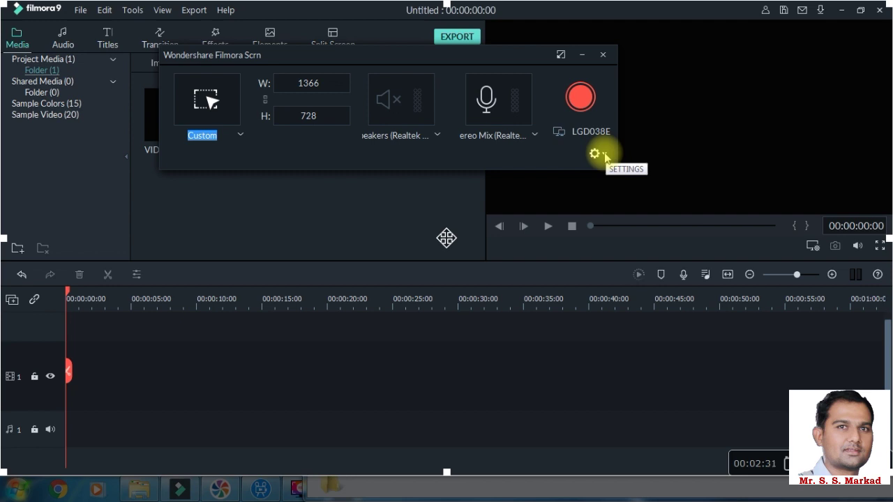
Record the PC screen into the project folder and close the recorder, keeping the project open
left_click(582, 99)
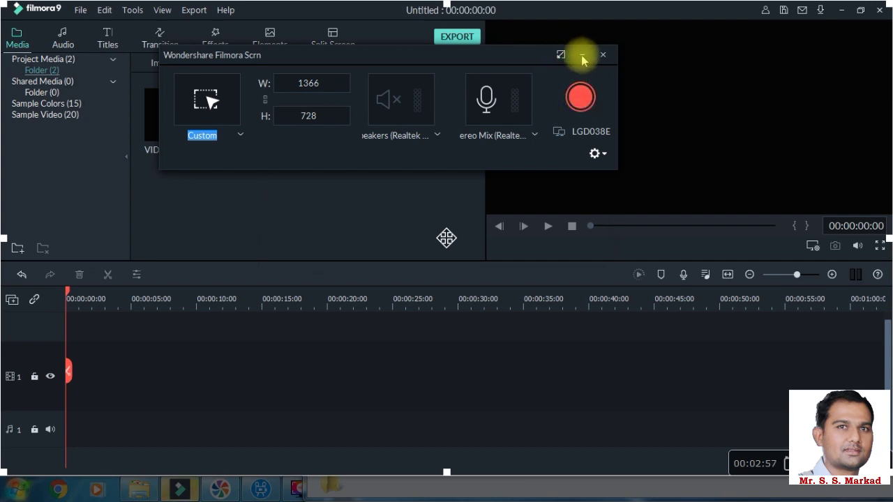
left_click(602, 56)
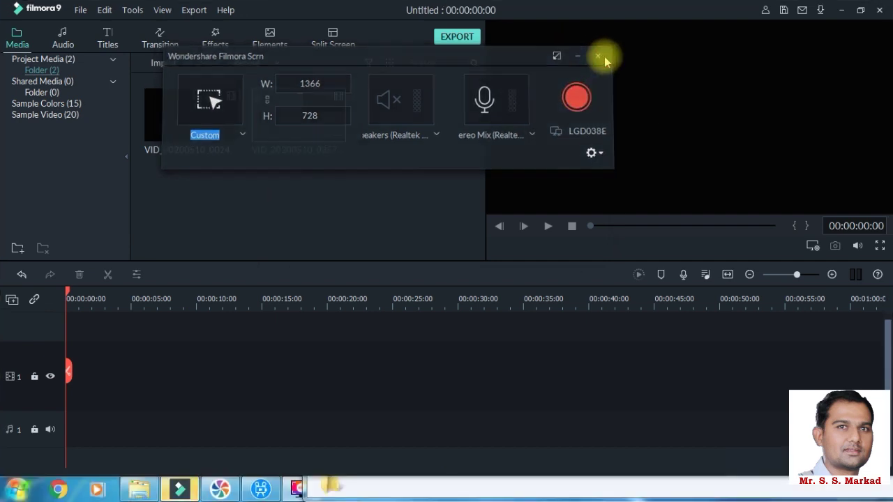
left_click(879, 10)
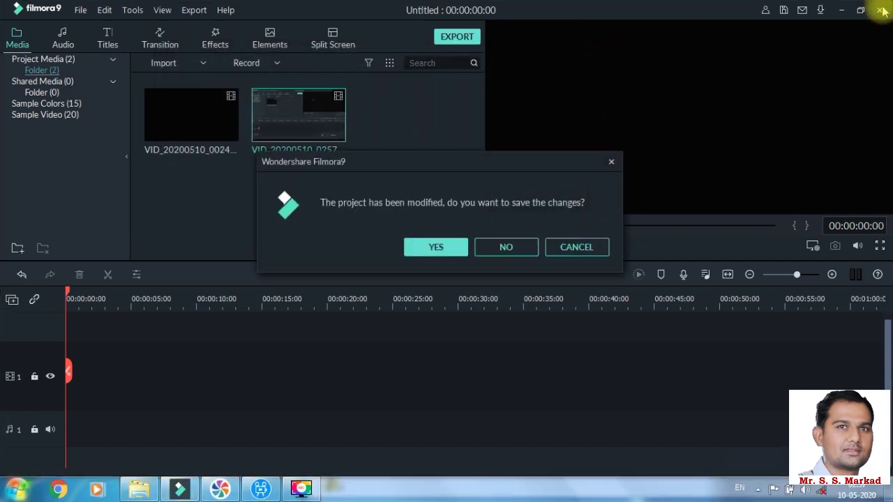
left_click(611, 163)
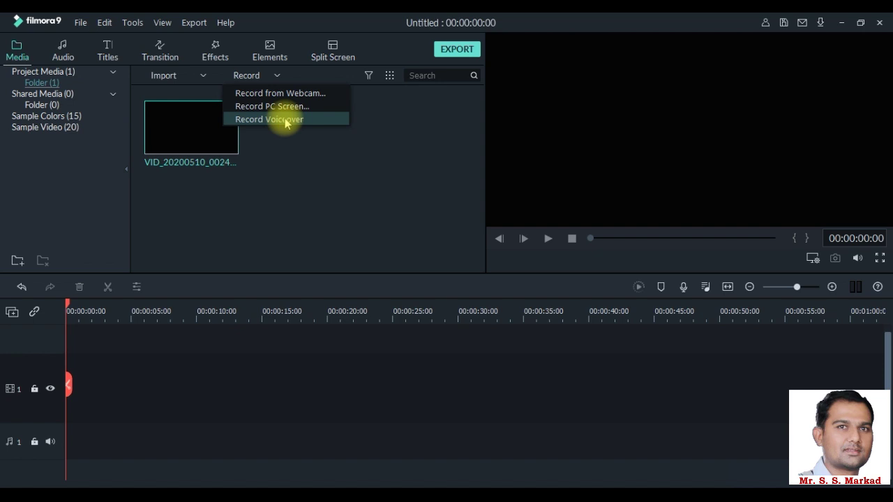
Look over the recording options, the project commands and the media file browser without opening anything
left_click(293, 150)
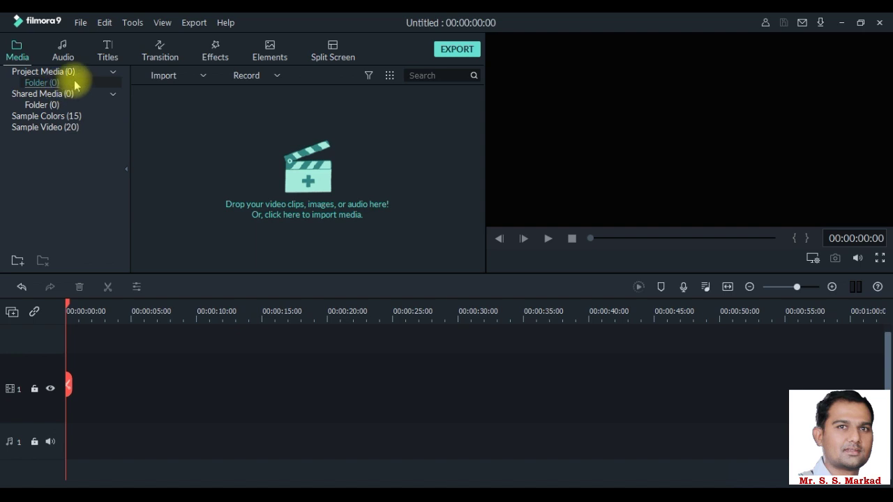
left_click(80, 24)
mouse_move(81, 42)
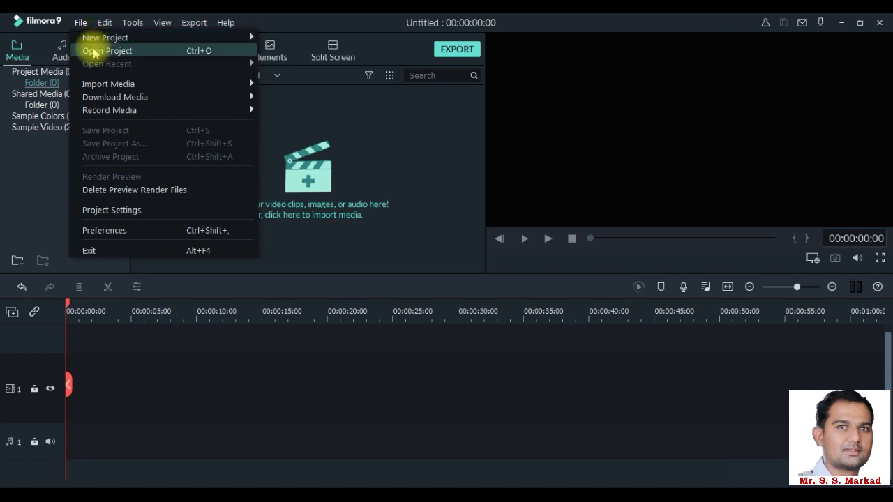
left_click(198, 53)
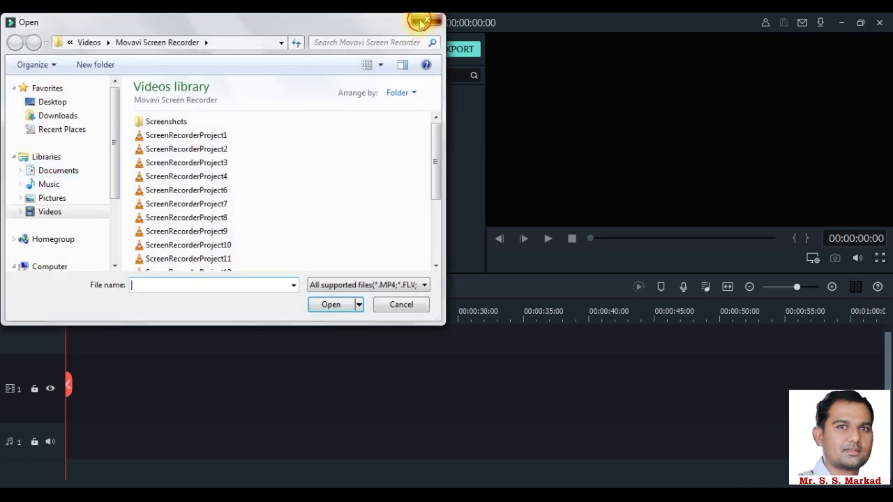
left_click(421, 22)
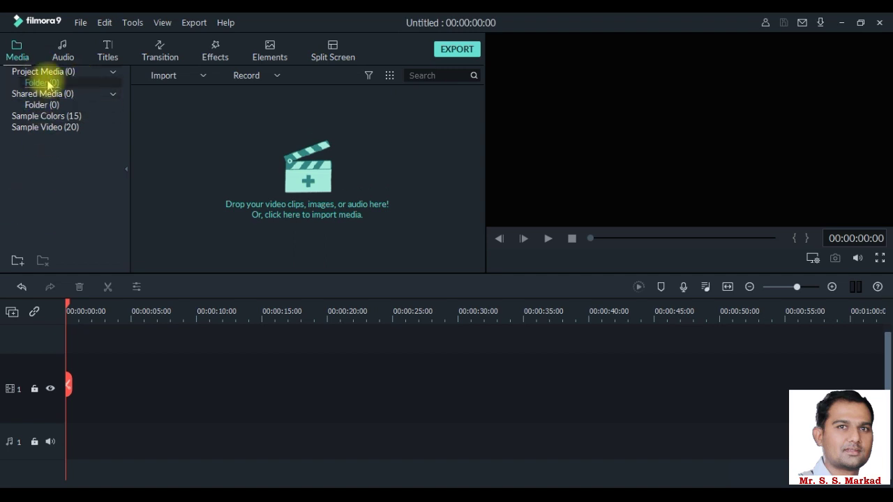
Add a folder named Video under Project Media
left_click(17, 261)
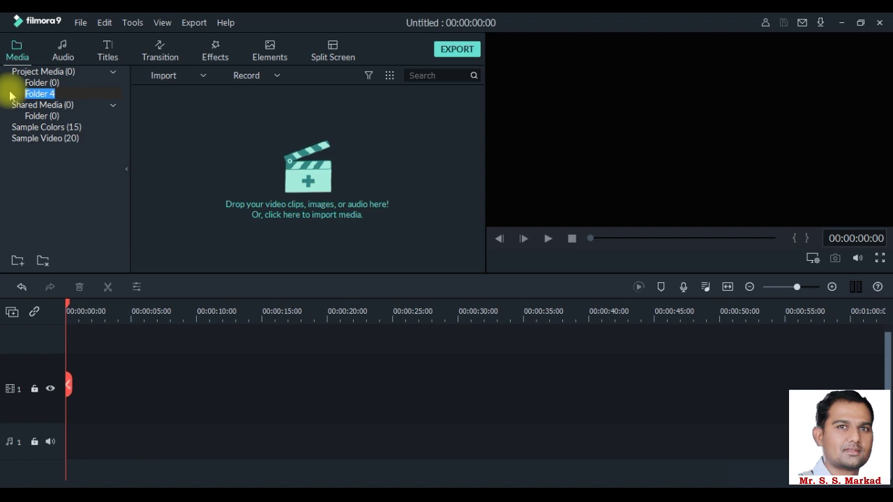
type("Video")
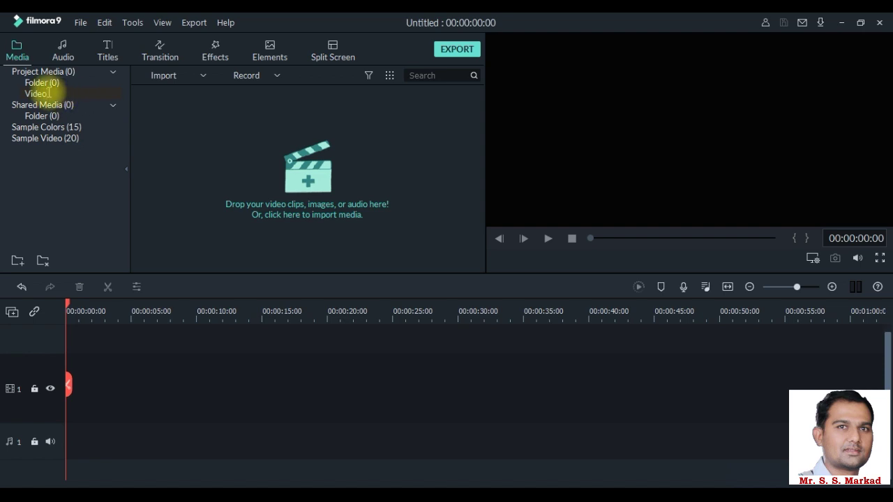
key("Return")
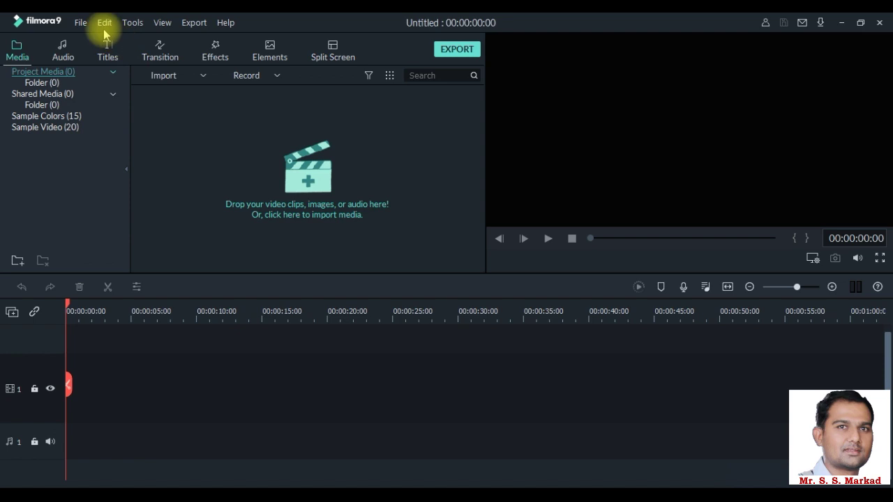
Import the ScreenRecorderProject1 video file into the project's media folder
left_click(80, 23)
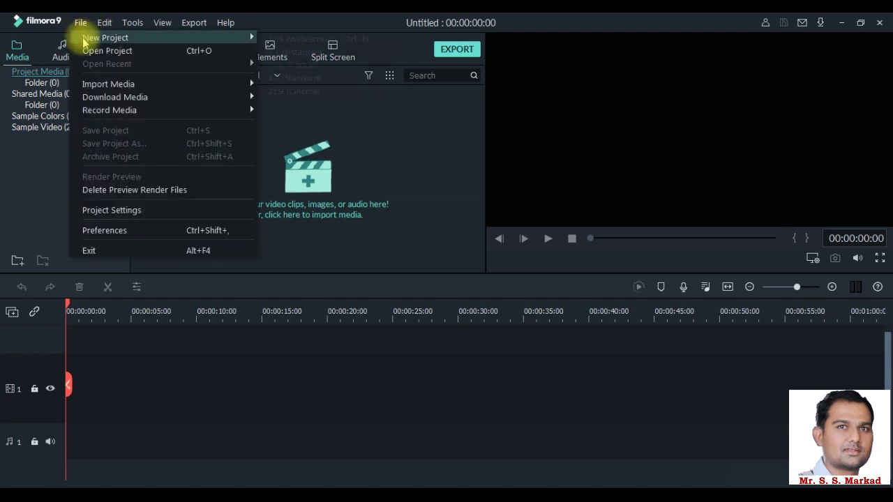
mouse_move(90, 36)
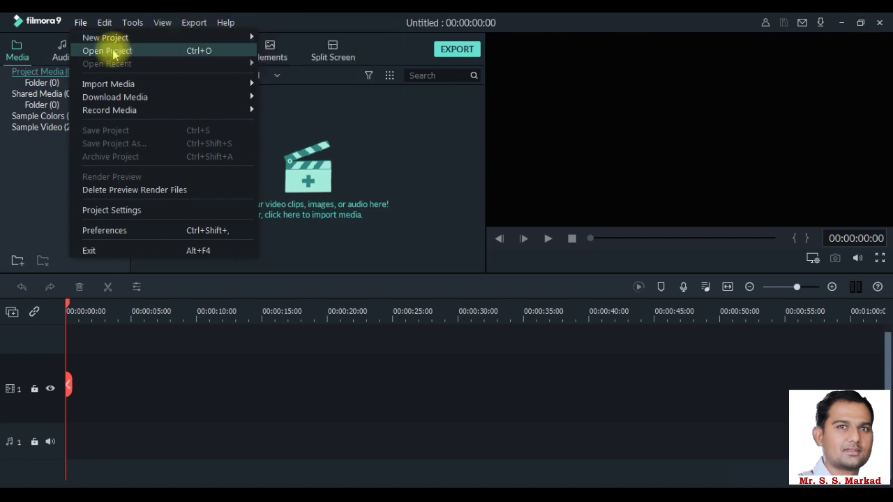
left_click(91, 84)
left_click(210, 136)
left_click(339, 305)
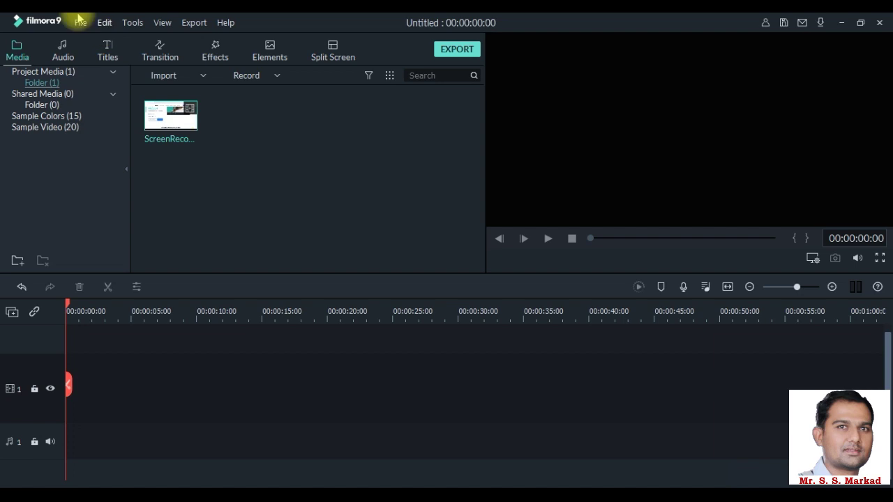
Save the project in the Projects folder under the file name Tesst
left_click(81, 23)
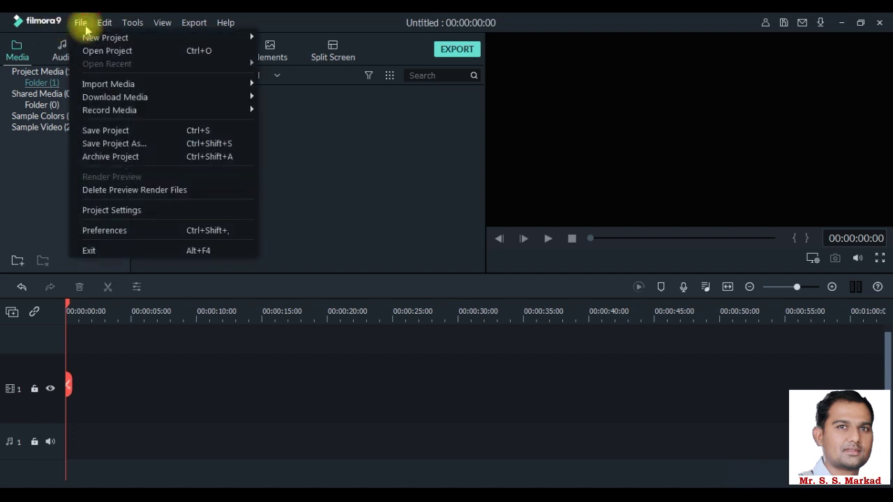
left_click(99, 131)
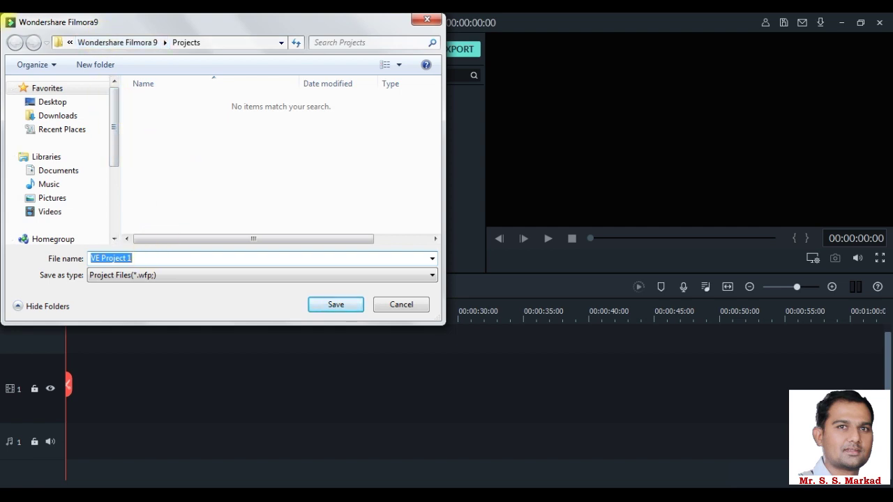
type("Te")
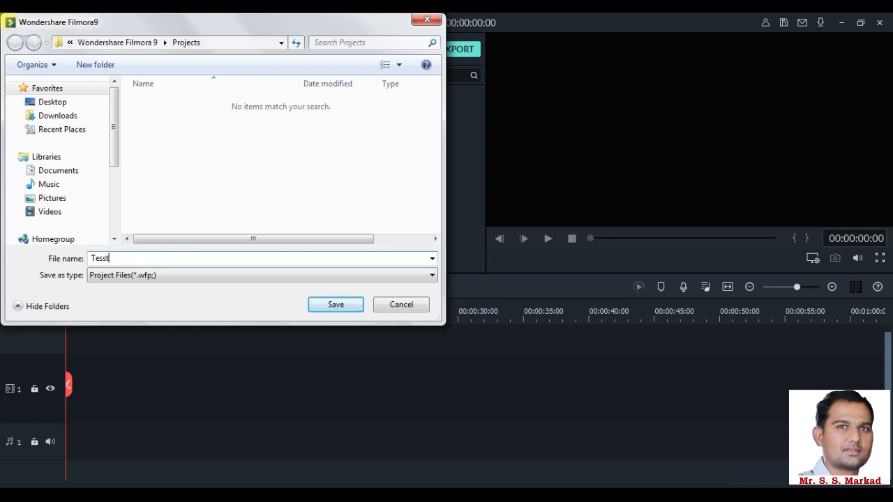
type("sst")
left_click(337, 307)
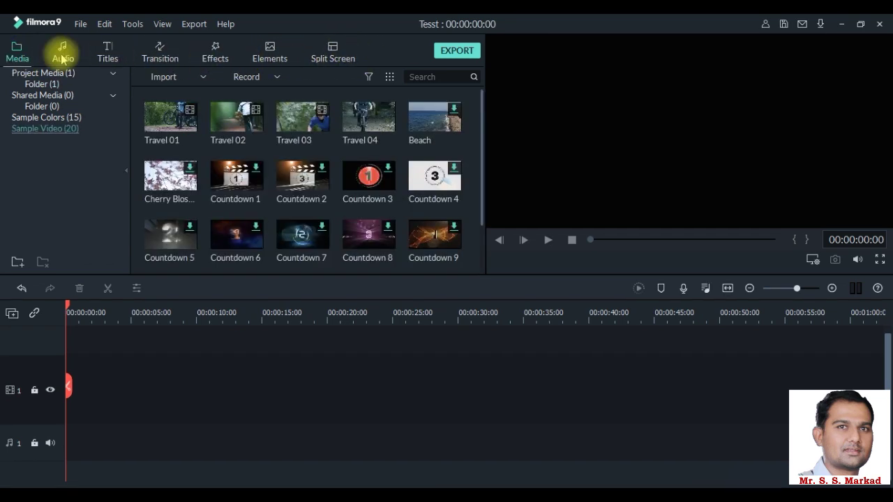
Browse all the music and sound items in the Audio library
left_click(62, 58)
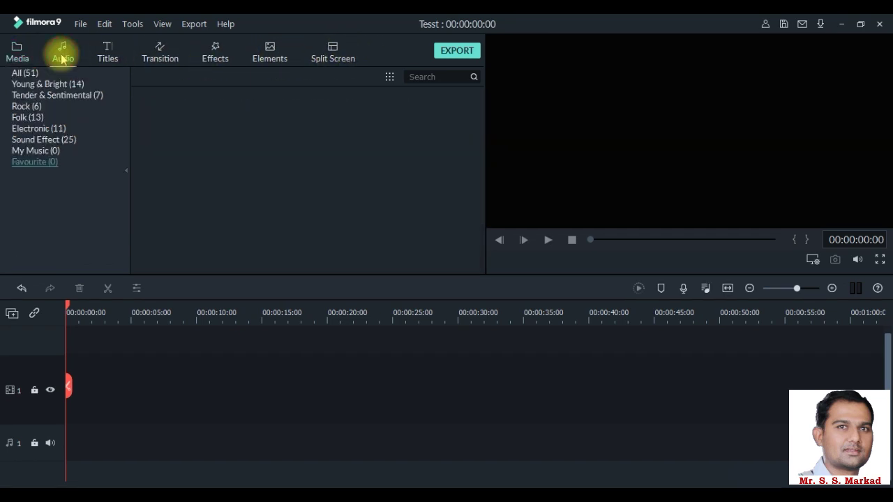
left_click(25, 73)
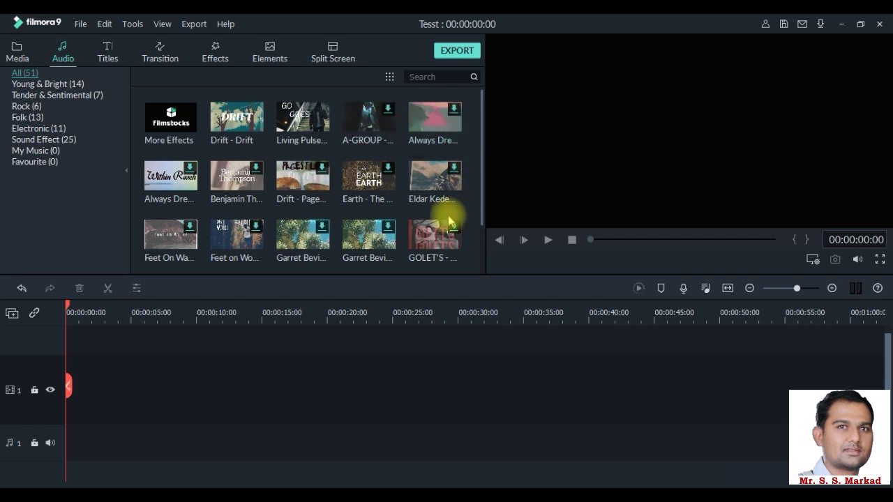
scroll(485, 136, "down", 1)
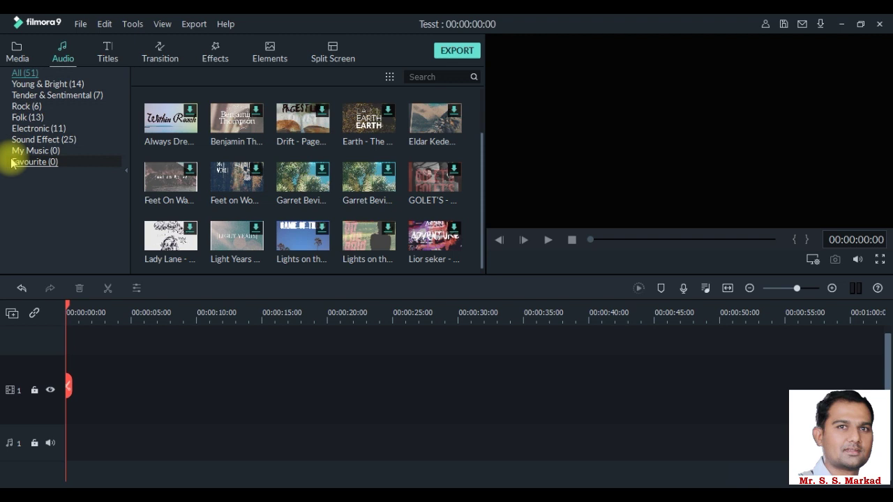
Look through the title templates and view the transition and effect libraries
left_click(111, 54)
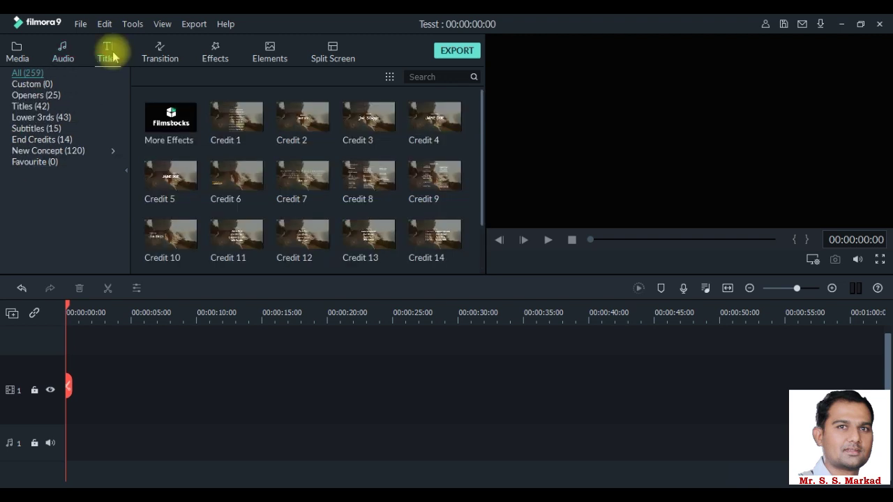
mouse_move(235, 131)
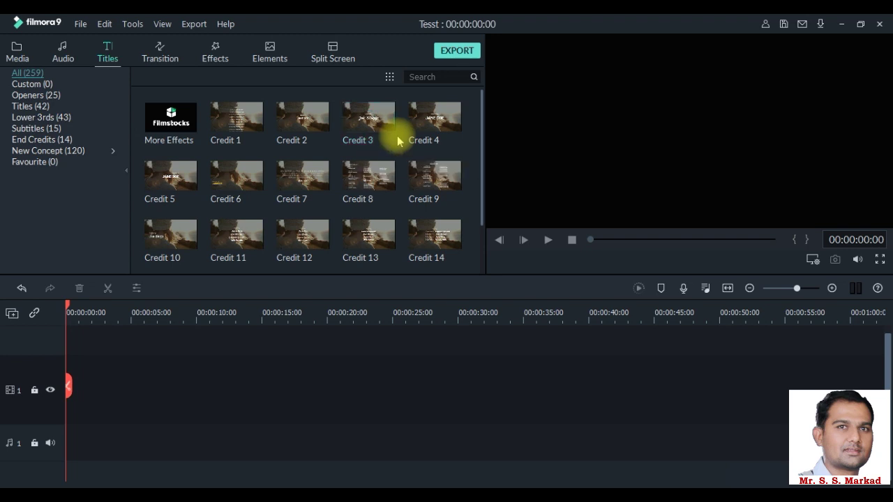
left_click_drag(479, 125, 478, 210)
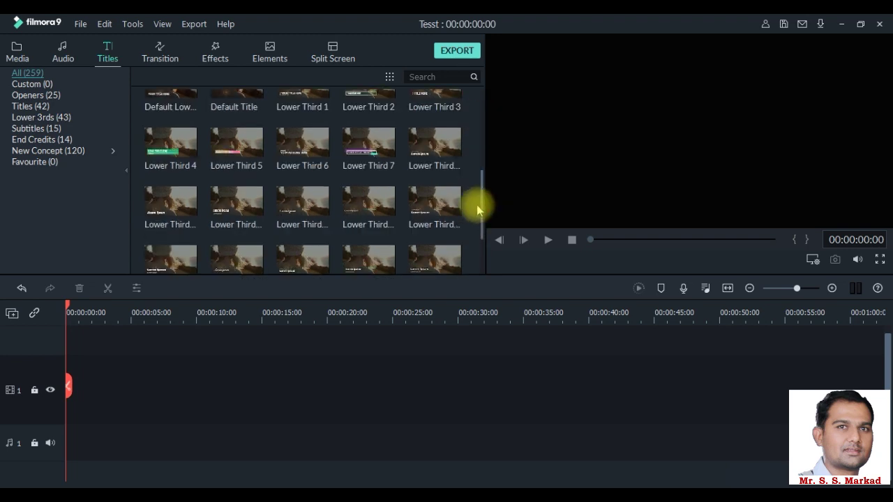
left_click(155, 54)
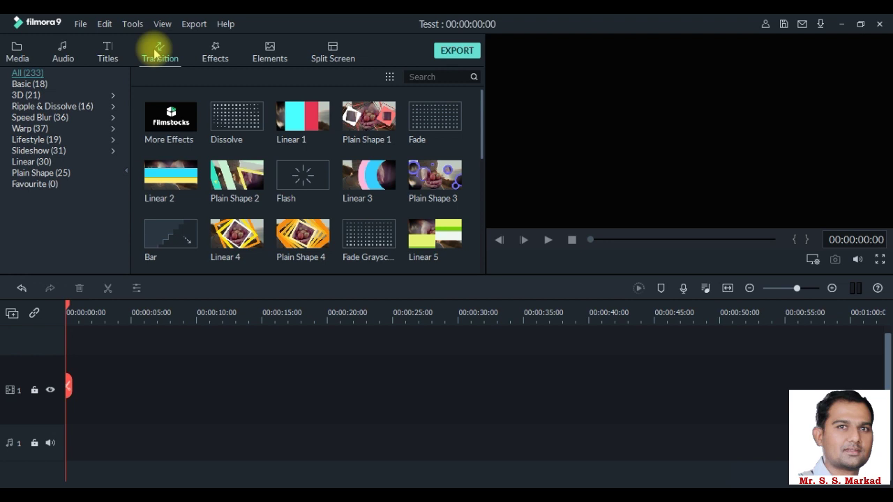
left_click(216, 49)
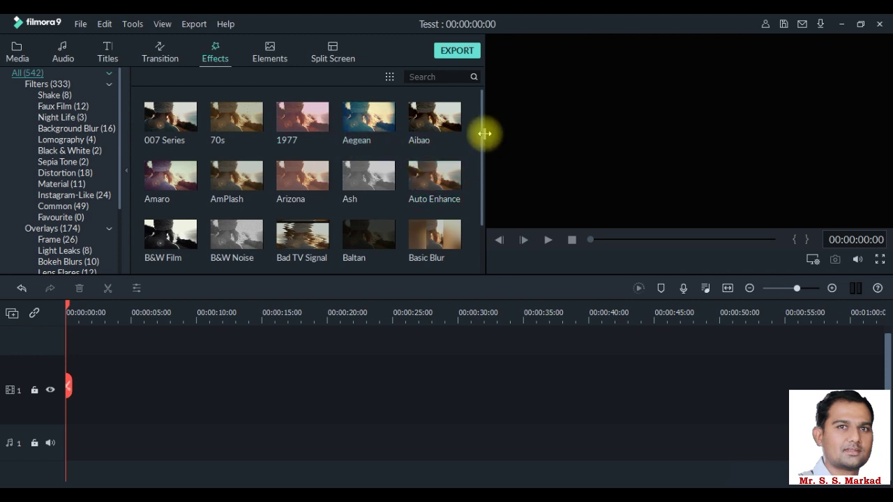
Browse the filters in the effects library and view the Elements library
left_click_drag(484, 134, 480, 212)
scroll(480, 244, "down", 4)
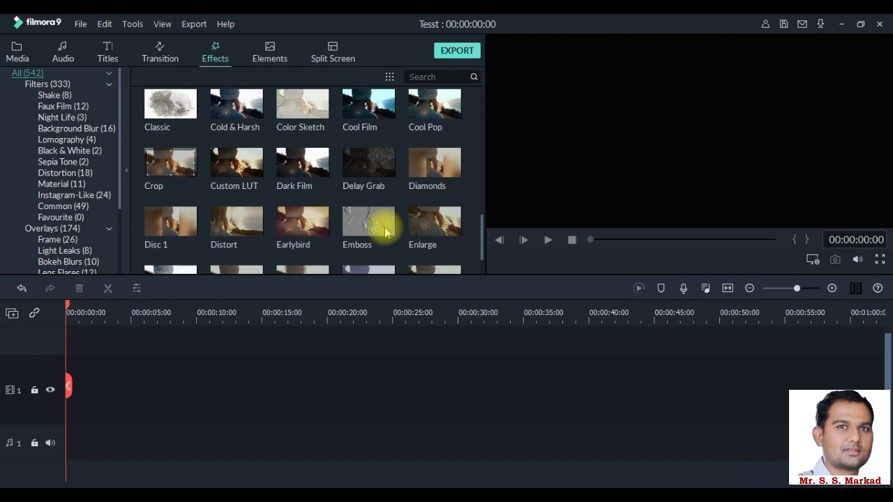
left_click(269, 58)
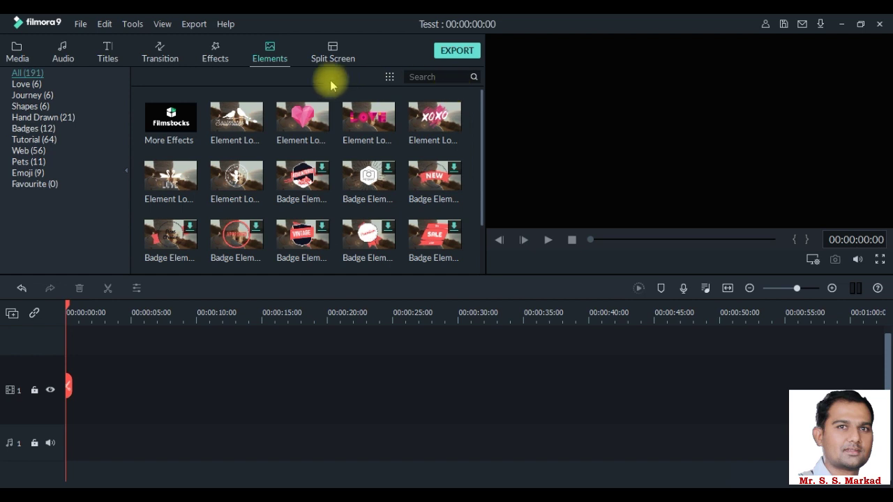
Browse the split screen layouts and preview the layout with two equal side-by-side panes
left_click(328, 56)
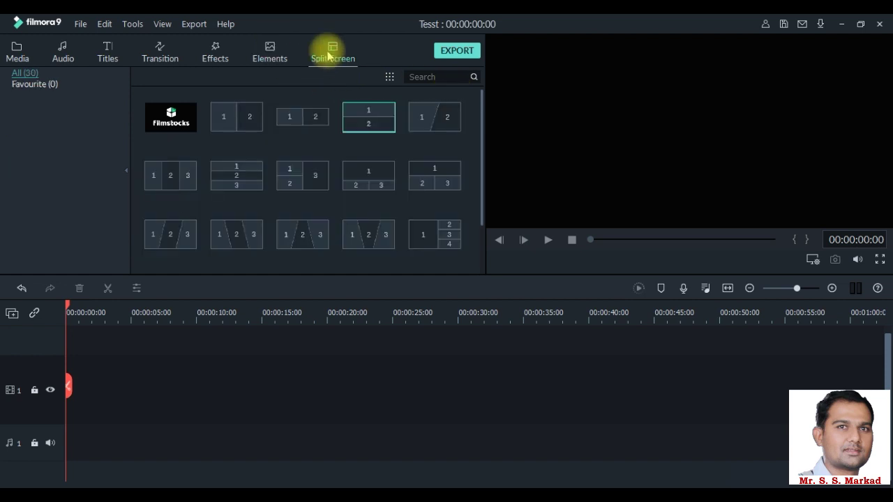
left_click(250, 123)
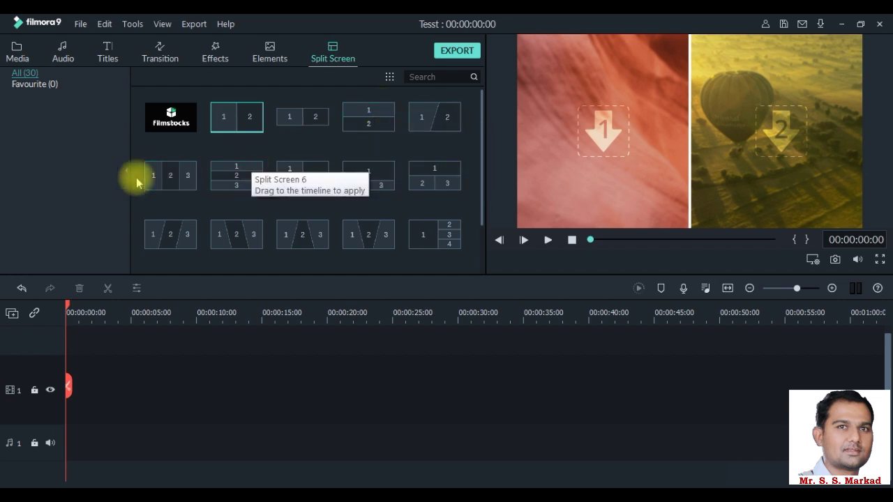
left_click_drag(482, 150, 481, 239)
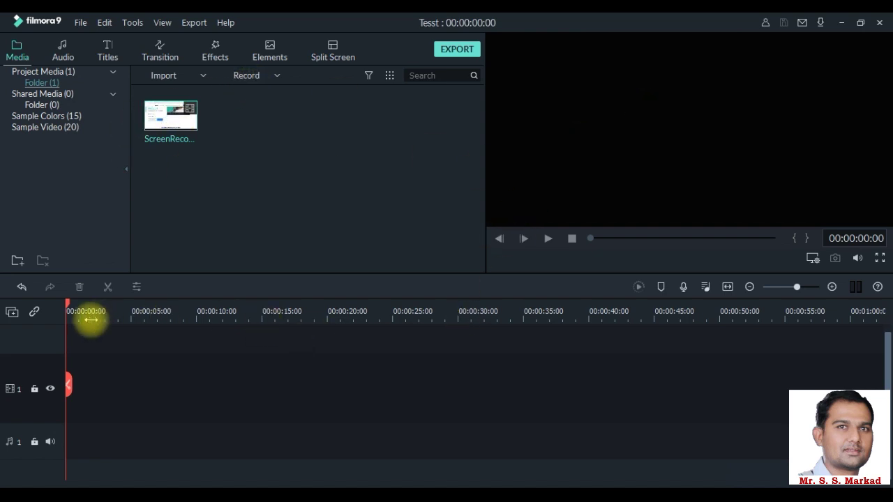
Preview the Travel 02 clip from the Sample Video collection by playing and stopping it
left_click(56, 127)
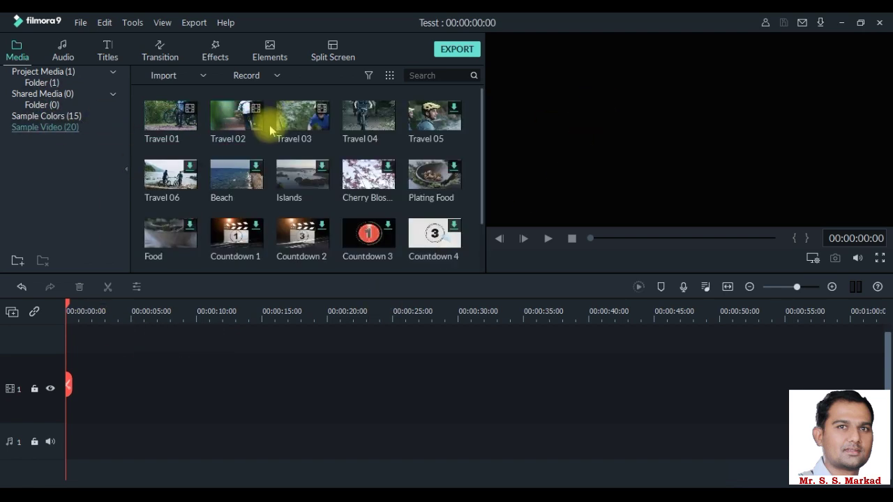
double_click(229, 121)
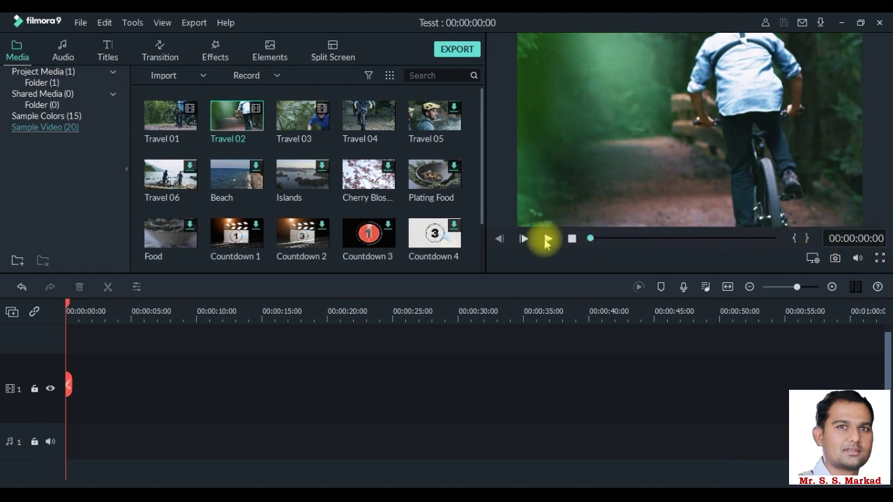
left_click(546, 239)
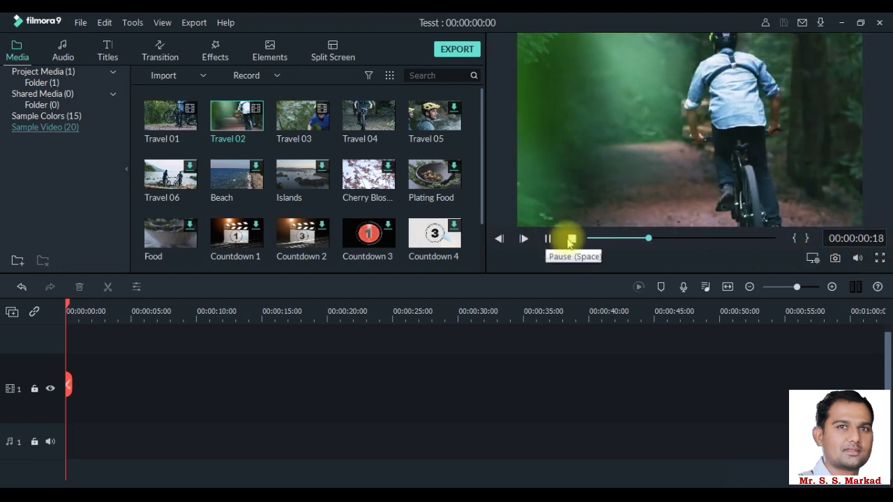
left_click(571, 239)
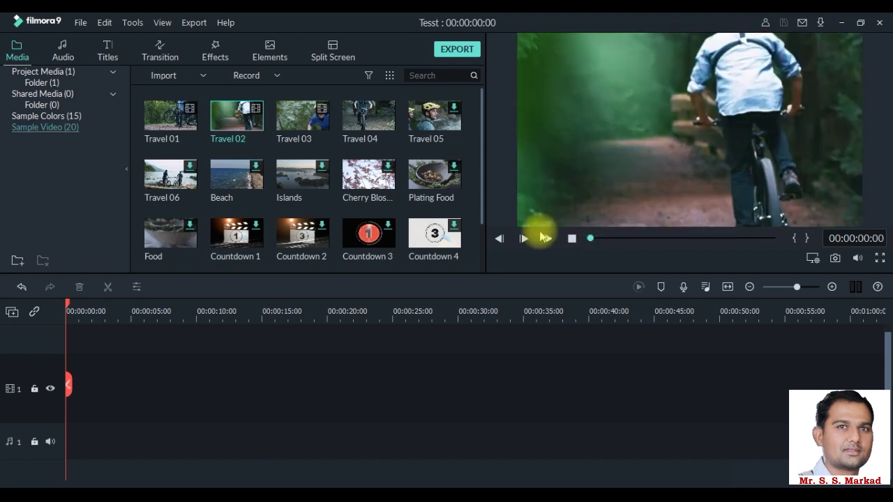
Step the Travel 02 preview forward three frames and back two frames
left_click(525, 239)
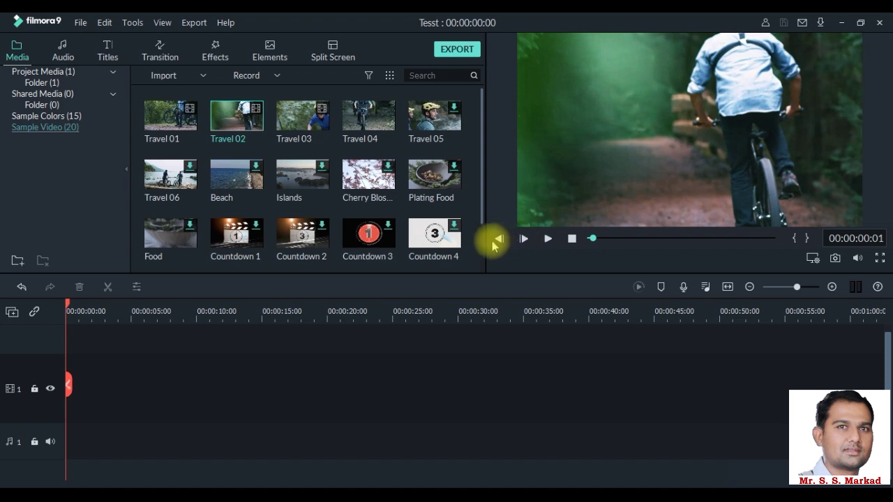
left_click(520, 239)
left_click(520, 239)
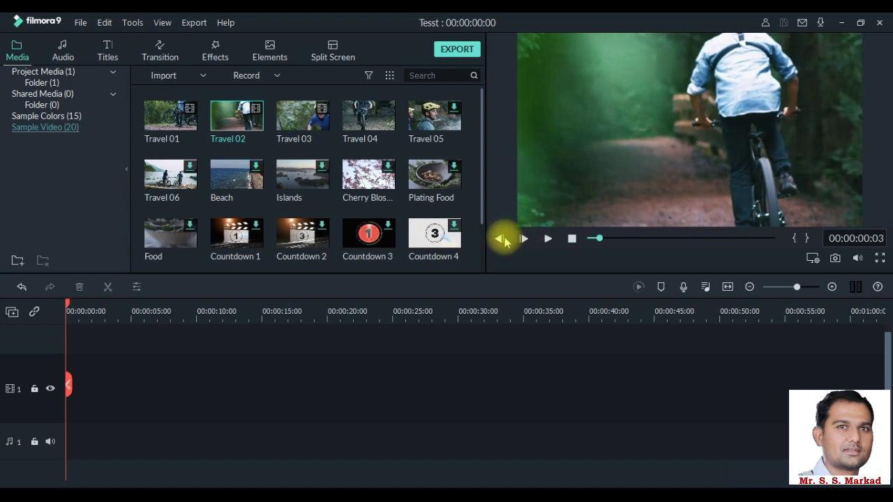
left_click(499, 239)
left_click(500, 239)
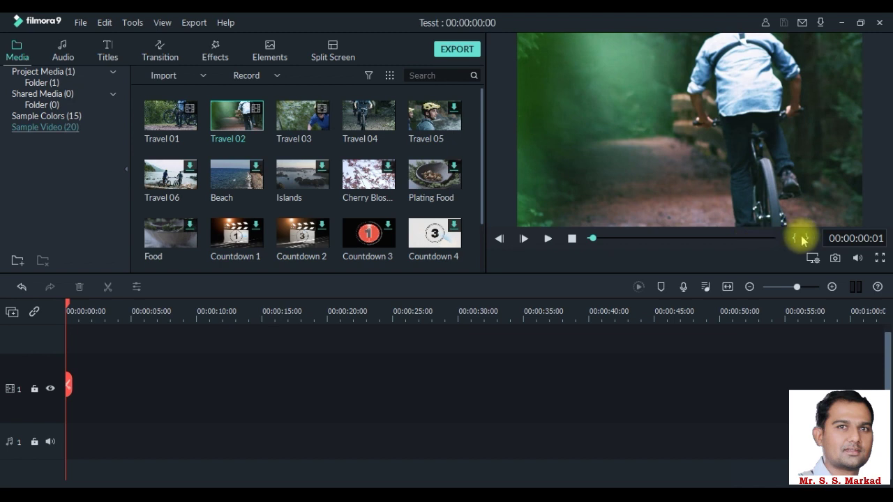
Play the Travel 02 clip and mark an in point and an out point at 00:00:01:18 during playback
left_click(548, 238)
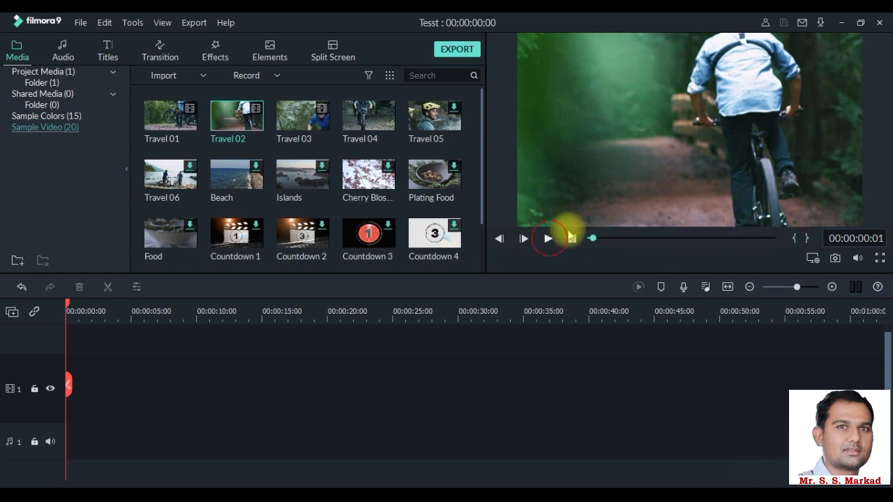
left_click(793, 238)
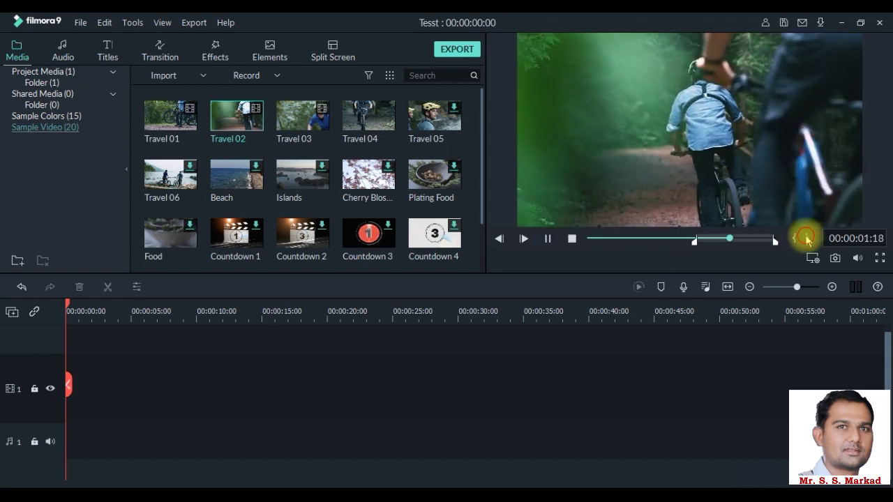
left_click(807, 237)
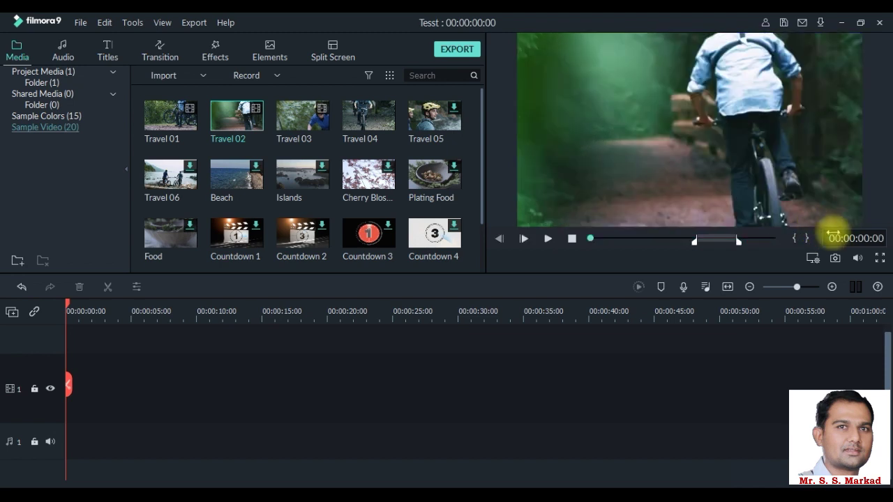
Show the preview's volume slider, view the Travel 02 clip in full screen and return to the editor
left_click(858, 237)
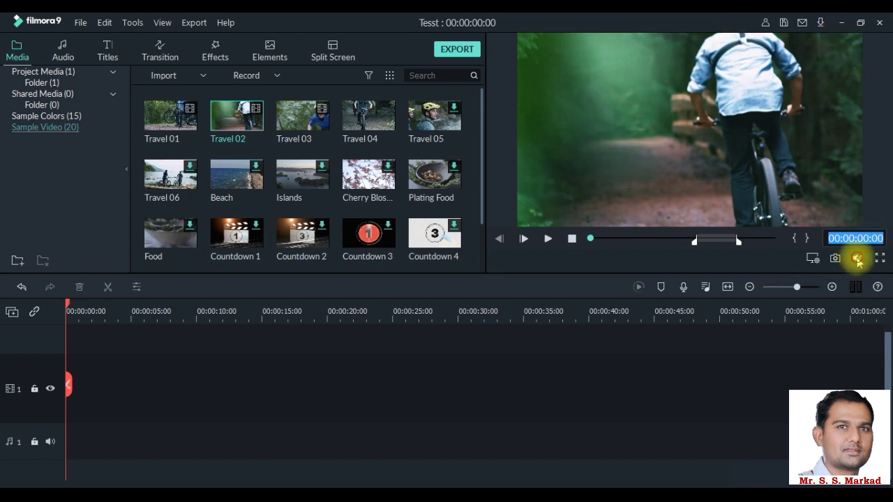
left_click(857, 258)
left_click_drag(857, 197, 853, 244)
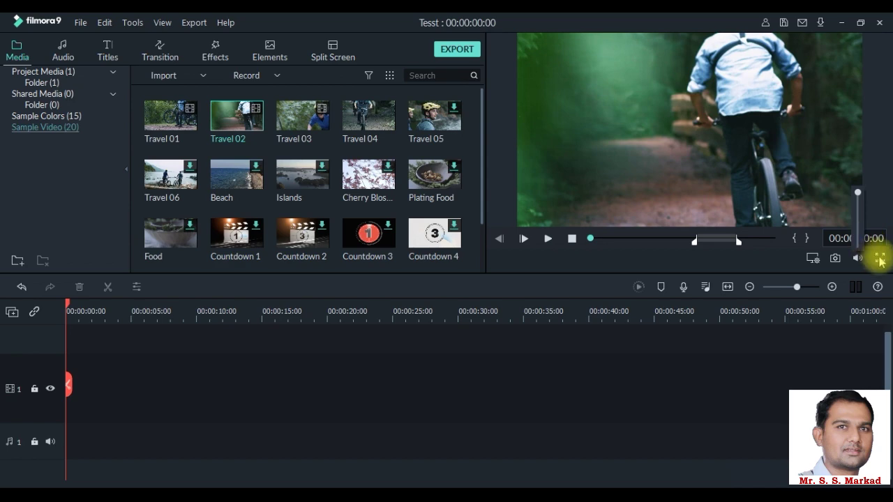
left_click(880, 257)
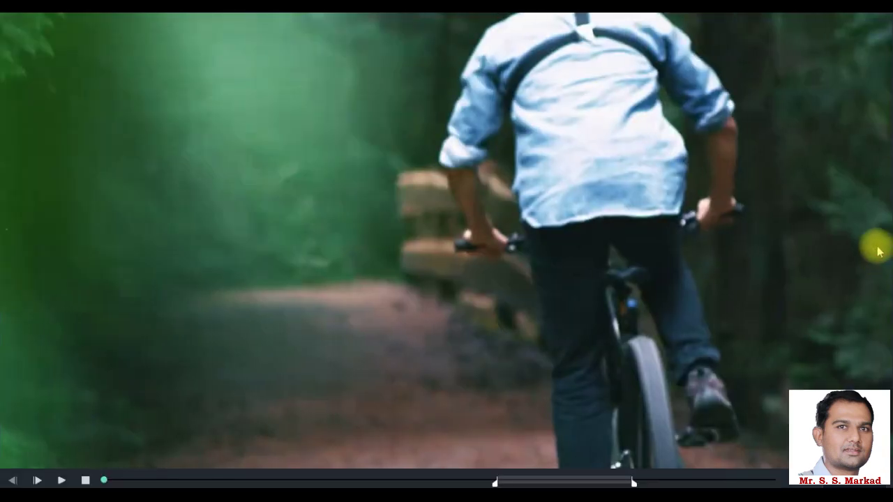
key("Escape")
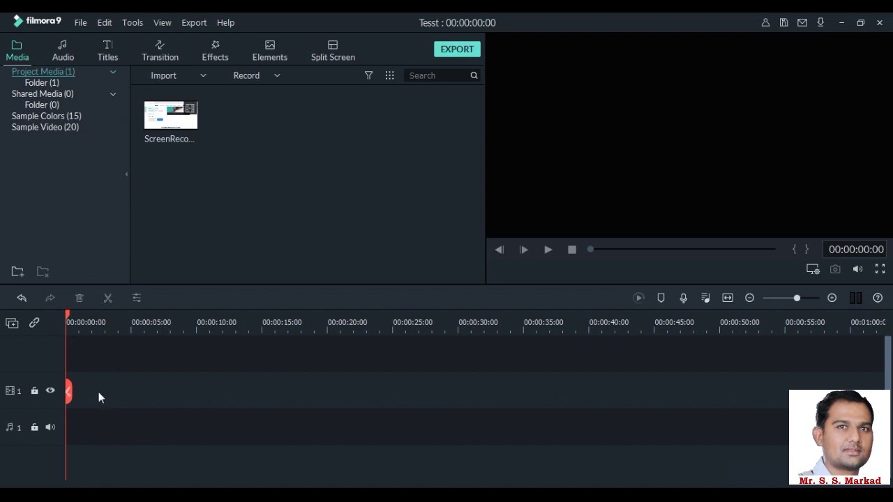
Add a second video track to the timeline and remove it by deleting the empty tracks
left_click(14, 325)
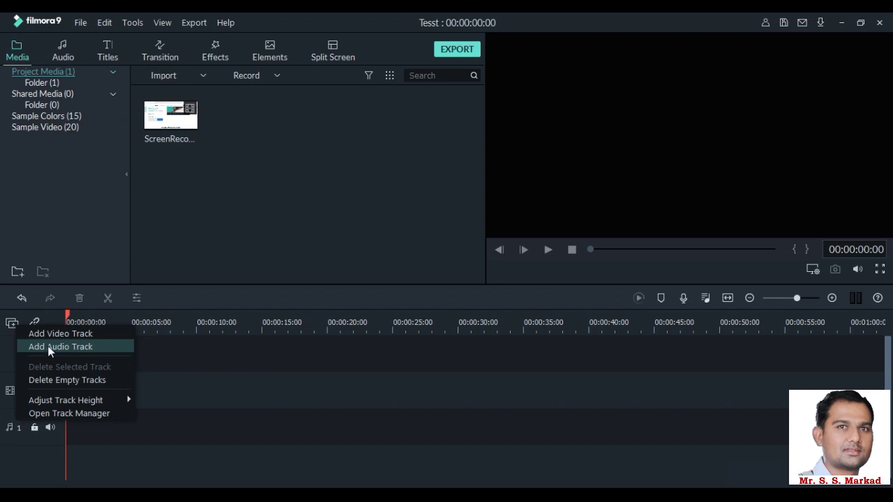
left_click(49, 334)
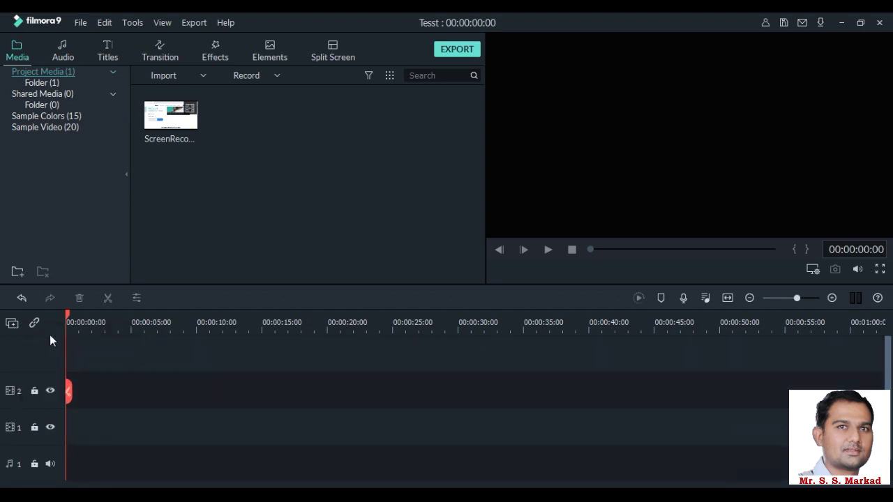
right_click(20, 389)
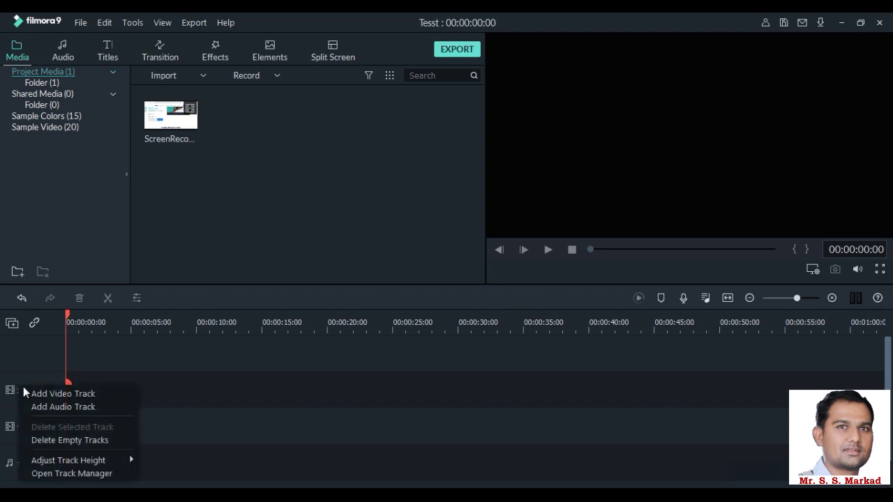
left_click(51, 440)
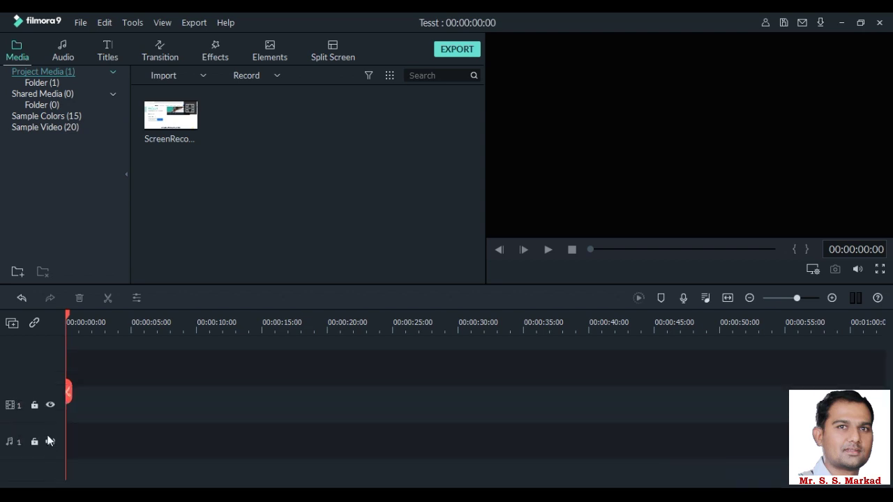
Set the timeline track height to Small and switch it back to Normal
right_click(28, 361)
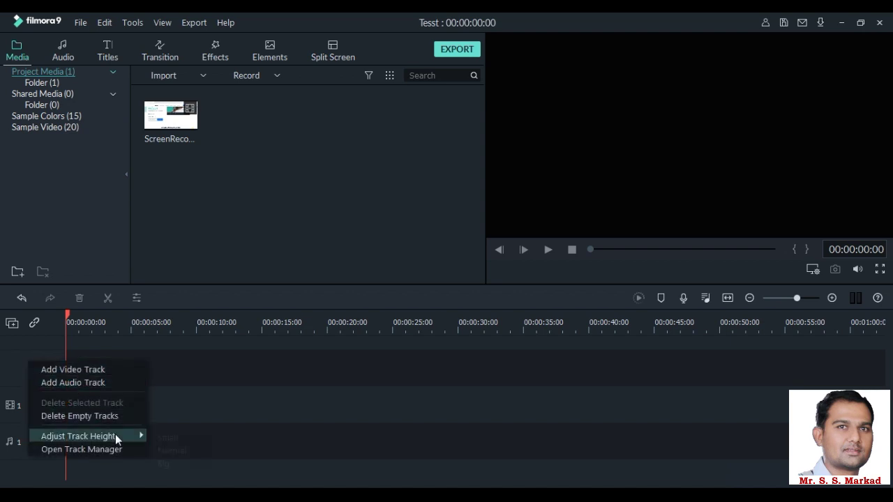
mouse_move(115, 433)
left_click(160, 438)
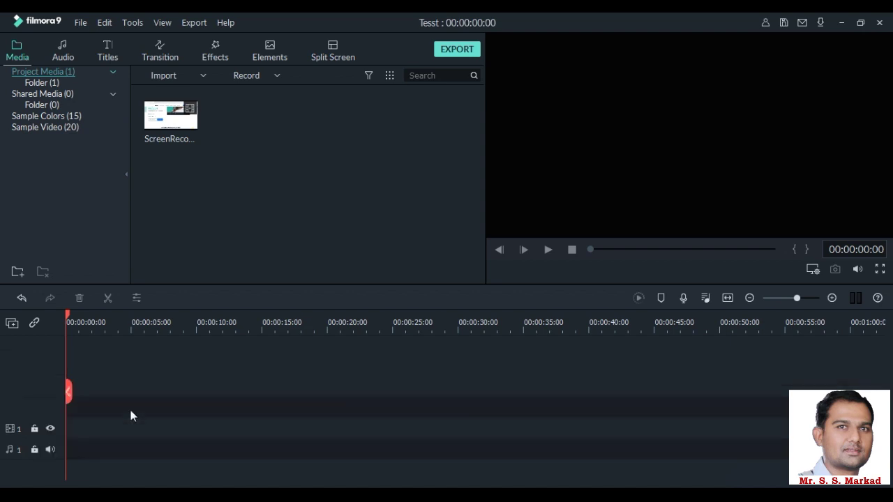
right_click(36, 368)
mouse_move(145, 442)
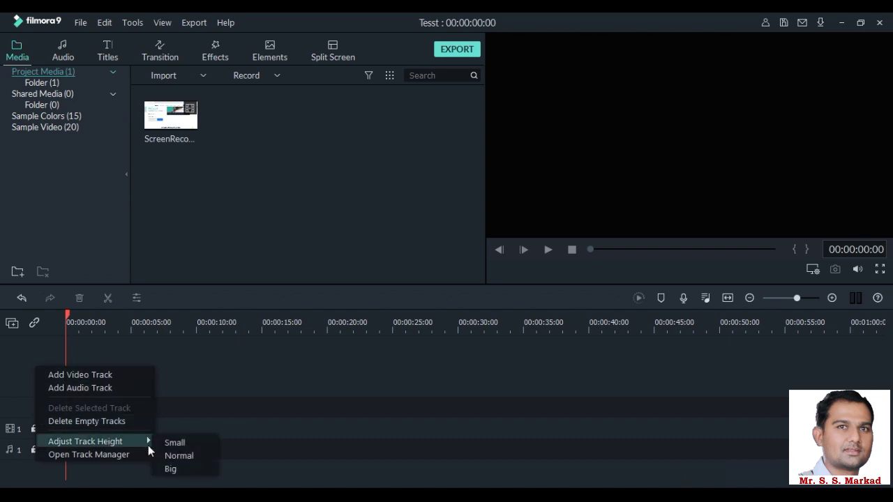
left_click(174, 457)
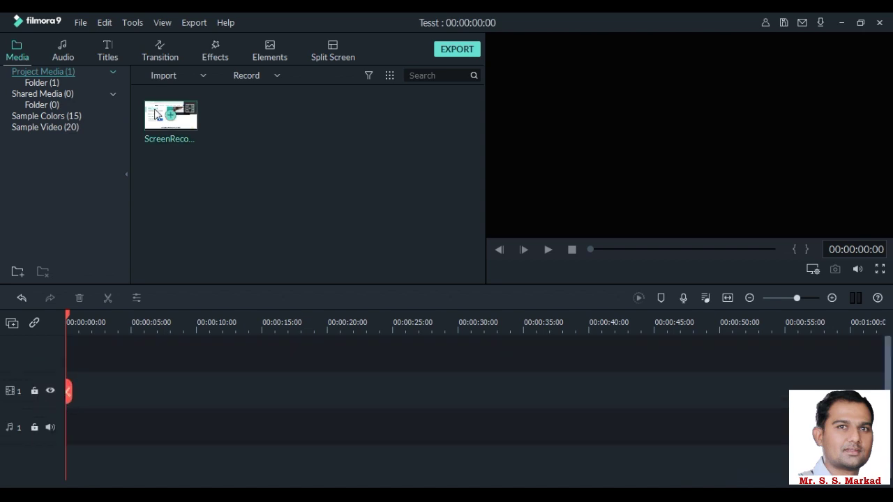
Place the ScreenRecorderProject1 clip on video track 1 and match the project settings to the media at 1366 x 730 25fps
left_click_drag(157, 119, 86, 396)
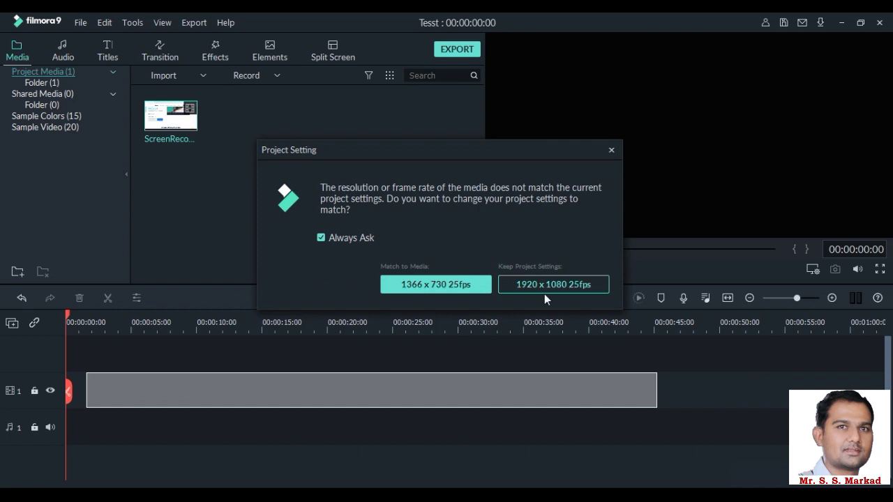
left_click(451, 286)
Add a second copy of the ScreenRecorderProject1 clip to video track 1, and undo and redo that insertion
mouse_move(170, 118)
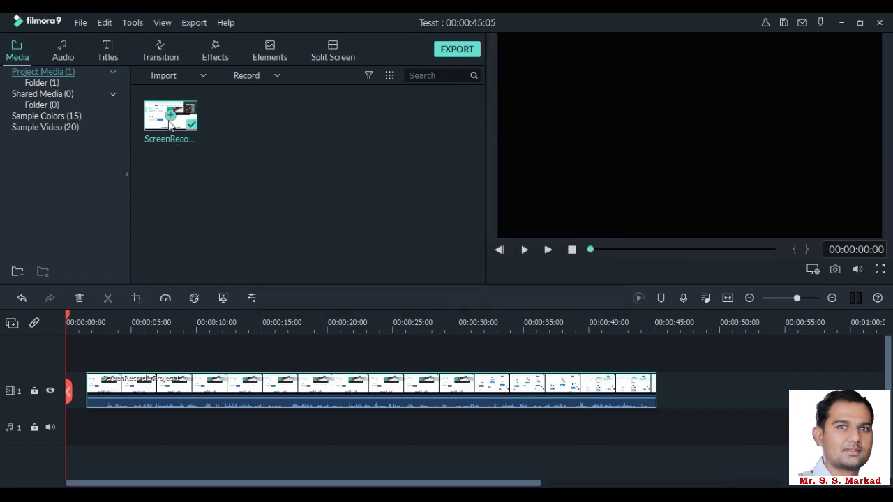
left_click(169, 119)
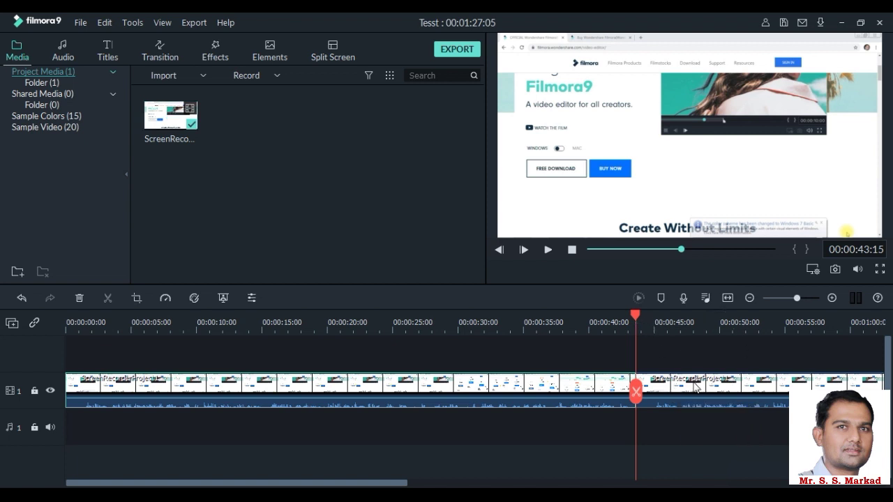
left_click(22, 298)
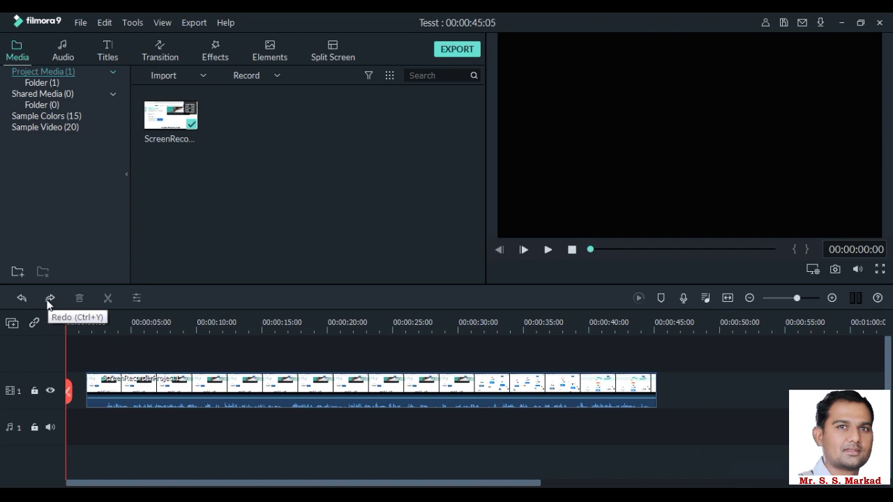
left_click(50, 298)
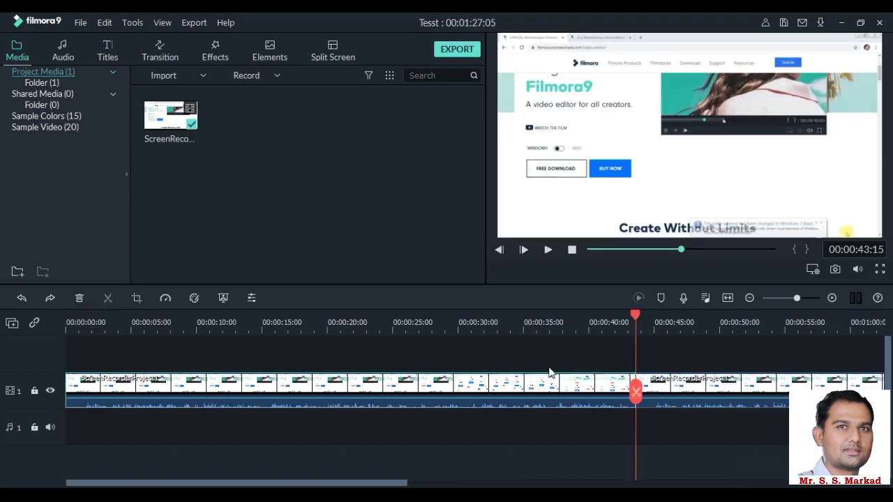
Delete the second ScreenRecorderProject1 clip from video track 1 and select the remaining clip with the playhead at 00:00:15:21
left_click(697, 382)
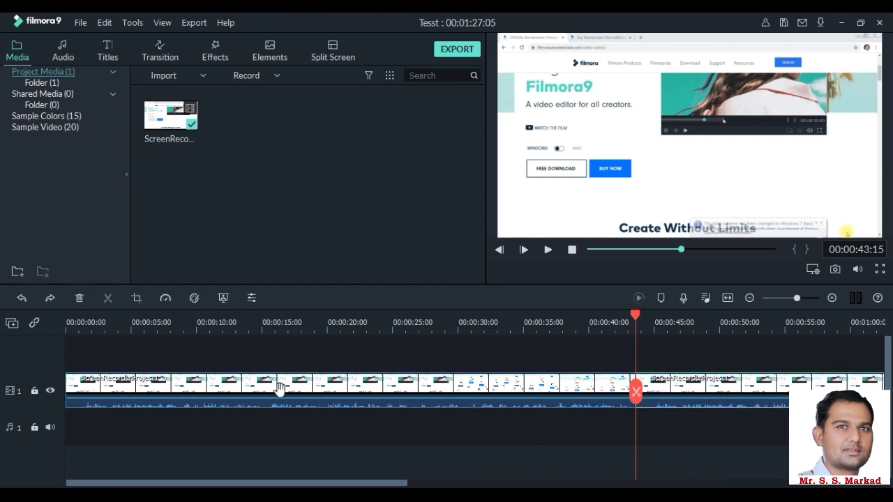
left_click(79, 298)
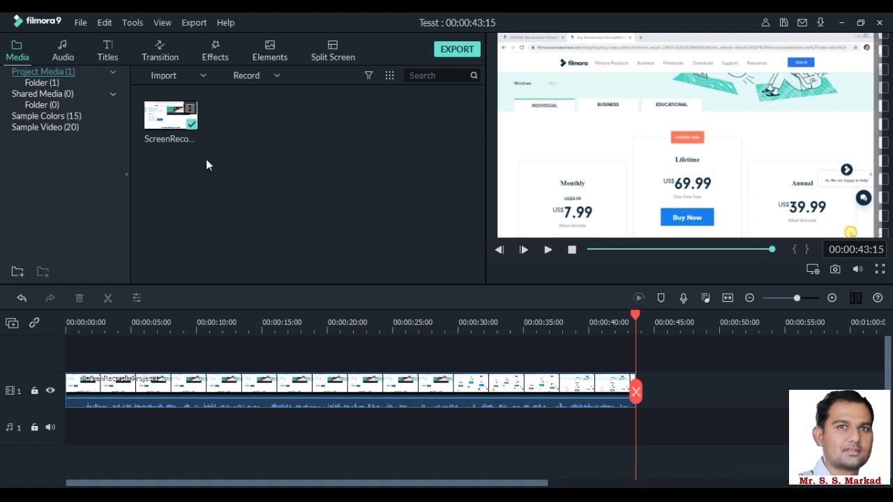
left_click(272, 387)
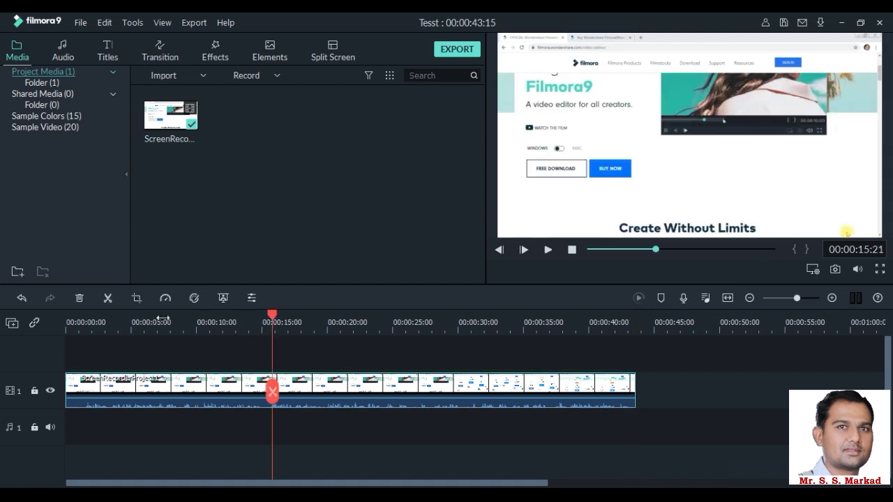
Split the ScreenRecorderProject1 clip at the playhead position 00:00:15:21 and undo the split
left_click(109, 300)
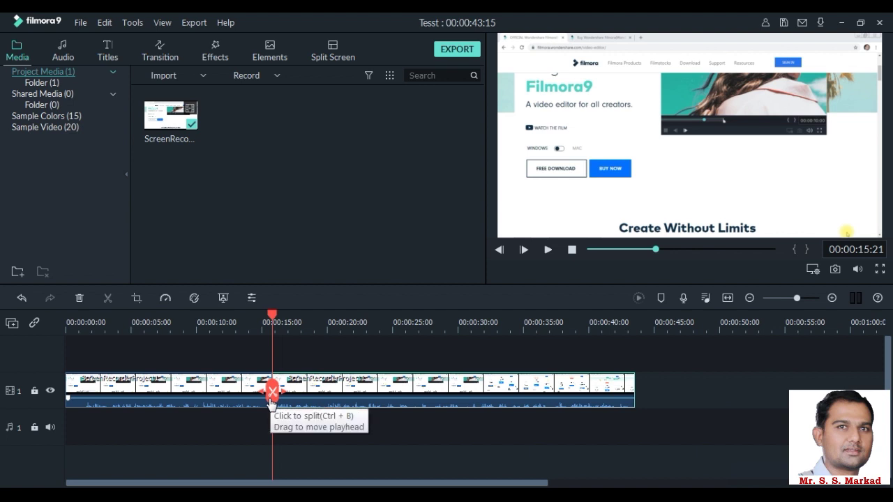
left_click(22, 300)
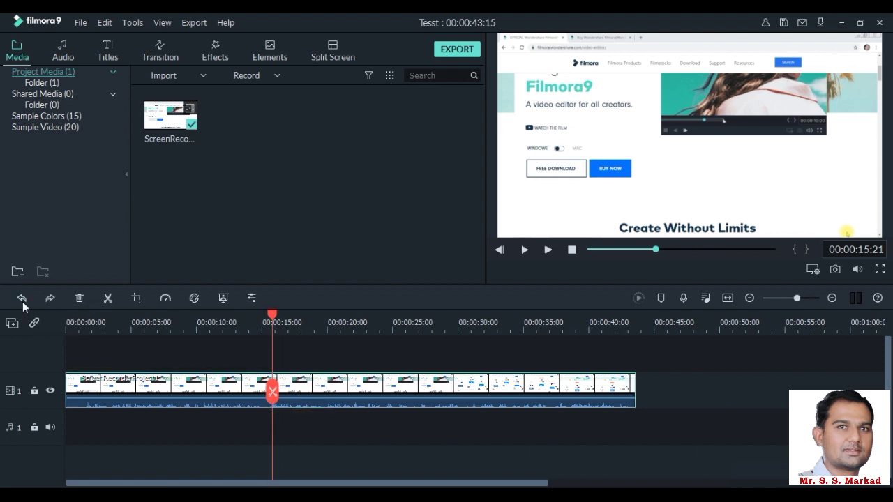
Try cropping the clip to 692 x 370 and moving its Pan & Zoom start frame toward the centre, and discard the changes
left_click(136, 298)
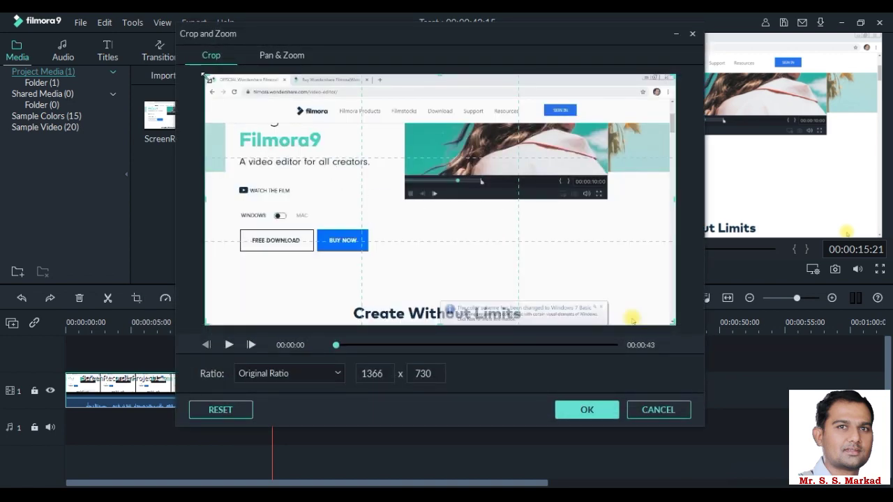
left_click_drag(203, 73, 438, 198)
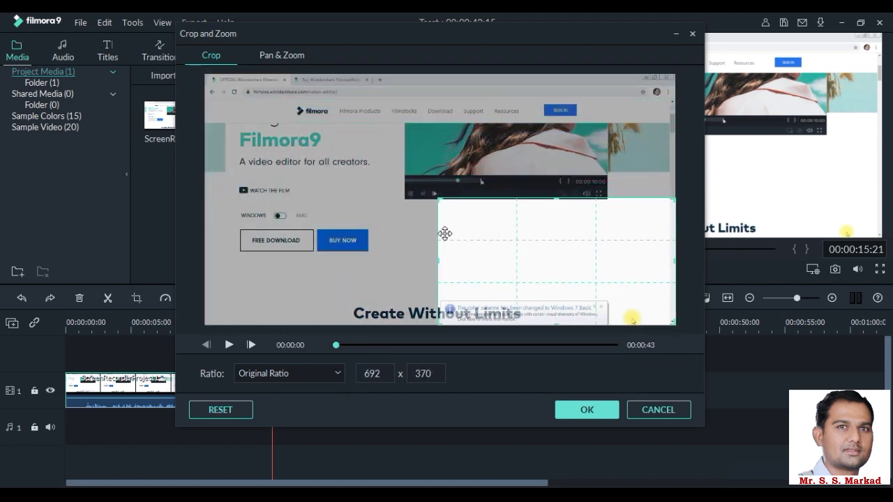
left_click(283, 56)
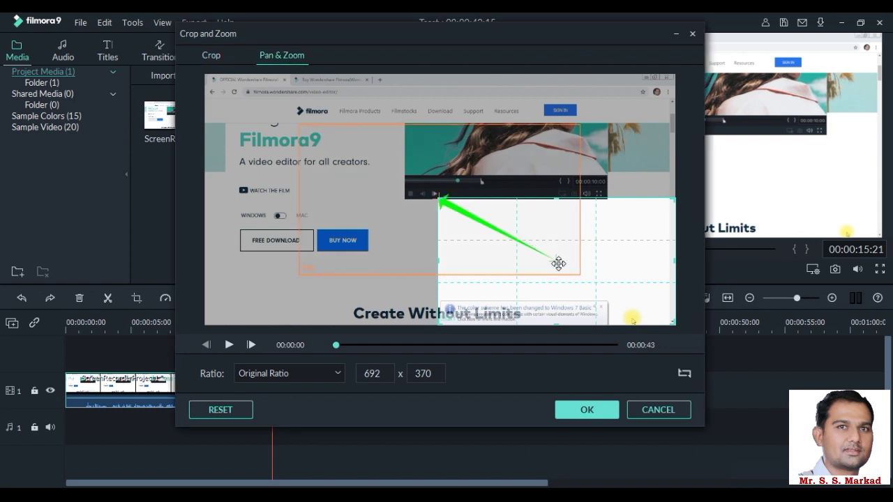
left_click_drag(633, 246, 510, 178)
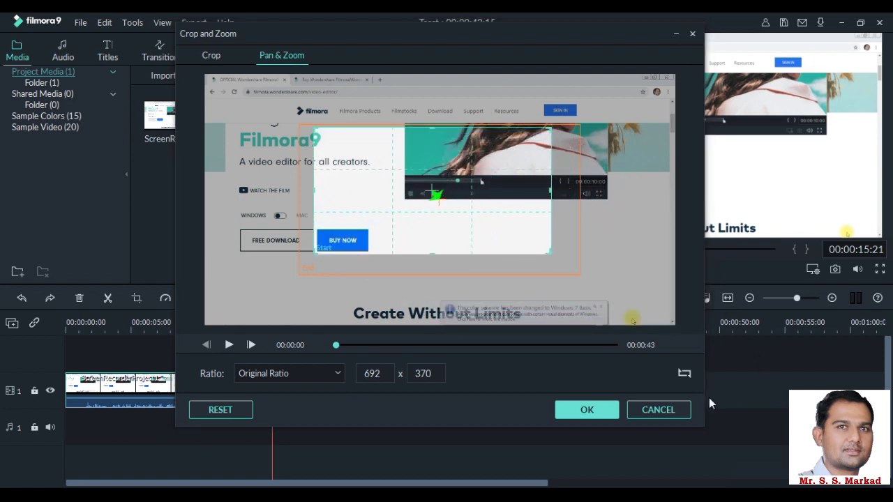
left_click(657, 409)
Review the clip's Slow and Fast speed presets, try a faster custom speed, and discard the change
left_click(164, 298)
left_click(164, 298)
left_click(164, 297)
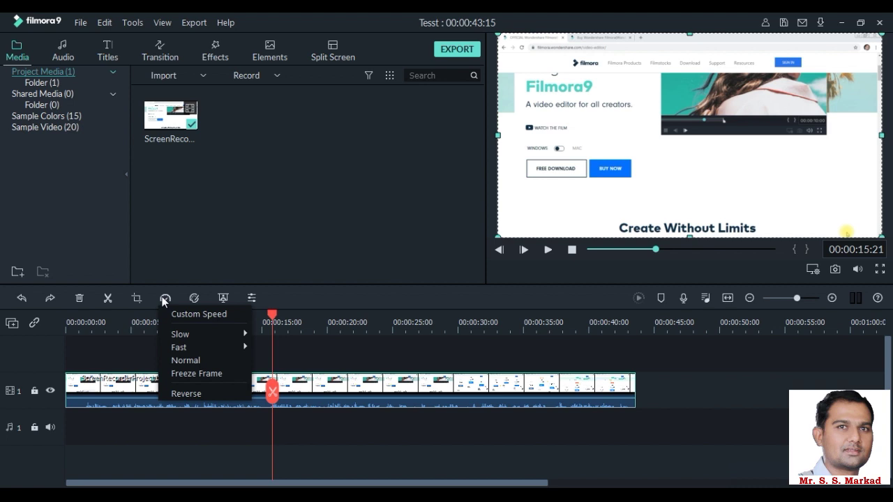
mouse_move(176, 334)
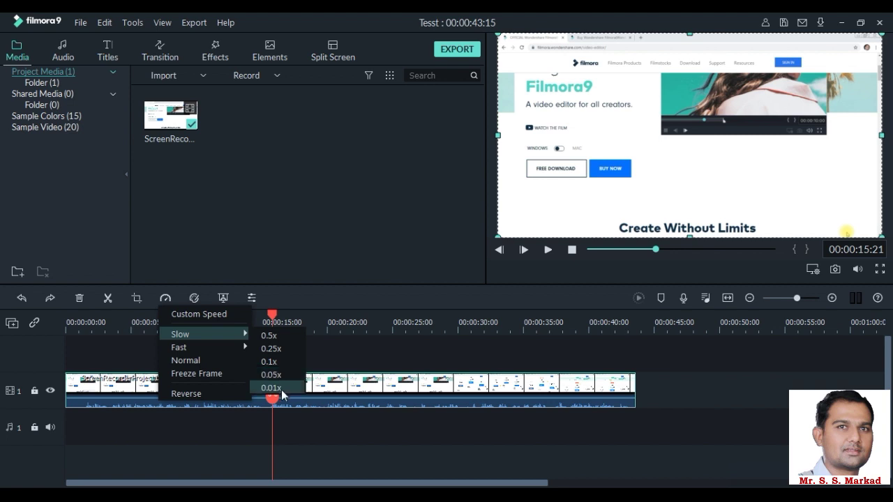
mouse_move(206, 348)
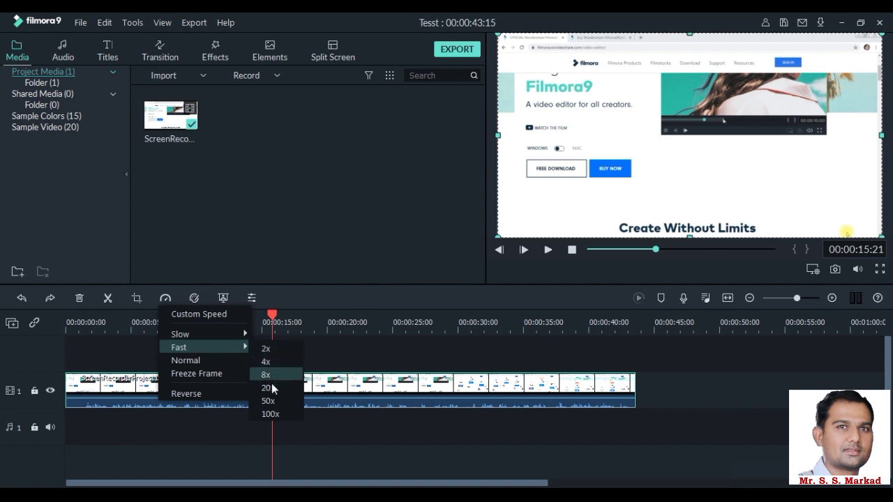
left_click(226, 316)
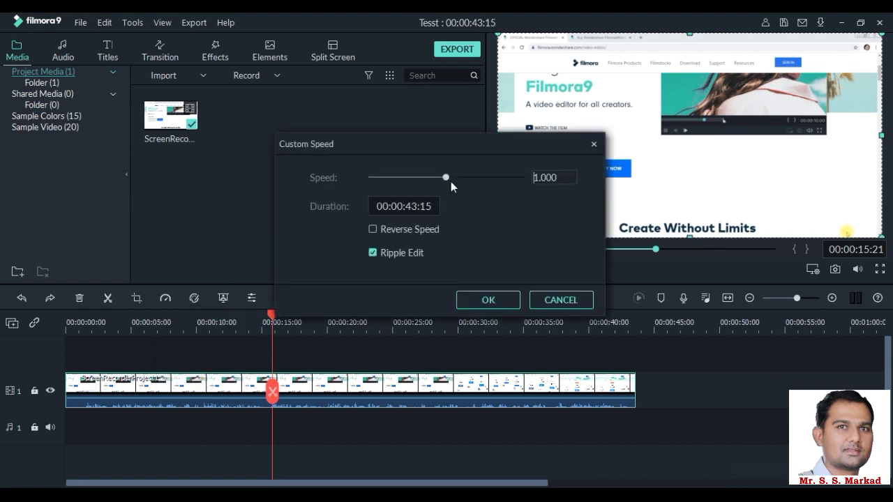
mouse_move(457, 179)
left_mouse_down()
mouse_move(441, 177)
mouse_move(474, 178)
left_mouse_up()
left_click(560, 299)
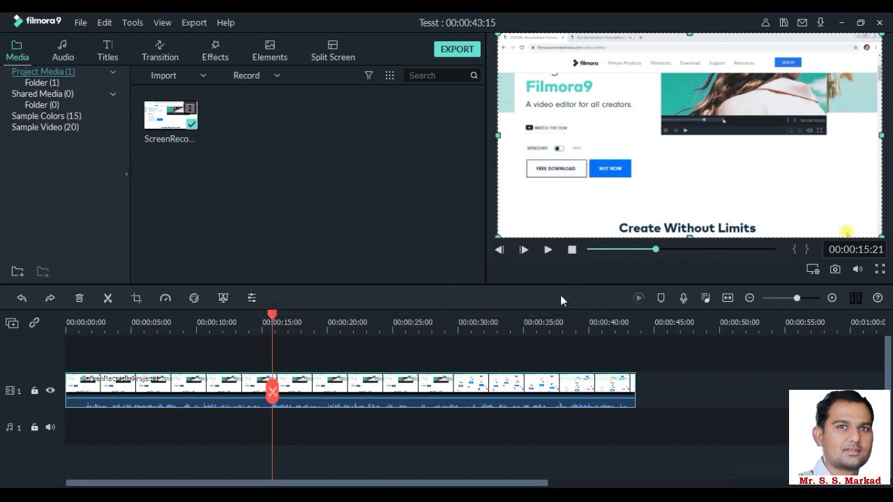
Open advanced color correction for the clip and set Color Enhancement to Threshold 96 and Value 45
left_click(195, 298)
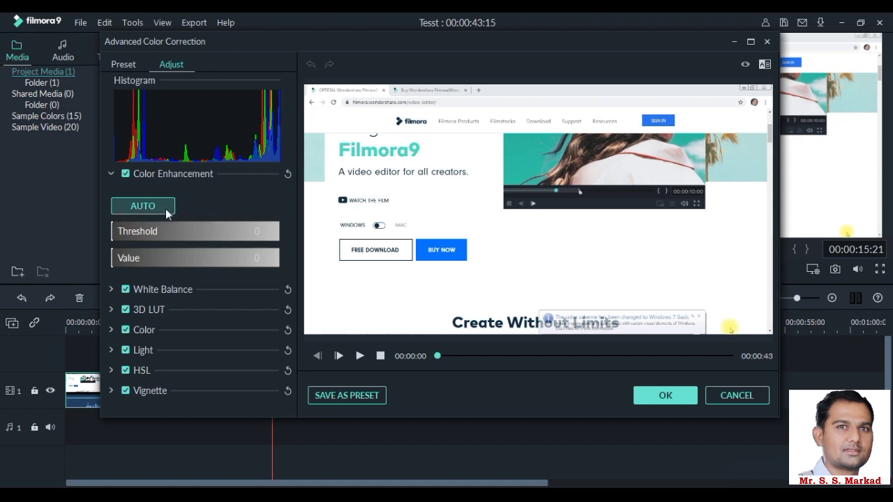
mouse_move(149, 227)
left_mouse_down()
mouse_move(139, 232)
mouse_move(165, 233)
left_mouse_up()
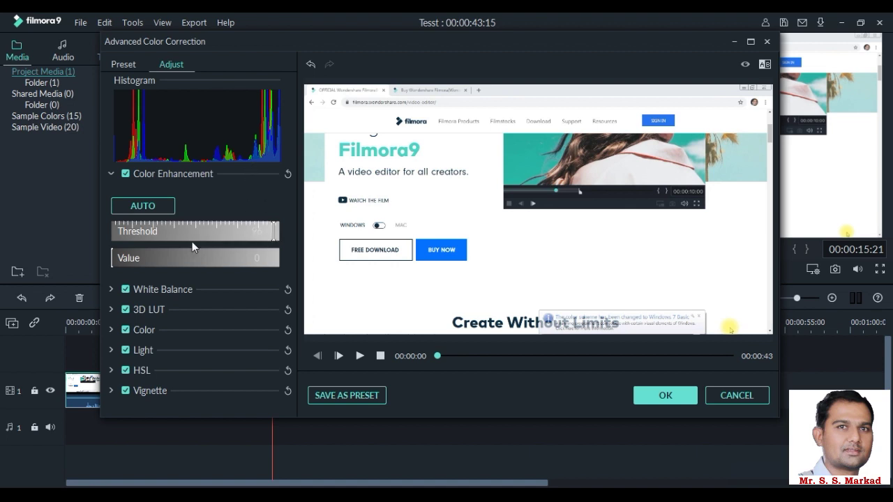
mouse_move(115, 257)
left_mouse_down()
mouse_move(266, 257)
mouse_move(127, 255)
left_mouse_up()
mouse_move(187, 249)
left_mouse_down()
mouse_move(276, 257)
mouse_move(187, 258)
left_mouse_up()
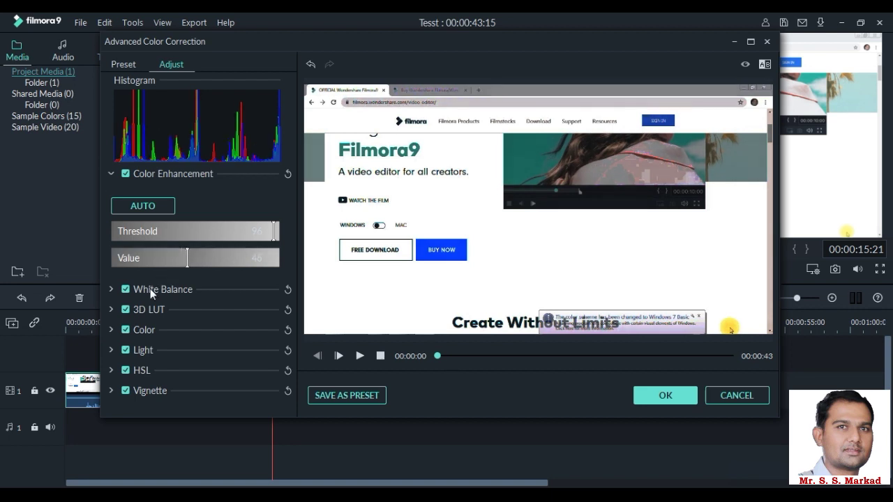
Try White Balance with Temperature -4.87 and Tint 10.80, and discard all color correction changes
left_click(126, 289)
left_click(112, 289)
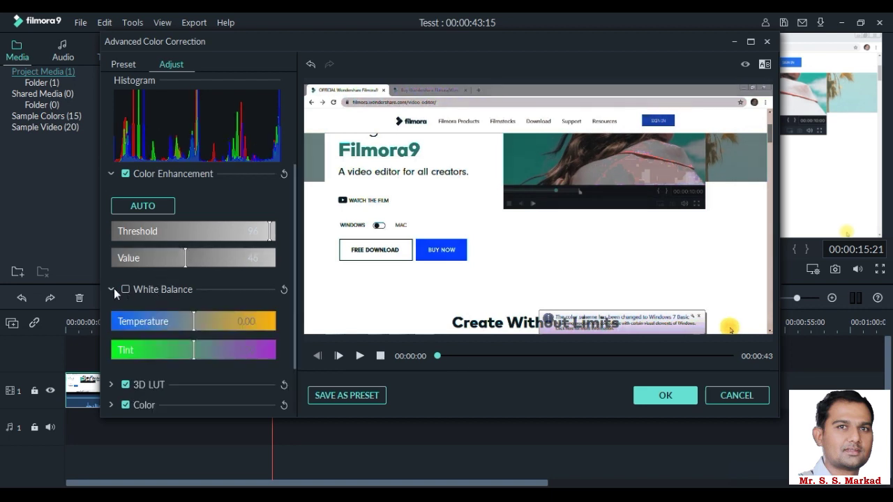
left_click(126, 289)
left_click(243, 318)
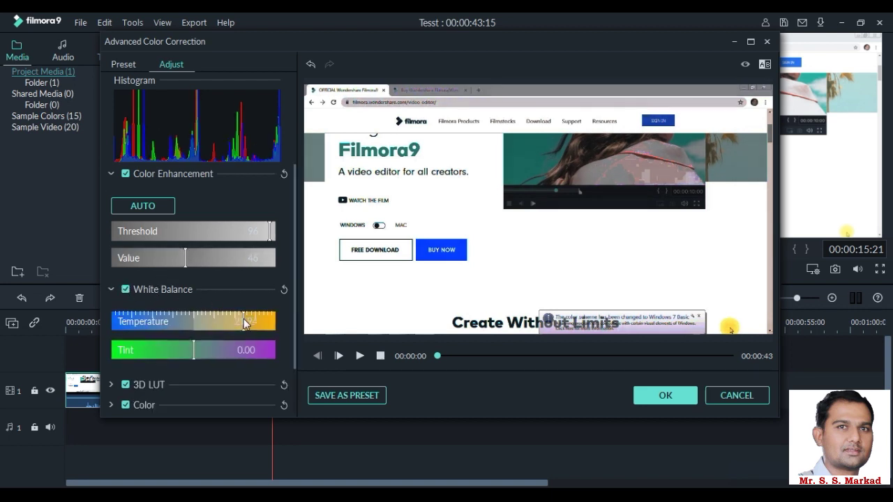
left_click(163, 318)
left_click(231, 347)
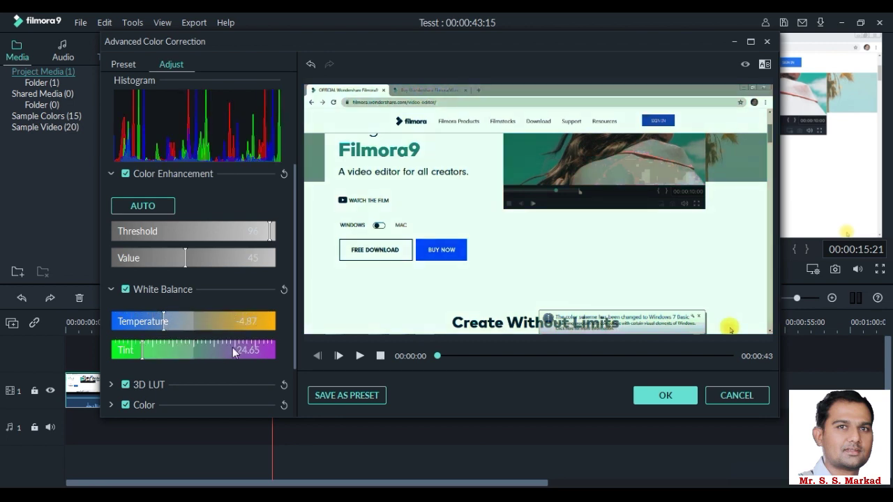
scroll(278, 339, "down", 1)
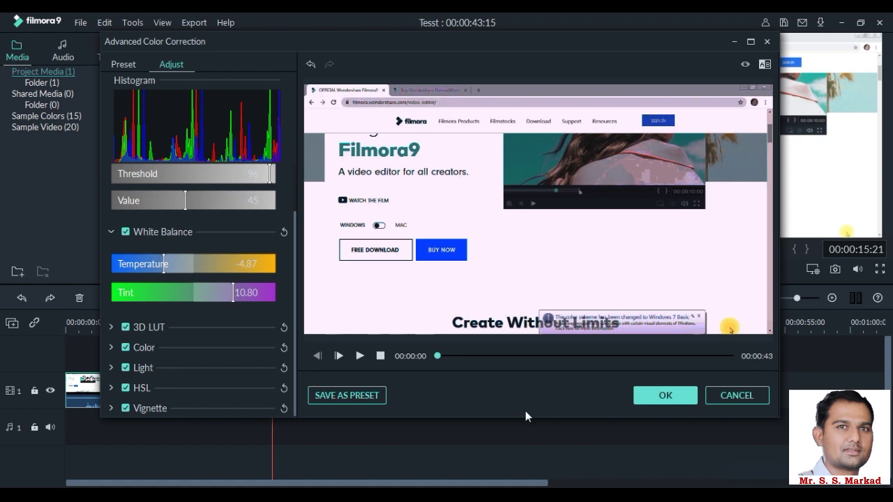
left_click(736, 394)
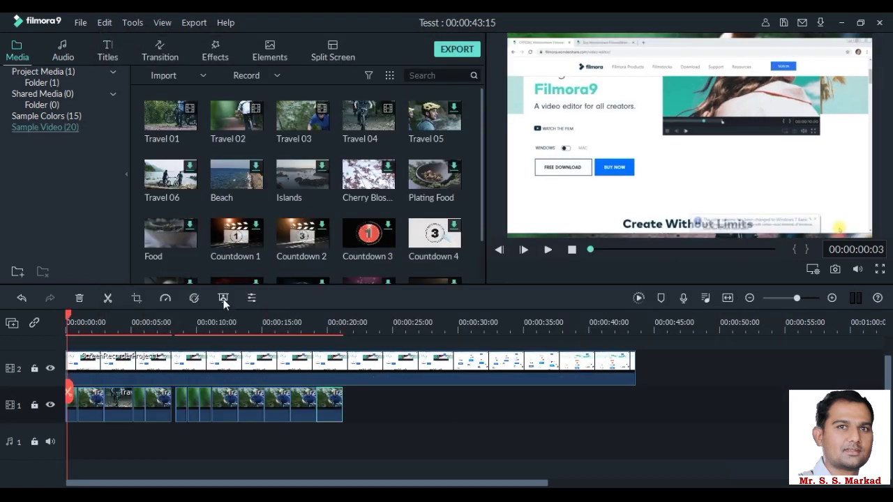
Apply Chroma Key to the ScreenRecorderProject1 clip on video track 2, keying out white with Offset 2
left_click(223, 299)
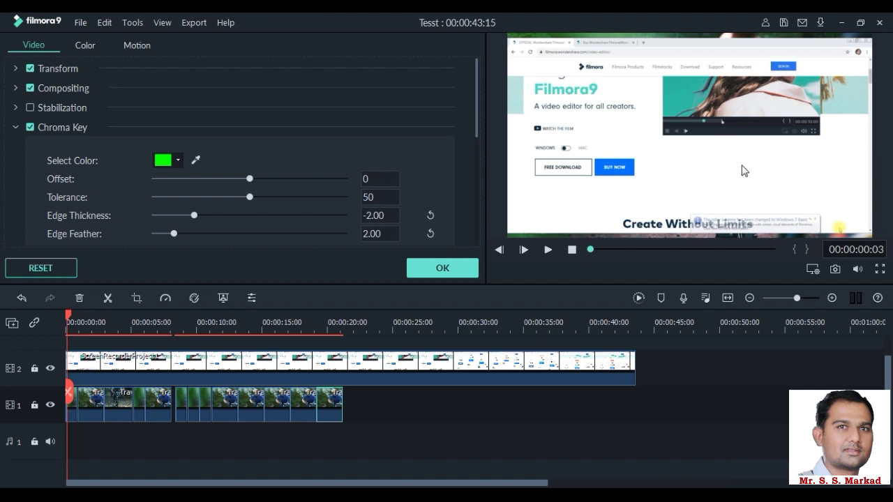
left_click(110, 371)
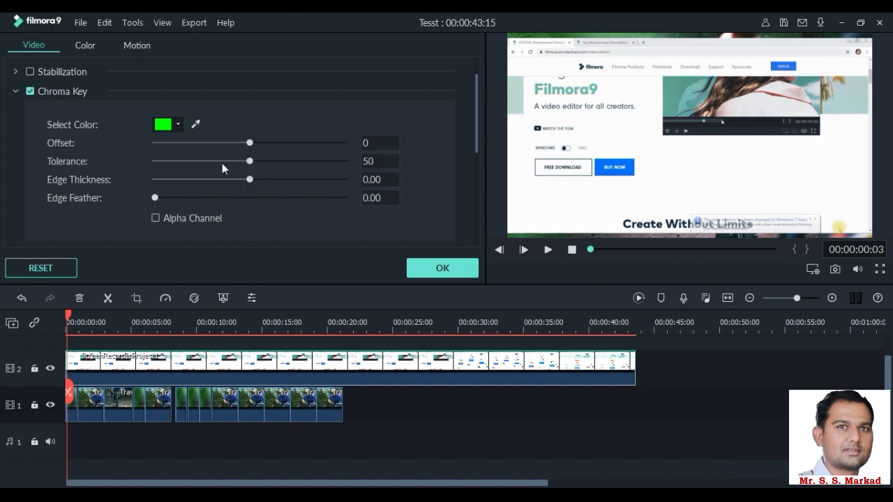
left_click(179, 128)
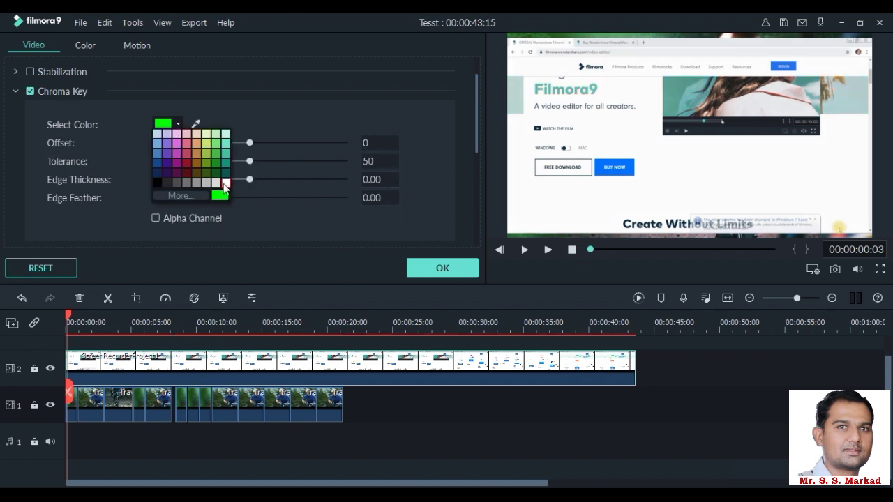
left_click(225, 183)
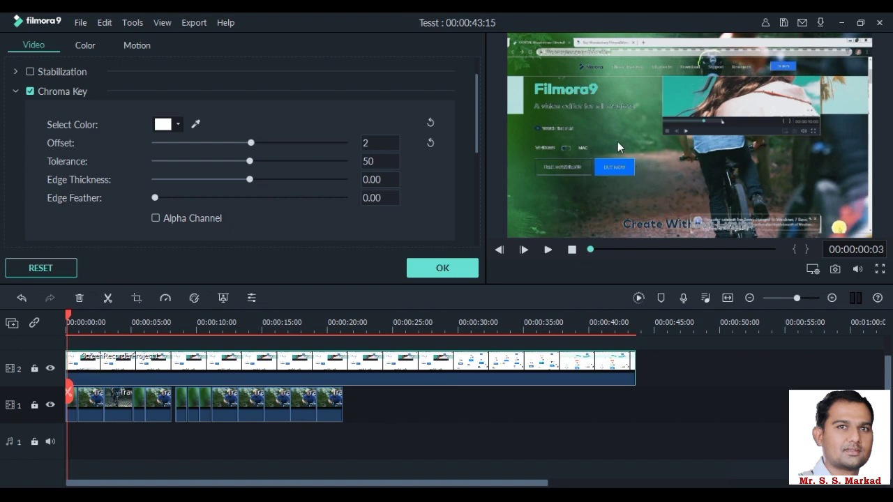
Play the keyed composite, pause it at 00:00:14:08, and collapse the clip's Chroma Key settings
left_click(101, 314)
key("space")
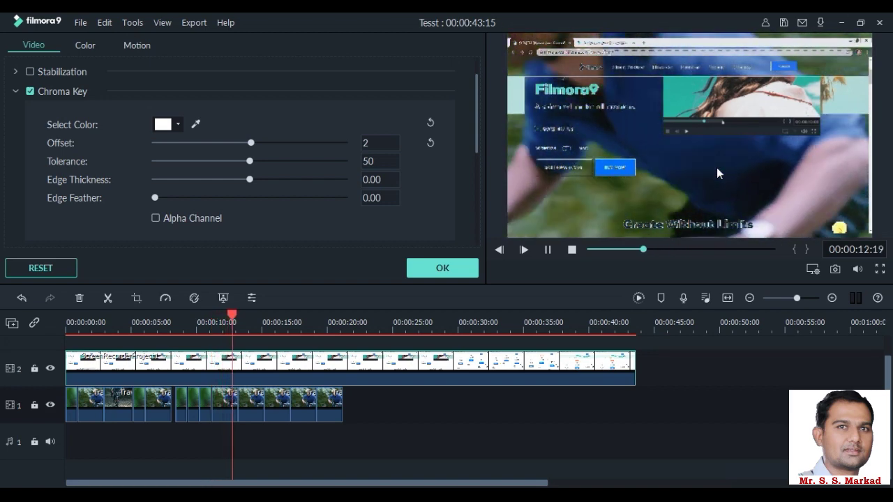
left_click(716, 167)
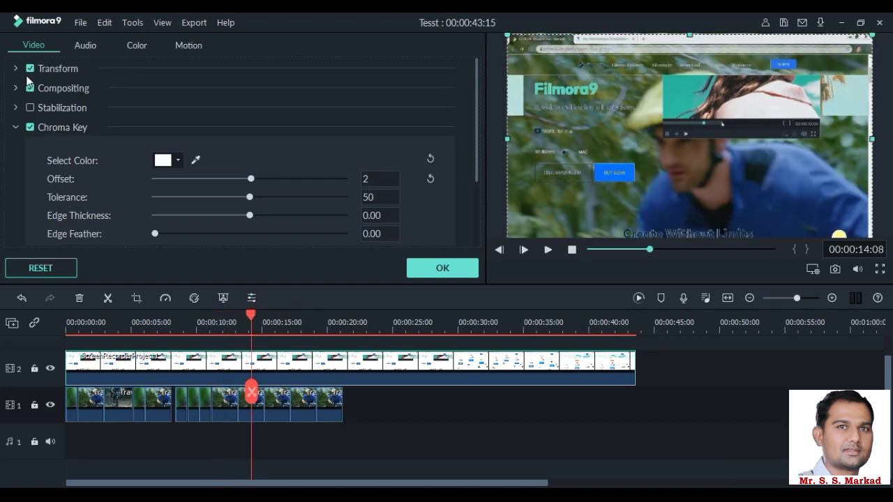
left_click(18, 128)
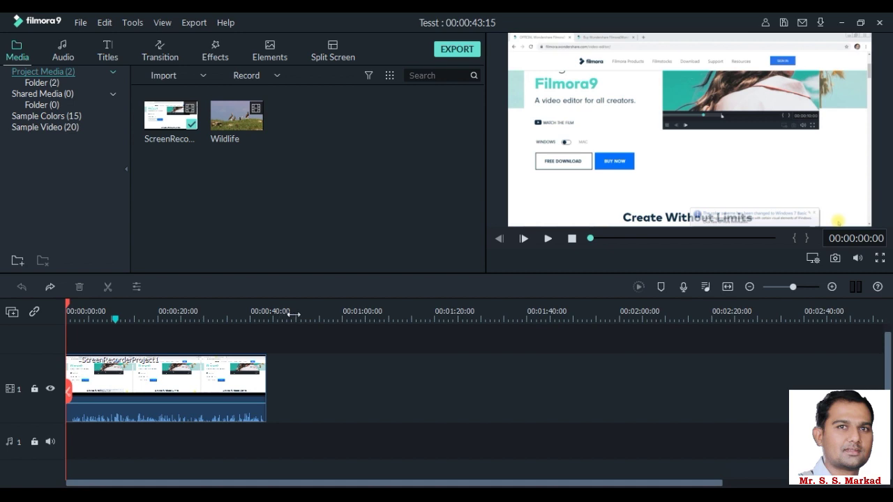
Zoom the timeline in and out until the ScreenRecorderProject1 clip nearly fills the visible time range
left_click_drag(211, 312, 816, 317)
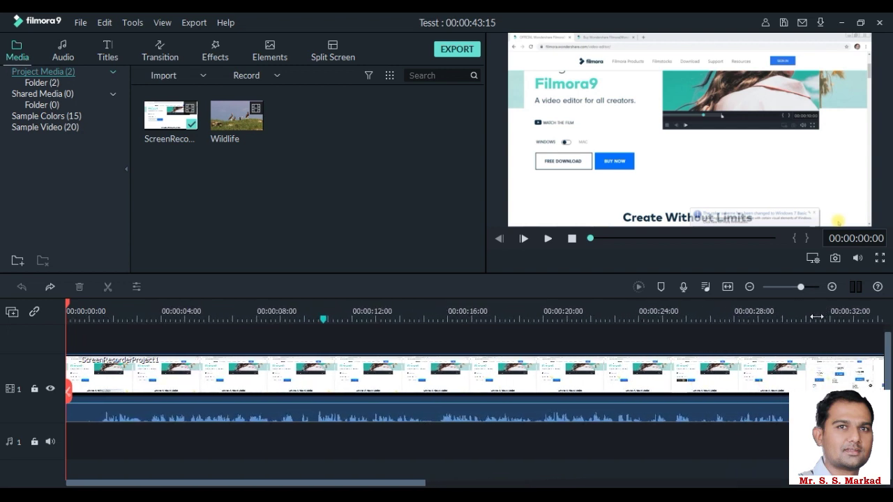
left_click_drag(816, 317, 347, 320)
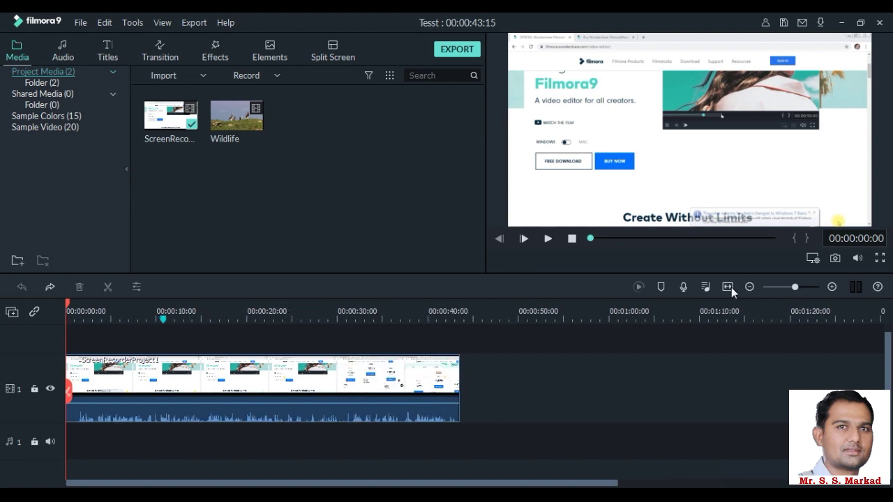
mouse_move(792, 287)
left_mouse_down()
mouse_move(809, 288)
mouse_move(765, 293)
mouse_move(799, 293)
left_mouse_up()
Split the ScreenRecorderProject1 clip at 00:00:18:18, move the second part about 2 seconds away, and rejoin it to the first
left_click(114, 307)
left_click_drag(122, 310, 204, 315)
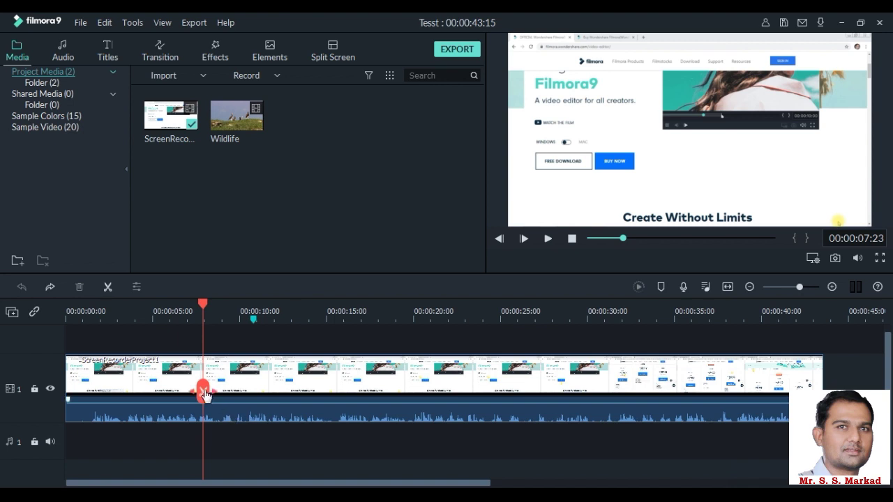
left_click_drag(206, 309, 392, 329)
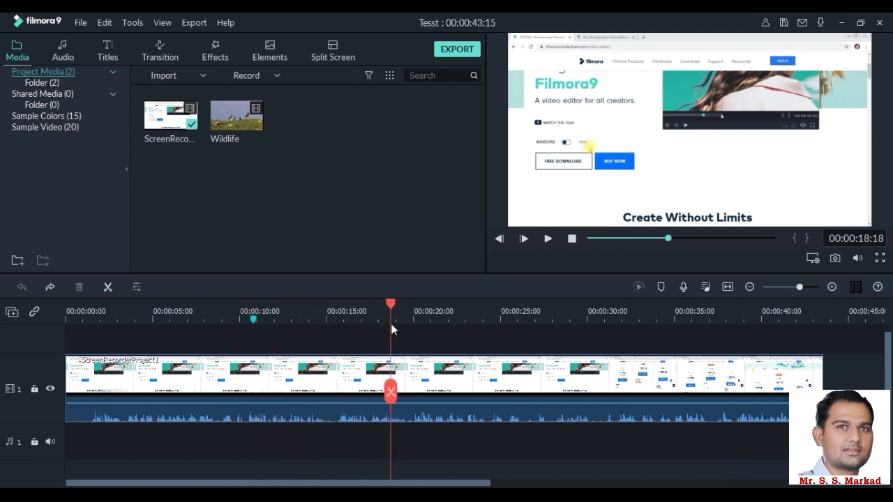
left_click(392, 391)
left_click_drag(422, 384, 457, 380)
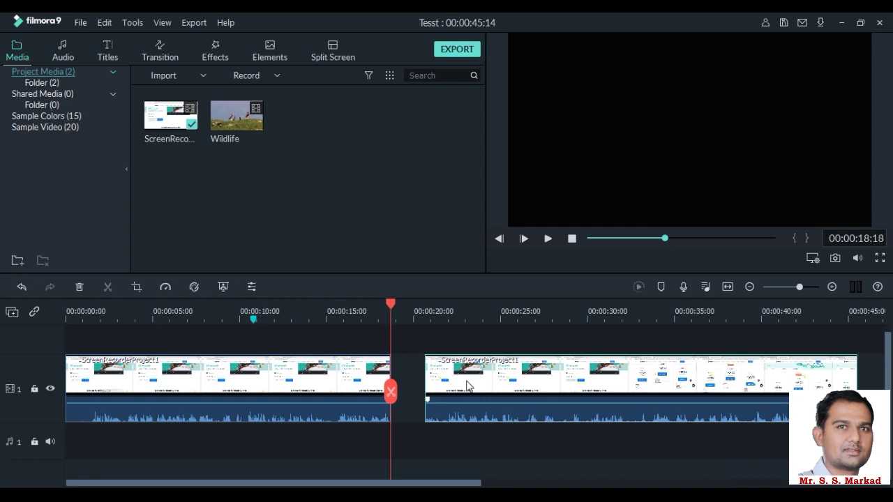
left_click_drag(490, 385, 458, 383)
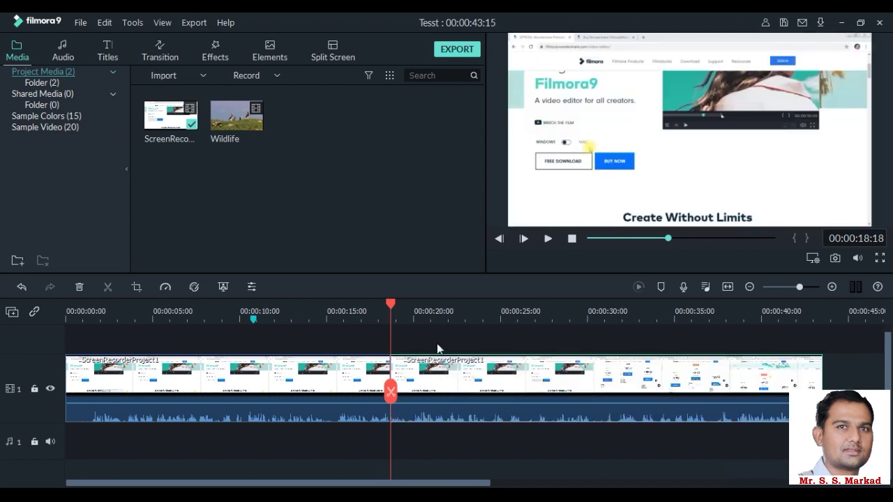
Move the playhead to 00:00:21:07 and add a timeline marker there
left_click_drag(389, 304, 436, 307)
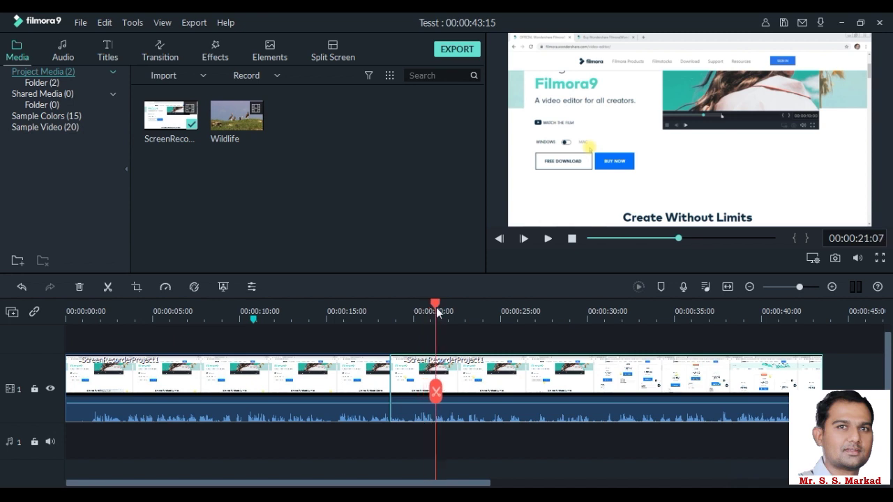
left_click(661, 291)
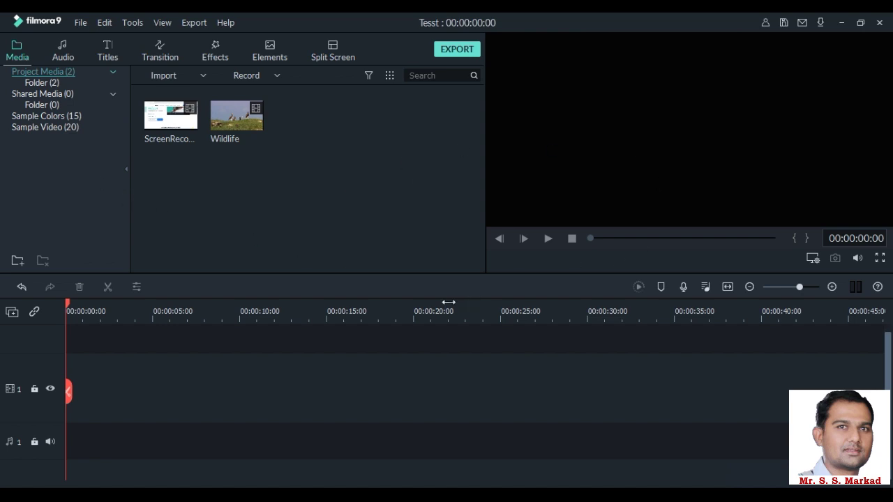
Resize the workspace by shrinking the timeline area to enlarge the media library and preview
left_click_drag(390, 274, 379, 356)
mouse_move(481, 179)
left_mouse_down()
mouse_move(637, 179)
mouse_move(484, 180)
left_mouse_up()
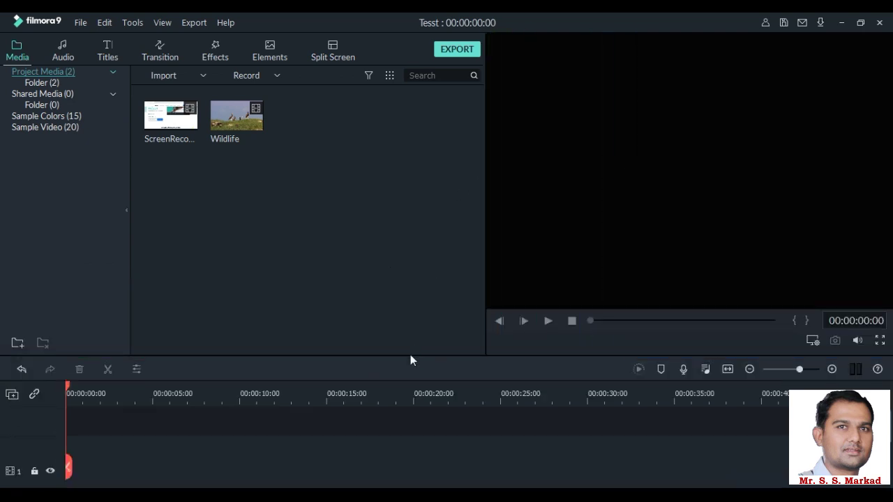
Enlarge the timeline area and add the ScreenRecorderProject1 clip twice in a row on video track 1, starting at about 18 seconds
left_click_drag(411, 356, 279, 263)
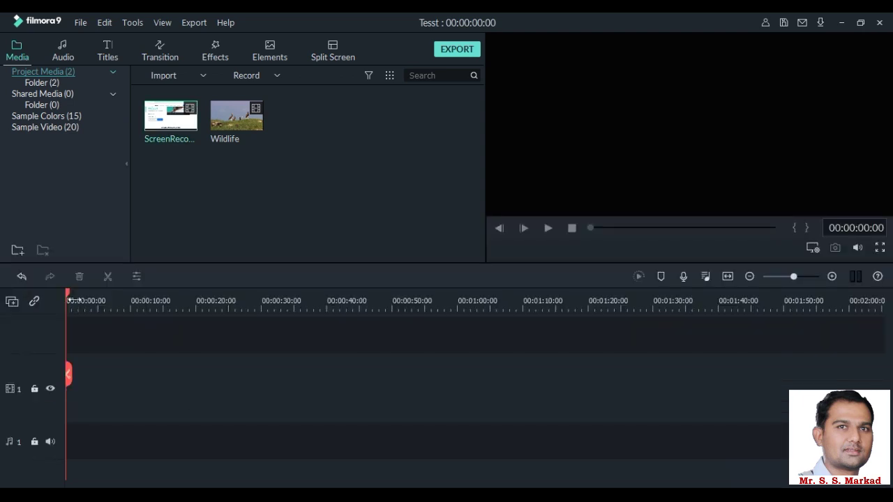
left_click_drag(70, 296, 185, 300)
mouse_move(171, 131)
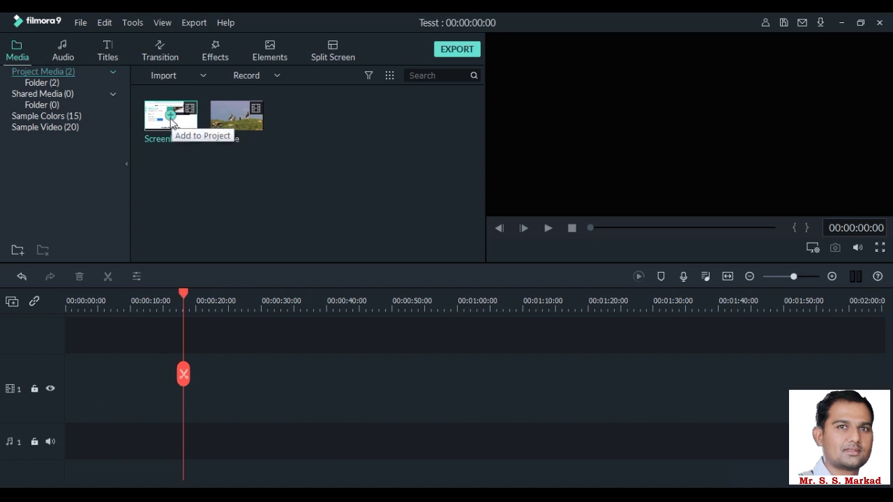
double_click(171, 123)
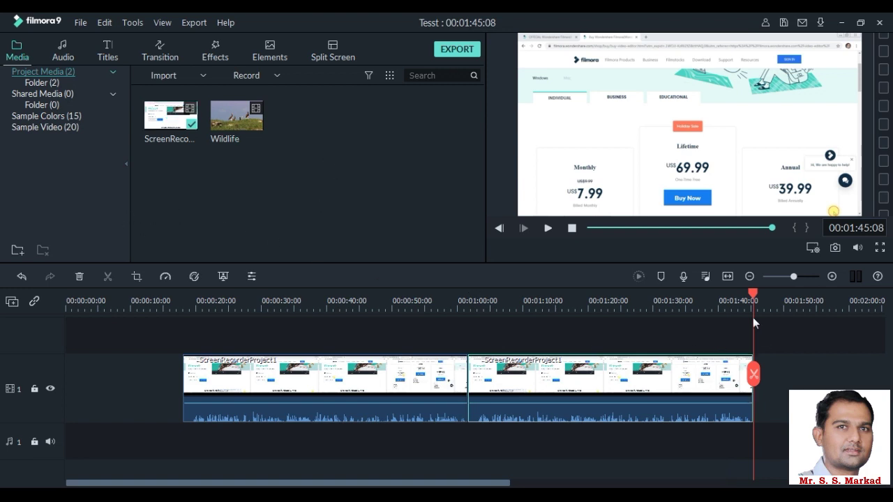
Add the Wildlife clip to video track 1 after a short gap, then place a second copy further along the track
left_click_drag(749, 292, 788, 293)
left_click(237, 116)
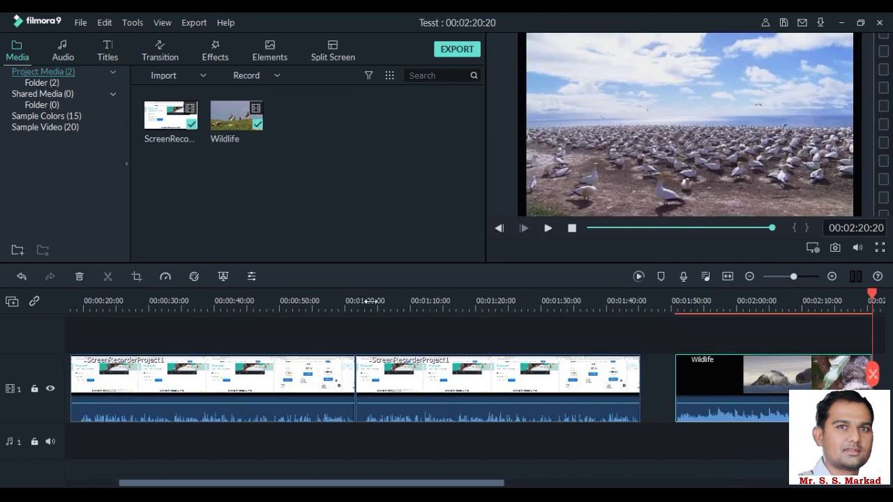
left_click_drag(286, 313, 40, 320)
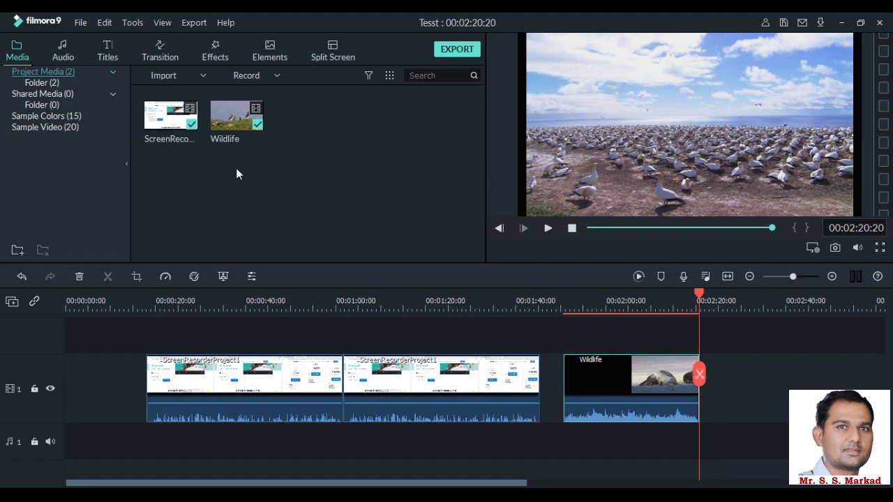
left_click_drag(221, 119, 743, 387)
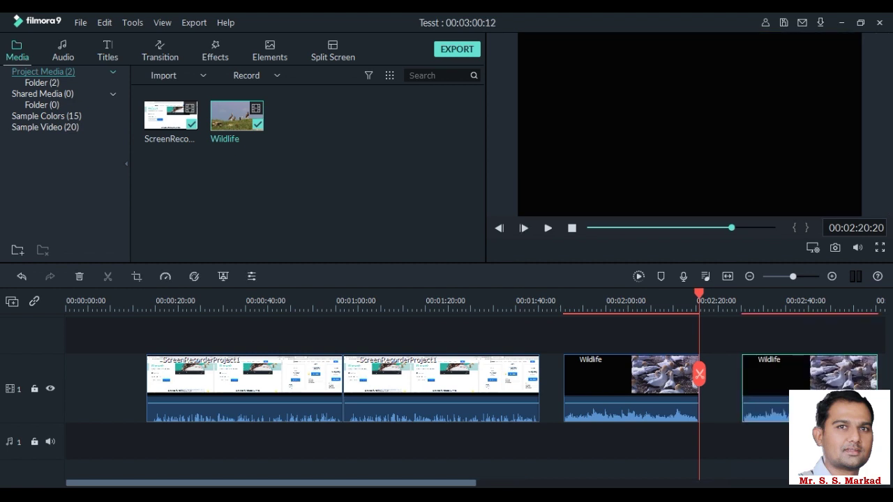
Split the second Wildlife clip at 00:02:42:03 and again at 00:02:46:15
left_click_drag(460, 486, 551, 482)
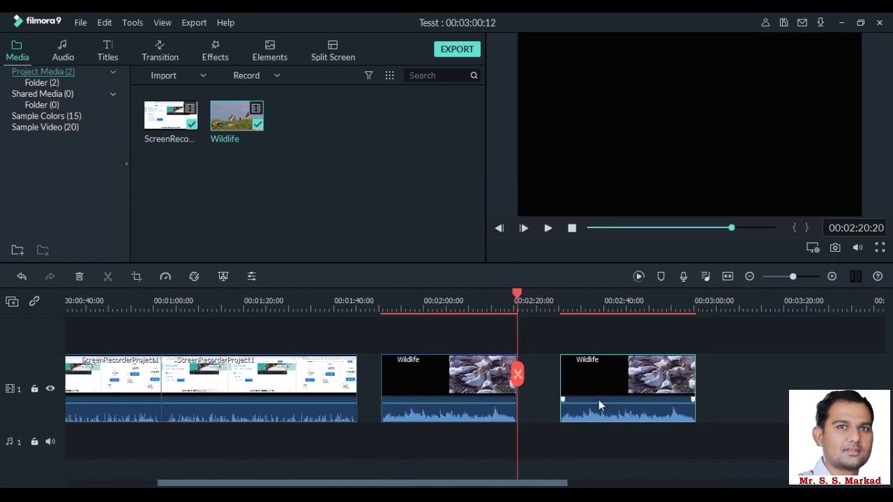
left_click_drag(518, 294, 613, 309)
left_click(621, 395)
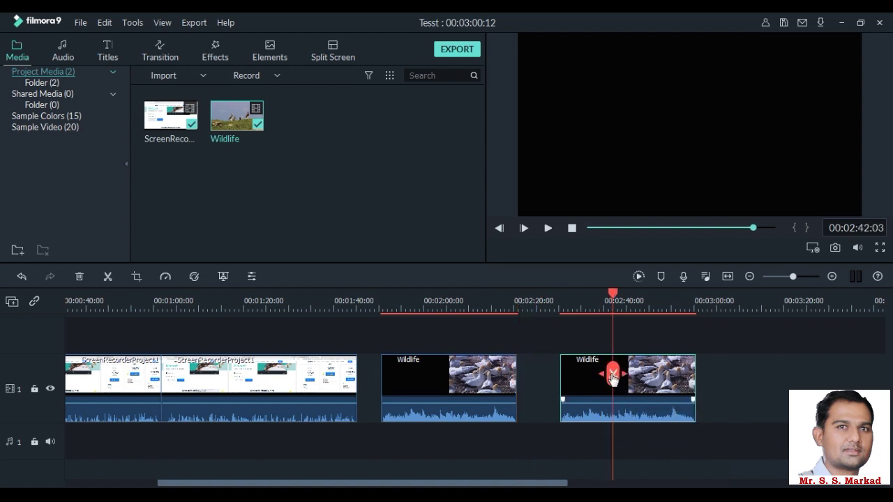
left_click(612, 376)
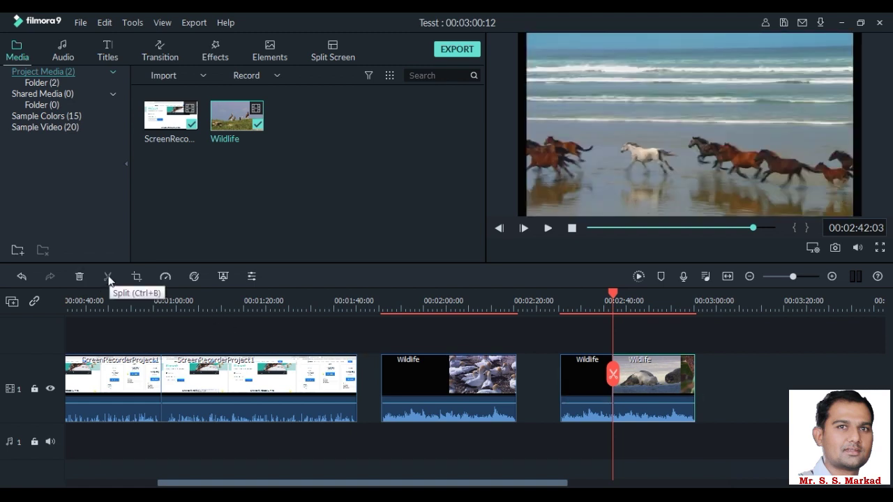
left_click_drag(530, 332, 710, 435)
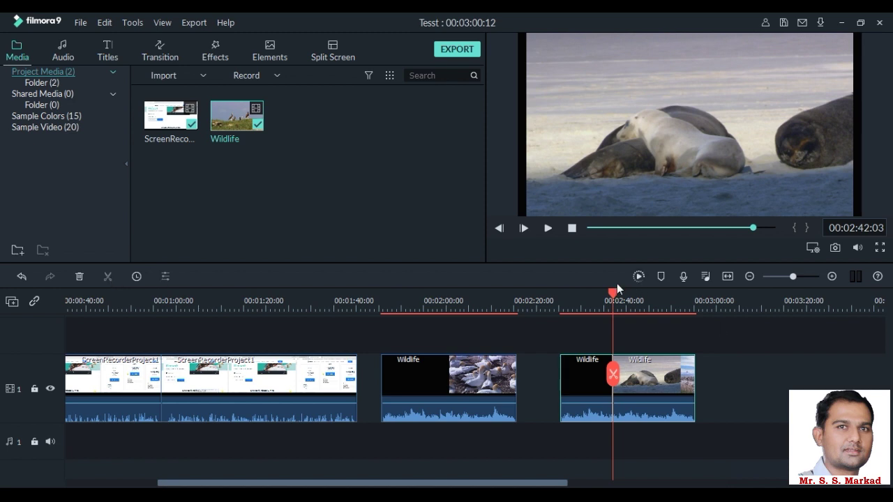
left_click_drag(611, 290, 633, 294)
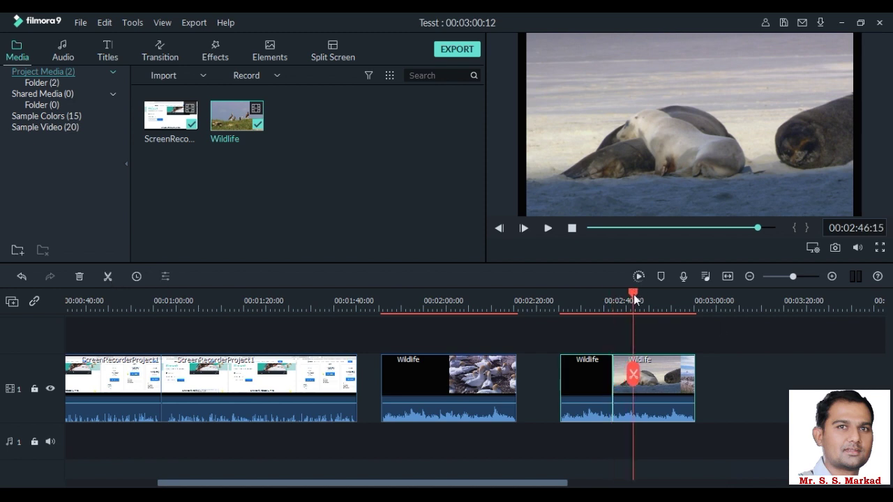
left_click(108, 276)
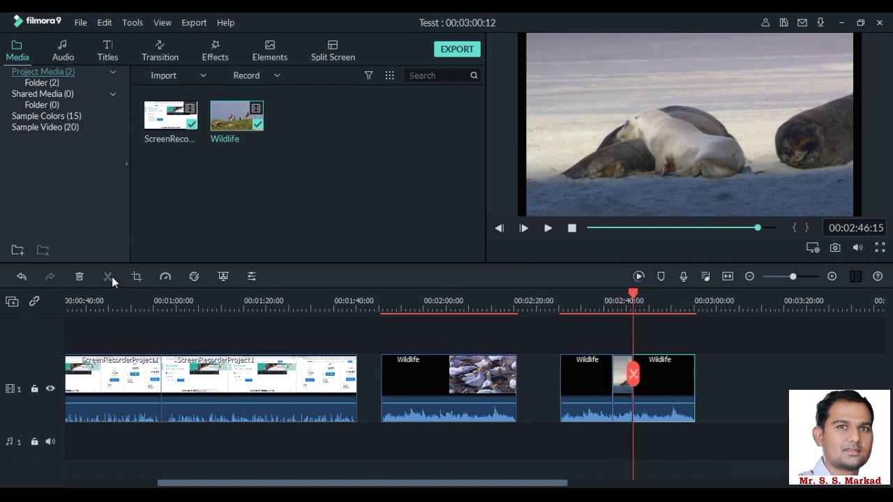
left_click(764, 401)
Paste a copy of the first Wildlife clip at 00:01:55:12 and rearrange the Wildlife clips along video track 1
left_click_drag(633, 295, 403, 307)
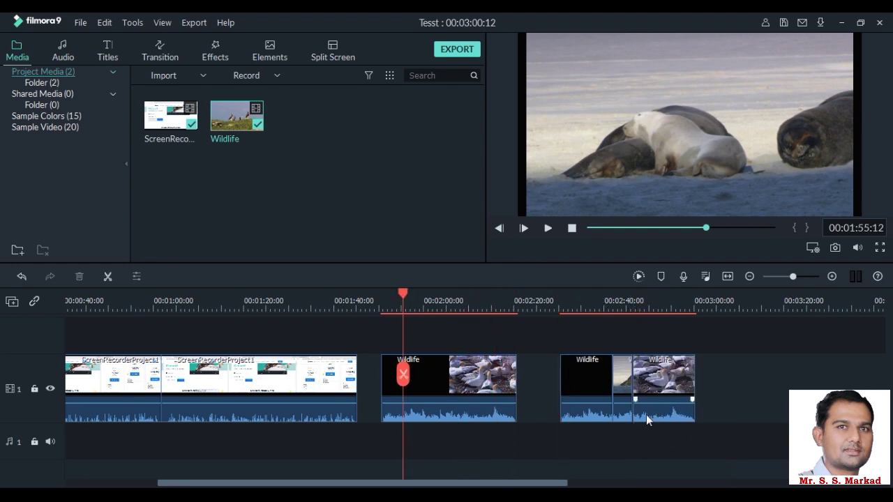
right_click(467, 376)
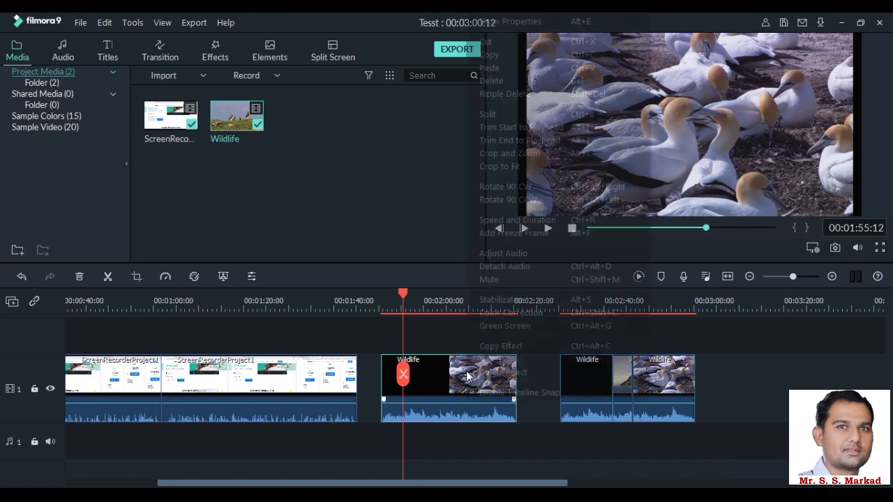
left_click(760, 371)
left_click(435, 397)
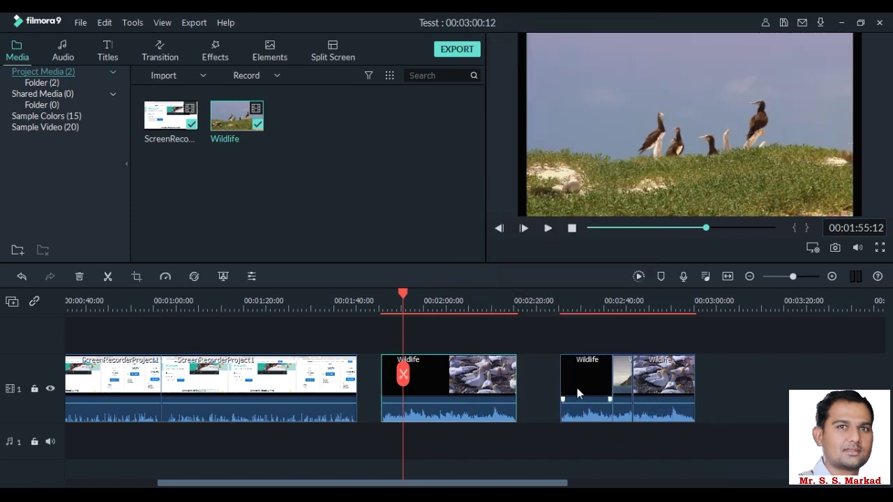
left_click(544, 386)
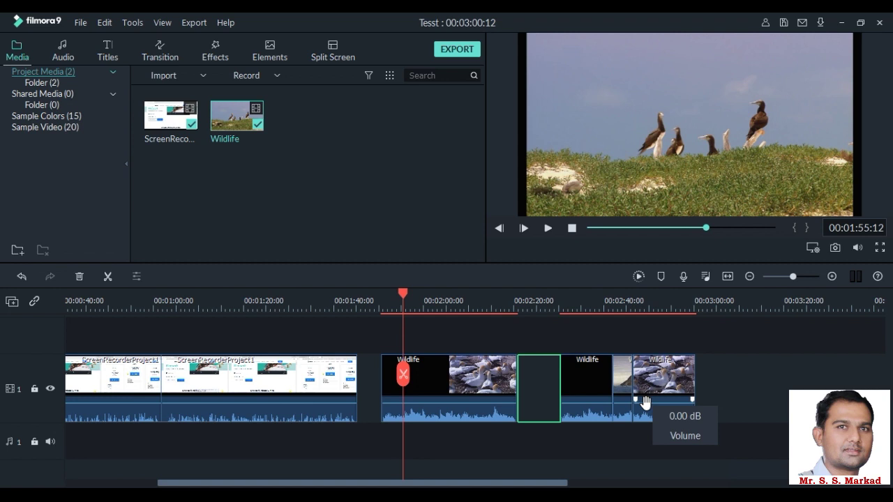
key("ctrl+v")
left_click_drag(445, 390, 693, 400)
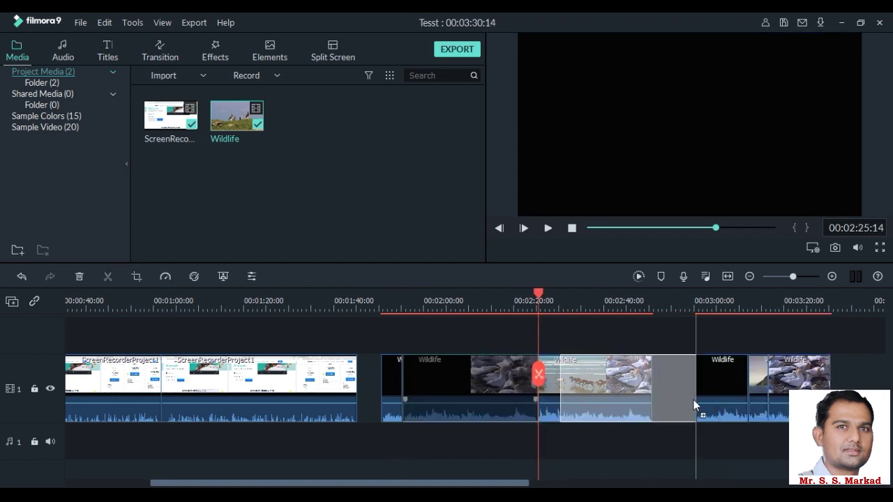
left_click_drag(844, 373, 861, 371)
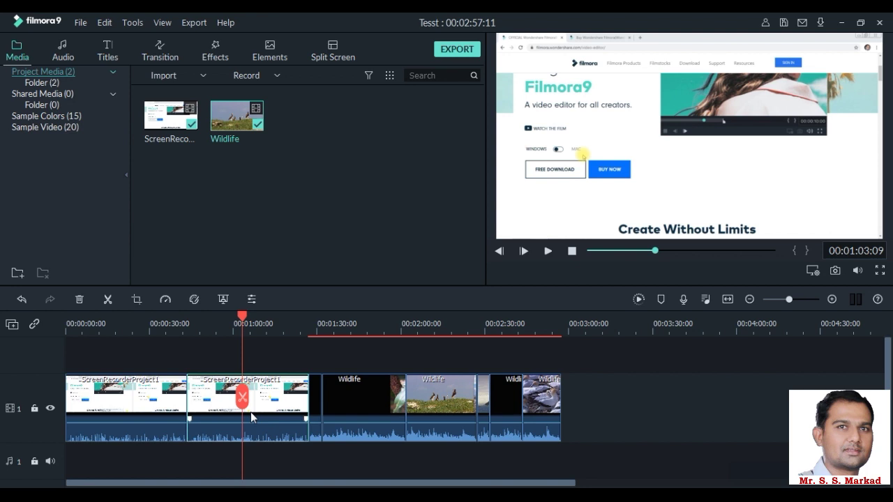
Rotate the second ScreenRecorderProject1 clip 90 degrees clockwise, then 90 degrees counter-clockwise back to upright
right_click(270, 402)
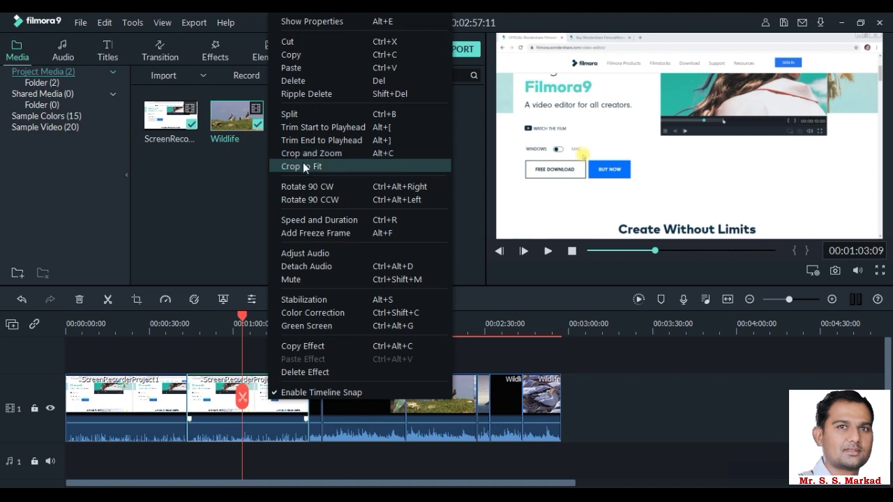
left_click(300, 187)
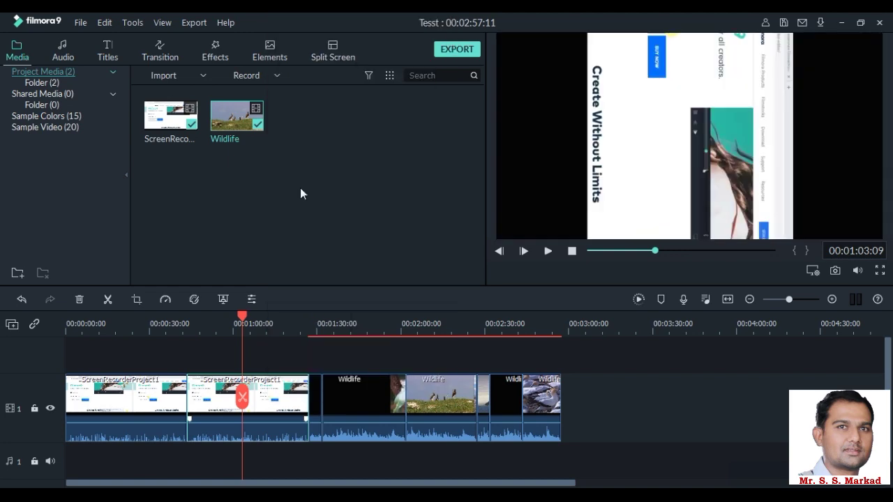
right_click(271, 403)
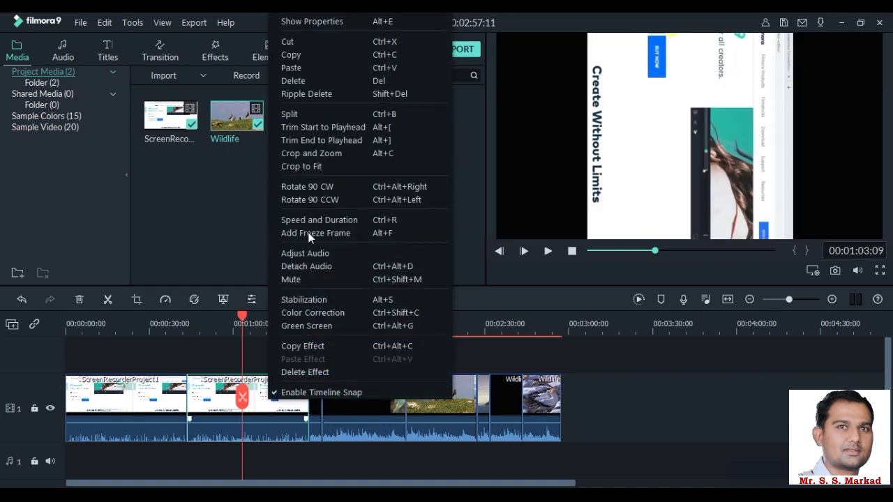
left_click(309, 200)
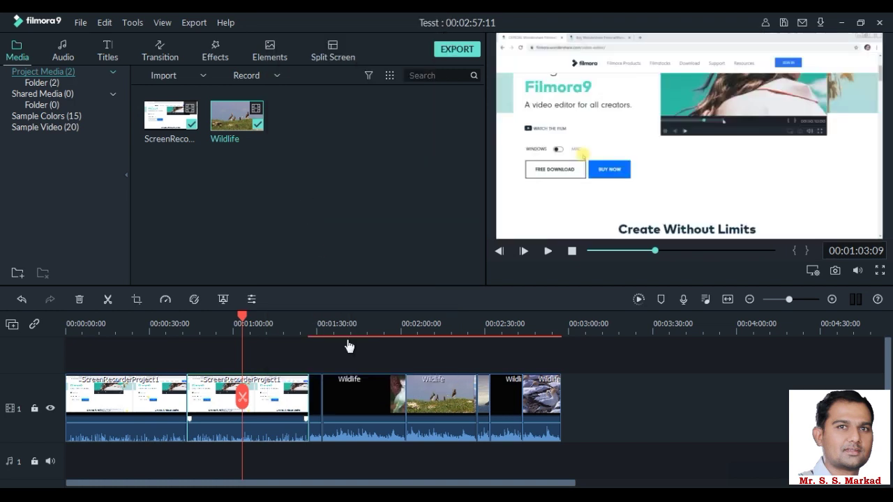
Detach the audio of the second ScreenRecorderProject1 clip and undo the detachment
left_click_drag(287, 463, 275, 374)
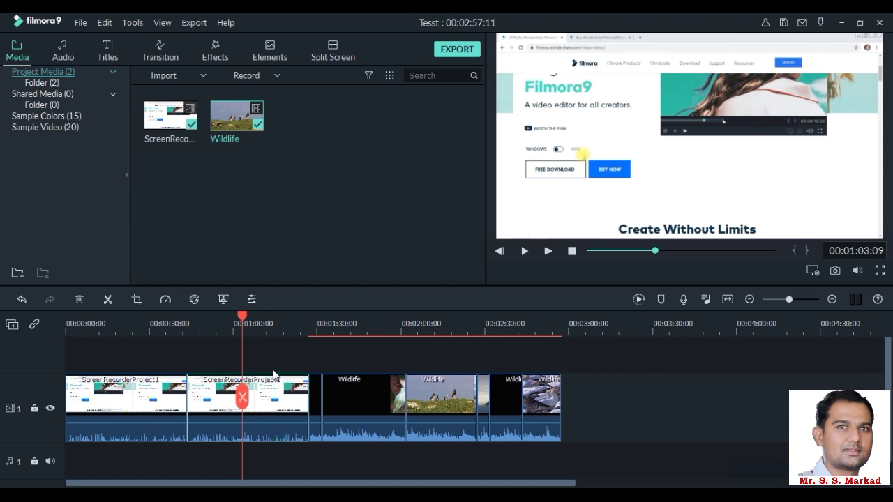
right_click(286, 408)
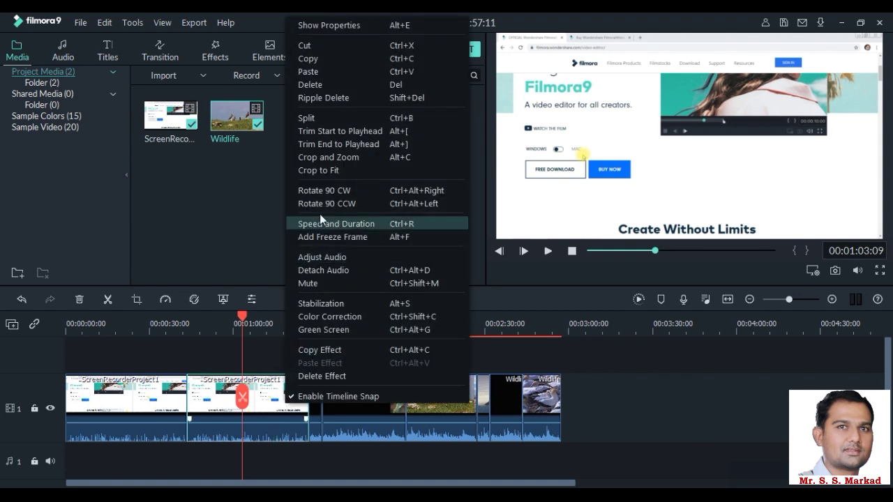
left_click(325, 269)
key("ctrl+z")
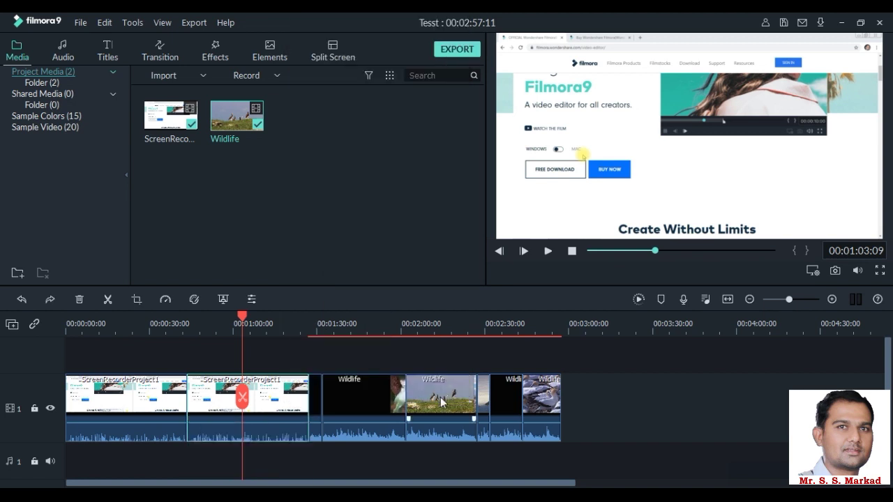
Reduce the timeline to the first ScreenRecorderProject1 clip directly followed by the Wildlife clip that starts with the birds
left_click_drag(334, 397, 654, 385)
left_click_drag(705, 405, 436, 417)
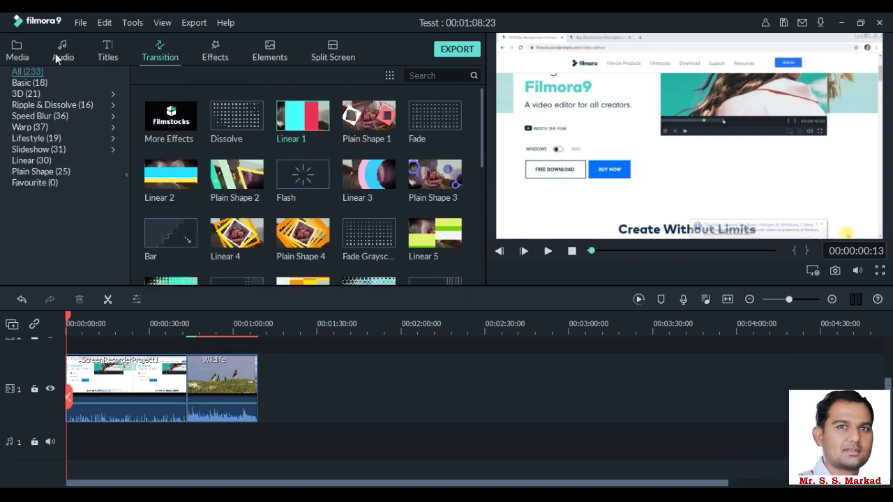
Add the Drift - Drift music from the audio library to audio track 1 and delete it again
left_click(70, 55)
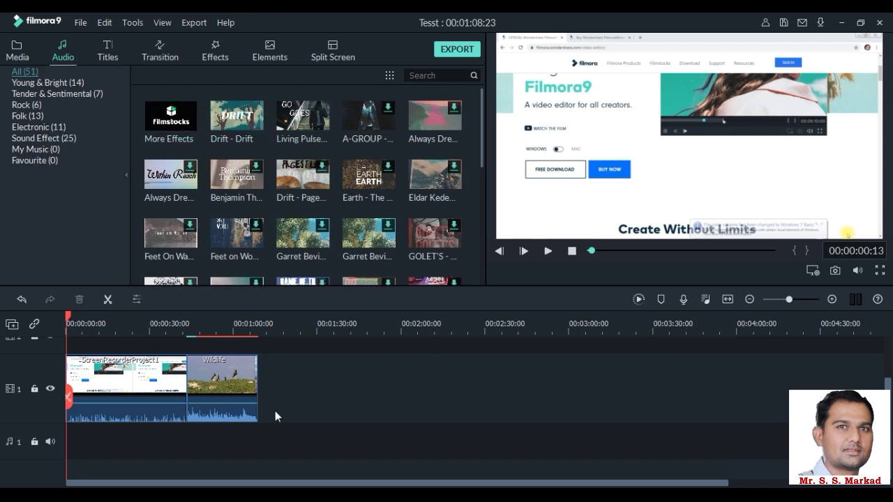
left_click(237, 118)
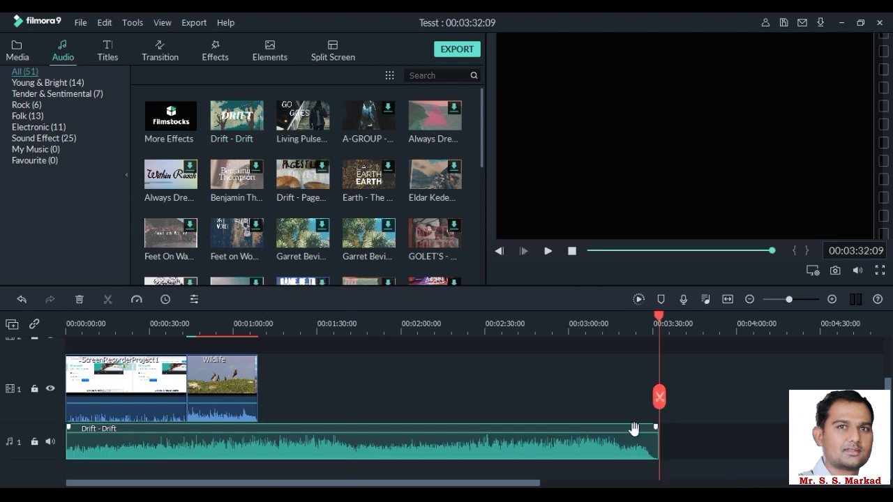
left_click_drag(705, 406, 585, 466)
key("Delete")
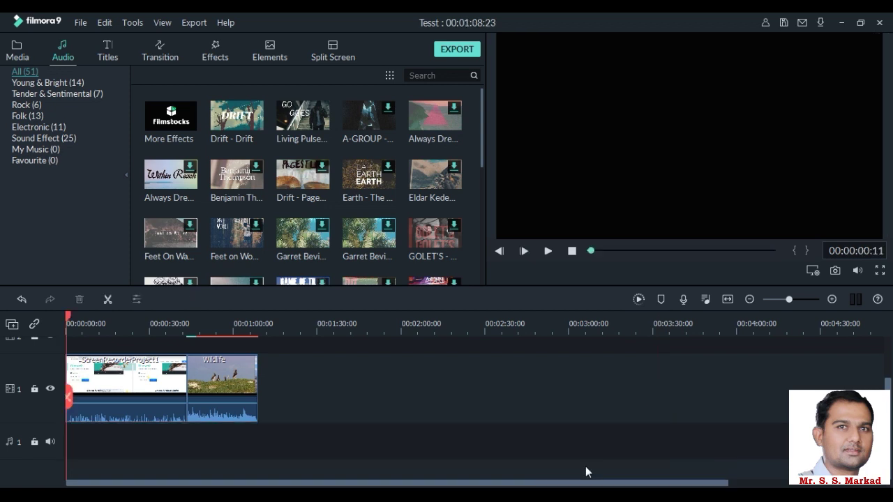
Place the Credit 1 title on video track 2 above the start of the Wildlife clip and set its text to "Education video"
left_click(109, 46)
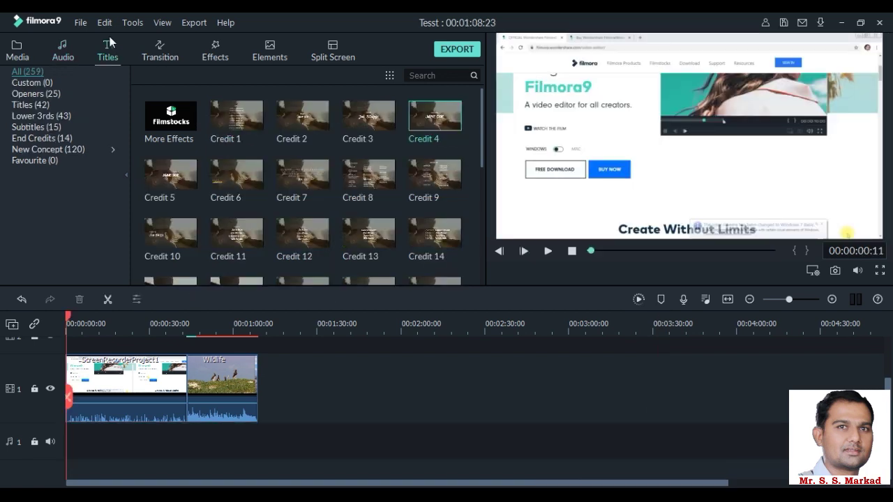
left_click_drag(236, 115, 212, 388)
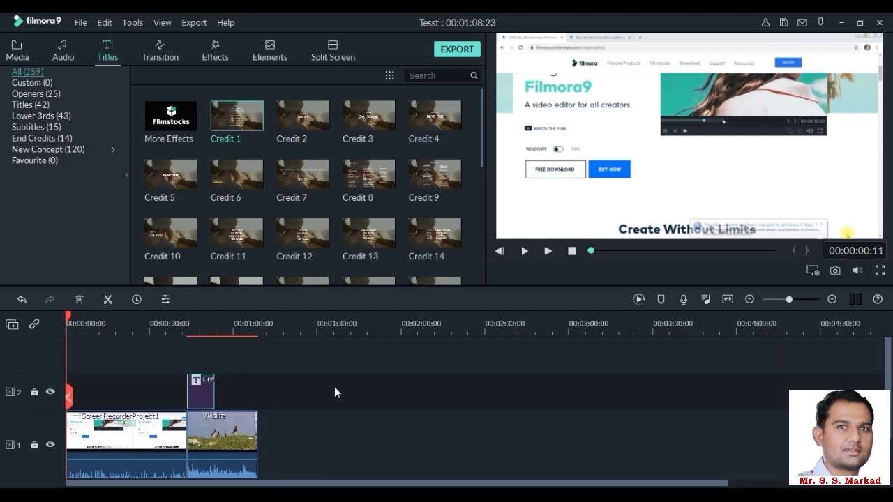
double_click(201, 387)
type("Education")
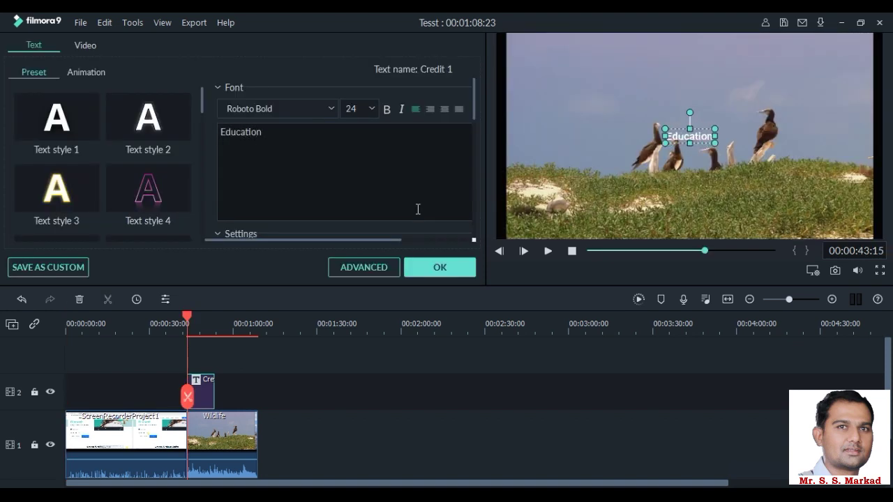
type(" vide")
key("BackSpace")
type("video")
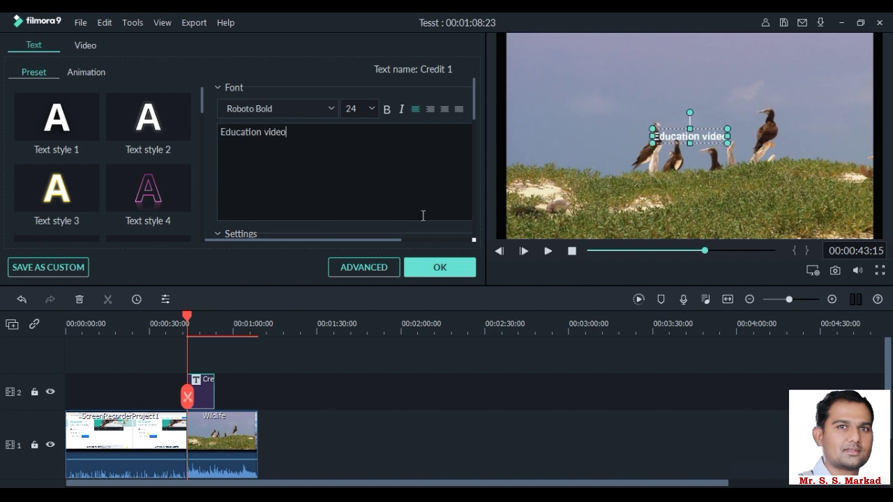
left_click(411, 267)
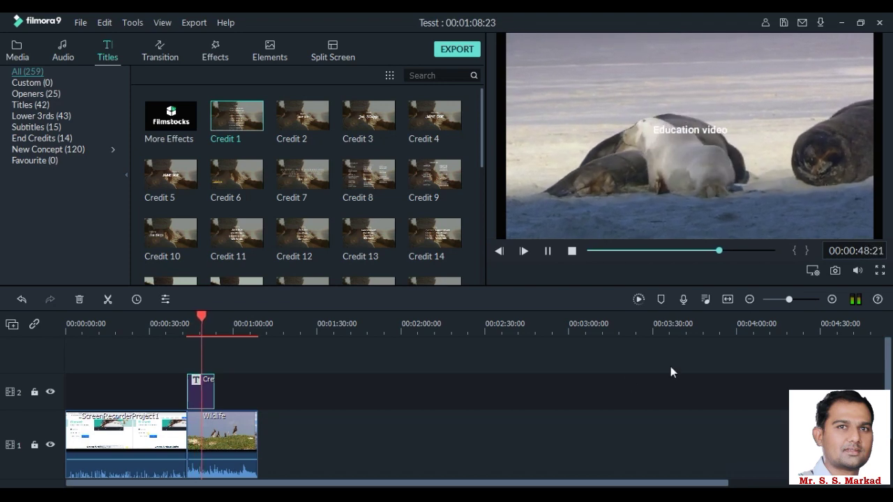
Apply the Dissolve transition at the cut between the ScreenRecorderProject1 and Wildlife clips on video track 1
left_click(160, 51)
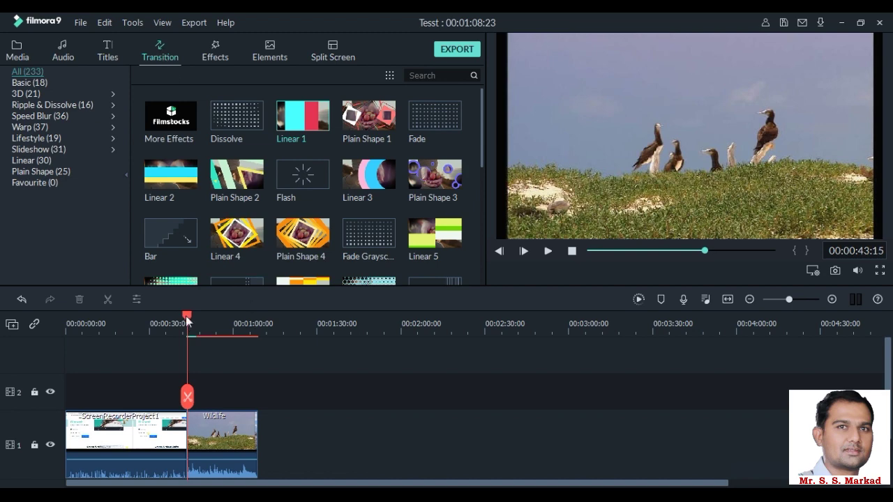
left_click_drag(187, 316, 169, 313)
key("space")
key("space")
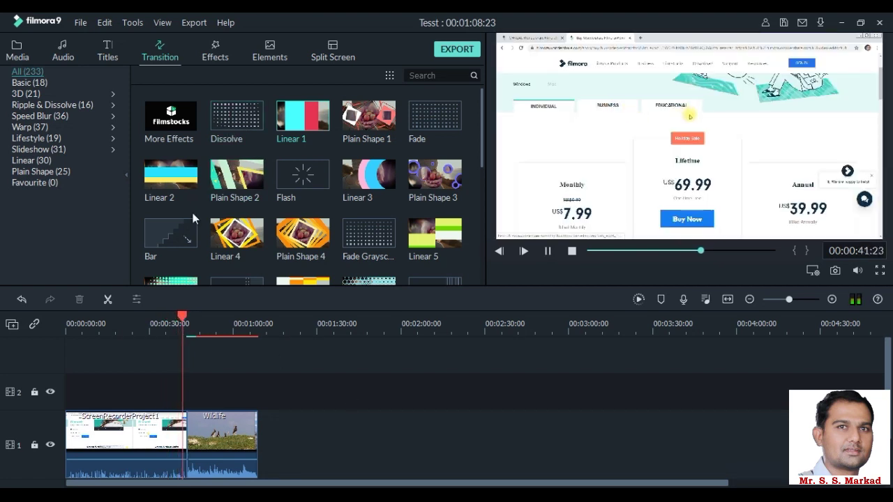
key("space")
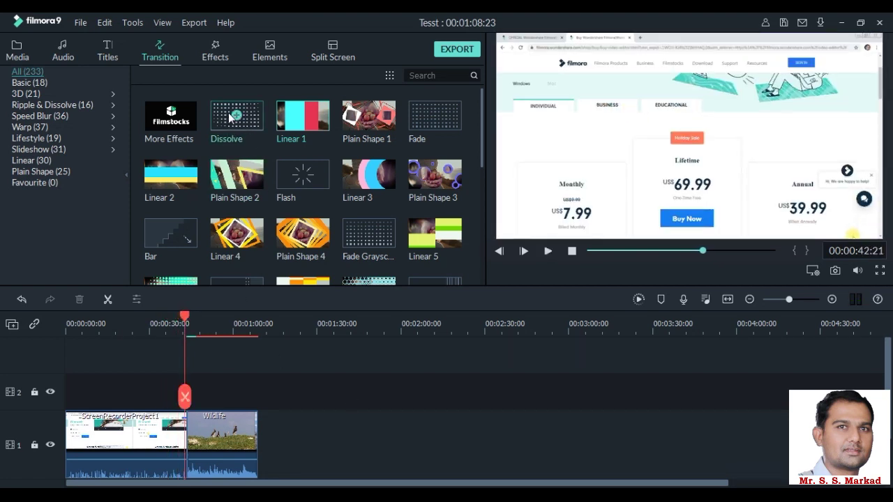
left_click_drag(230, 118, 187, 437)
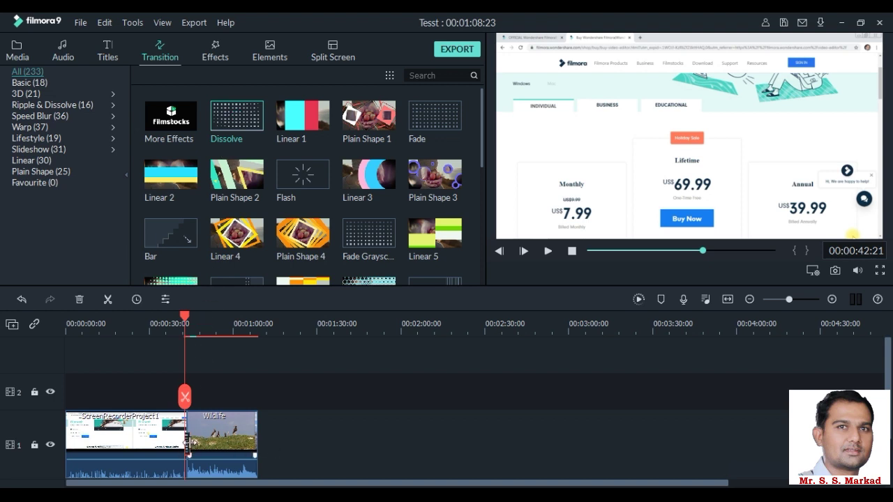
left_click(195, 448)
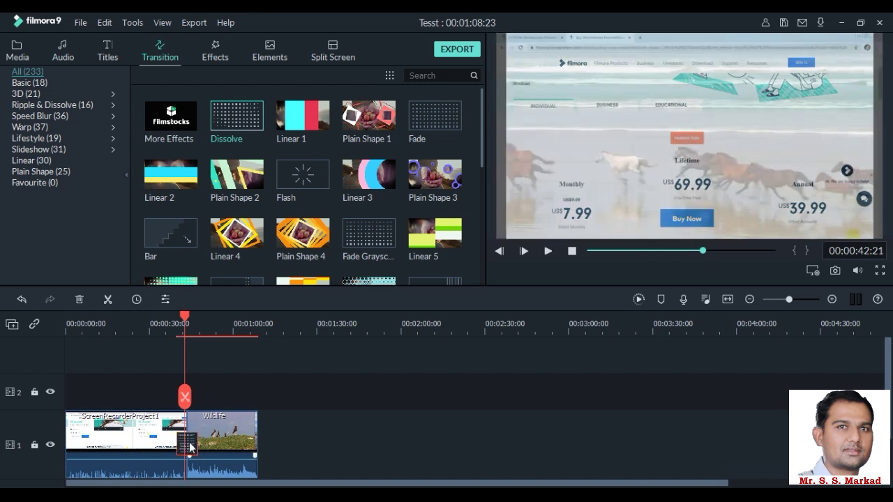
Set the Dissolve transition's duration to 00:00:07:00 and confirm it
double_click(189, 447)
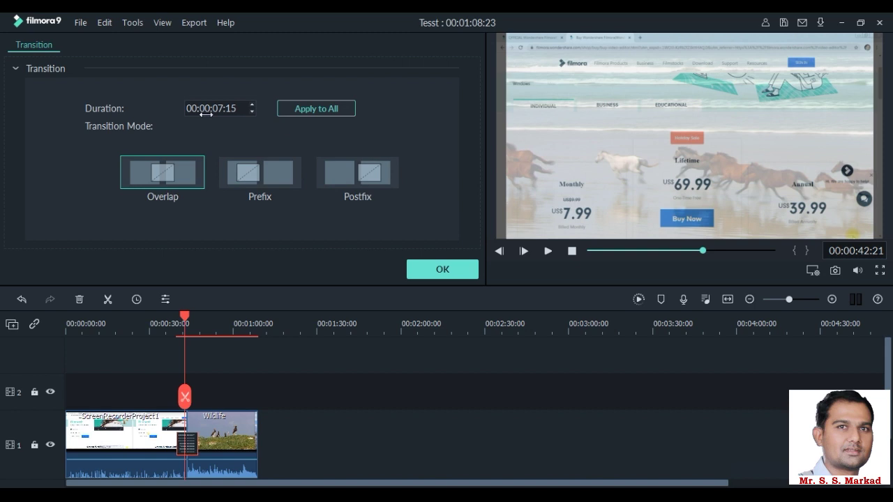
left_click(251, 112)
left_click(252, 113)
type("00")
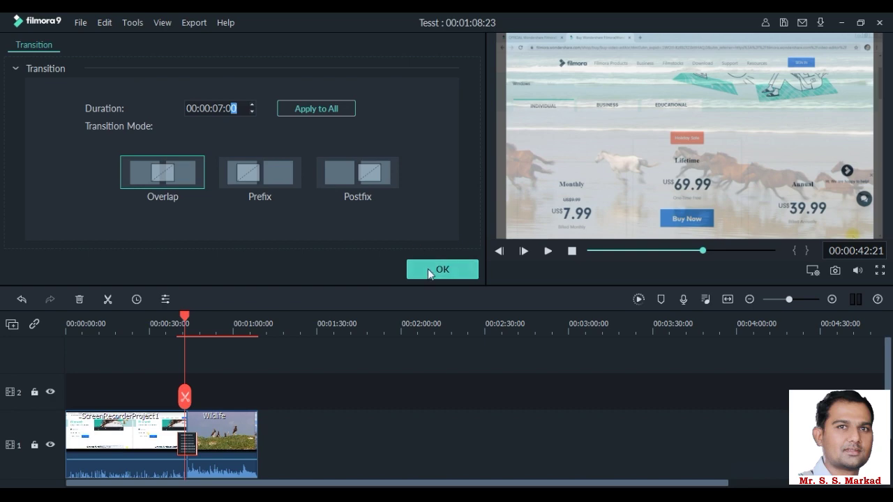
left_click(427, 269)
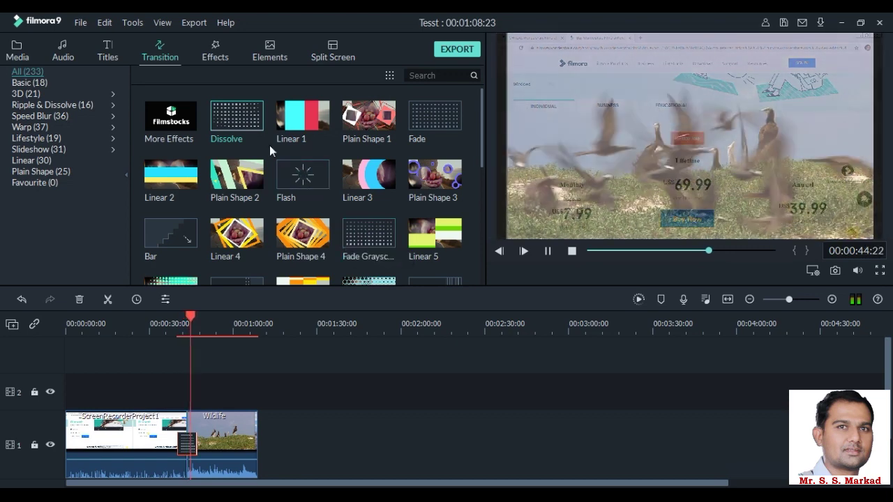
Add the 70s filter three times in a row on video track 2 above the Wildlife clip, starting at about 00:00:51:22
left_click(210, 325)
left_click(215, 50)
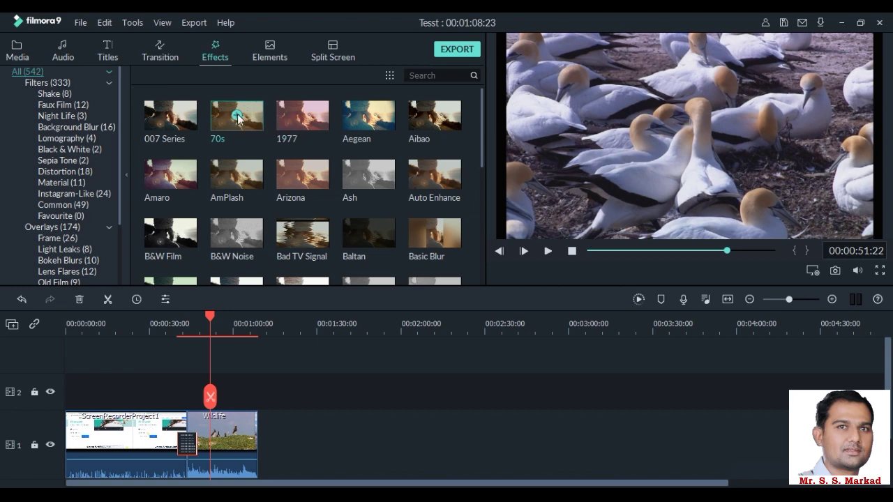
left_click(237, 116)
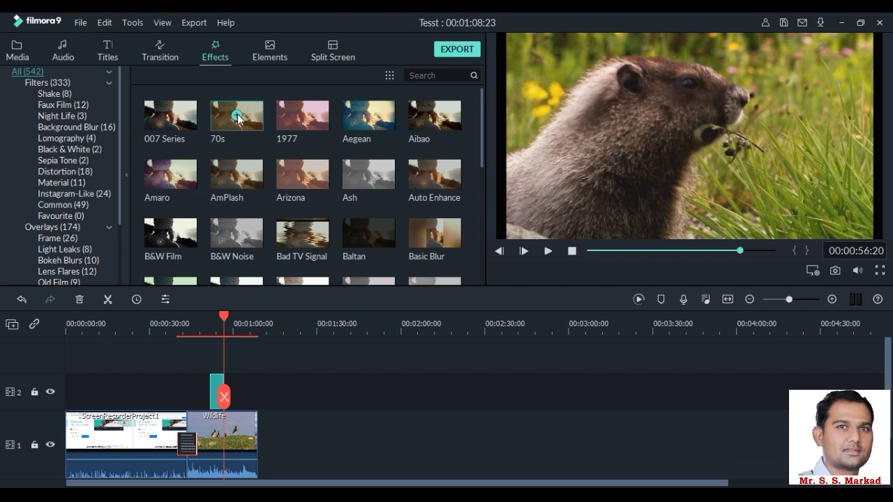
double_click(237, 116)
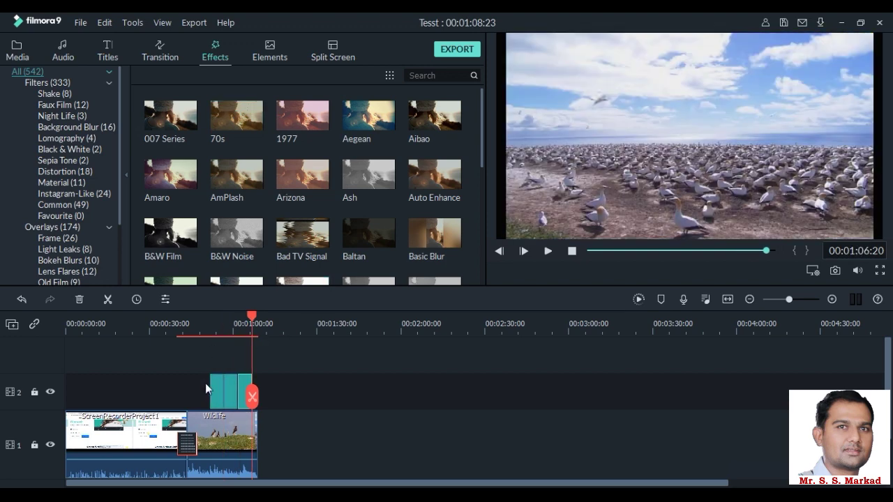
left_click(196, 421)
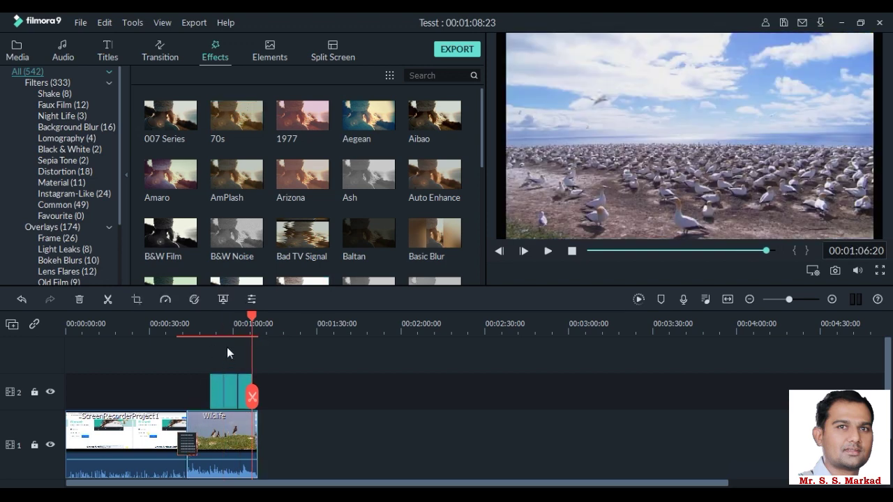
left_click(185, 345)
Add the first love element to video track 2 above the Wildlife clip at about 00:00:51:20 and play that section
left_click(269, 53)
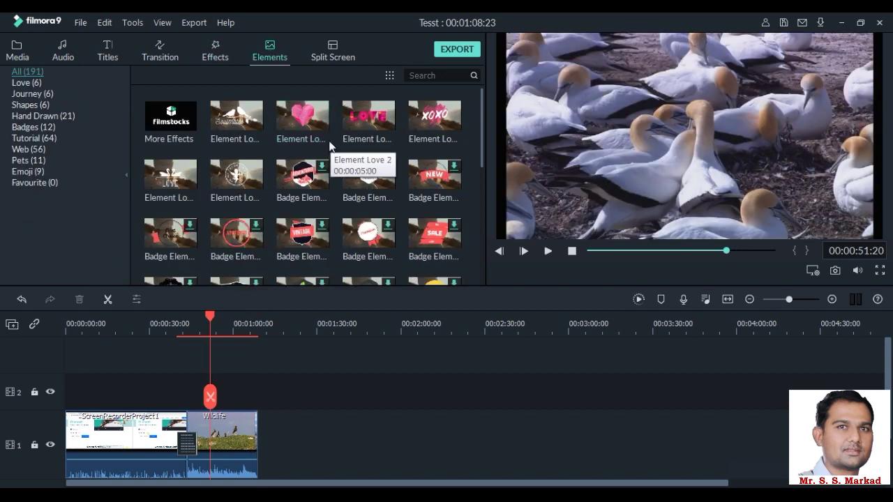
left_click(264, 122)
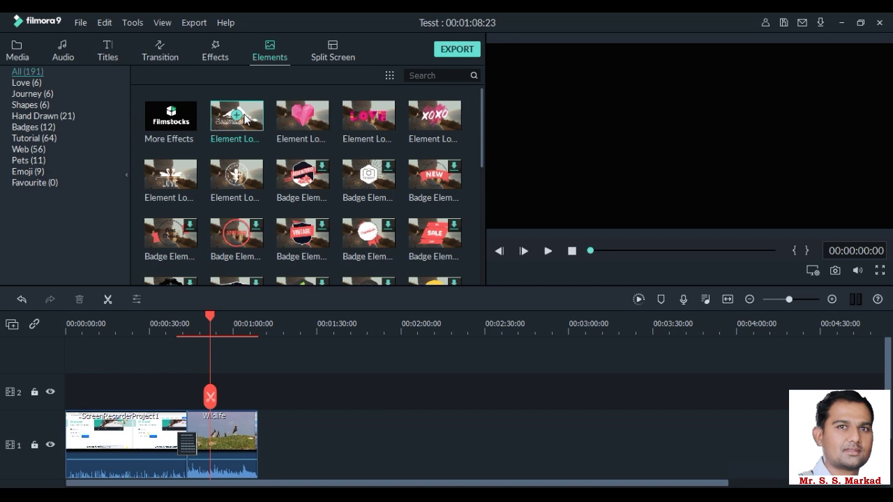
left_click(238, 116)
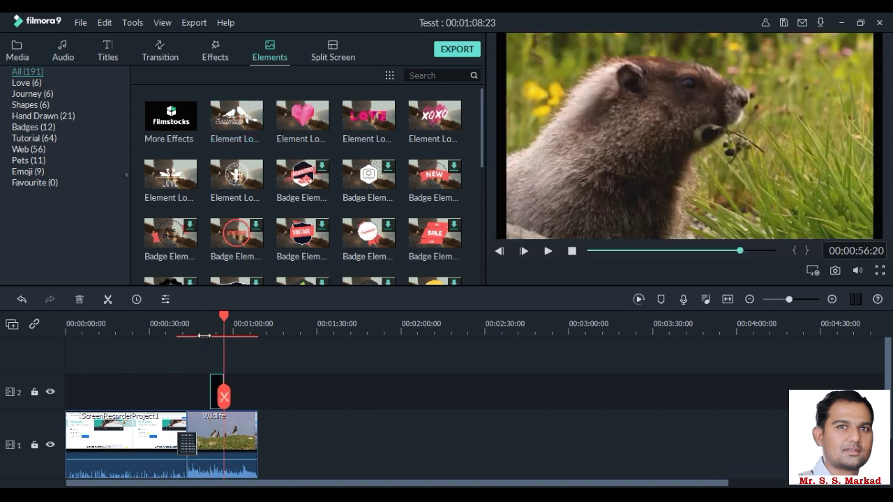
left_click(202, 327)
key("space")
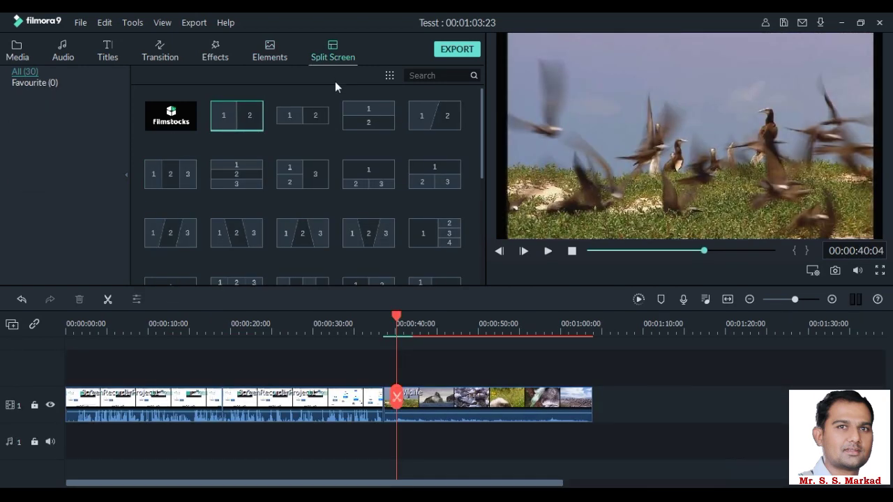
Insert Split Screen 1 directly before the Wildlife clip, filling area 1 with the ScreenRecorderProject1 video and area 2 with Wildlife, and preview it
left_click(224, 113)
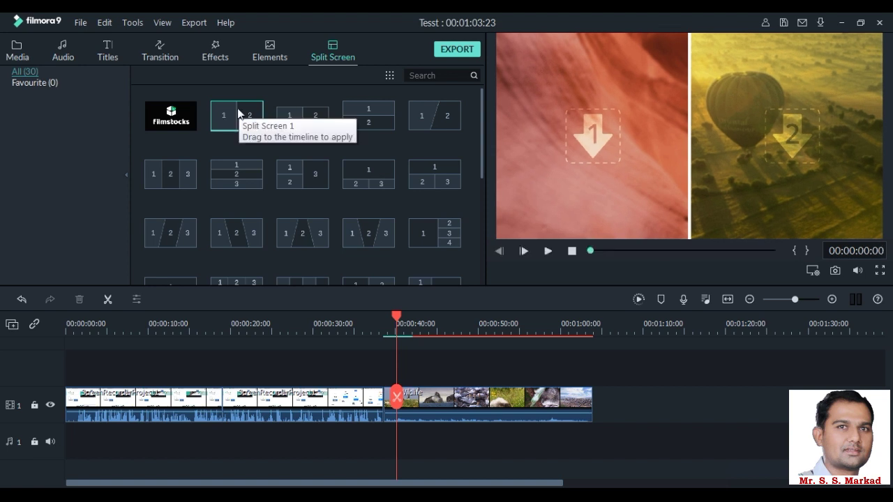
left_click_drag(253, 125, 384, 401)
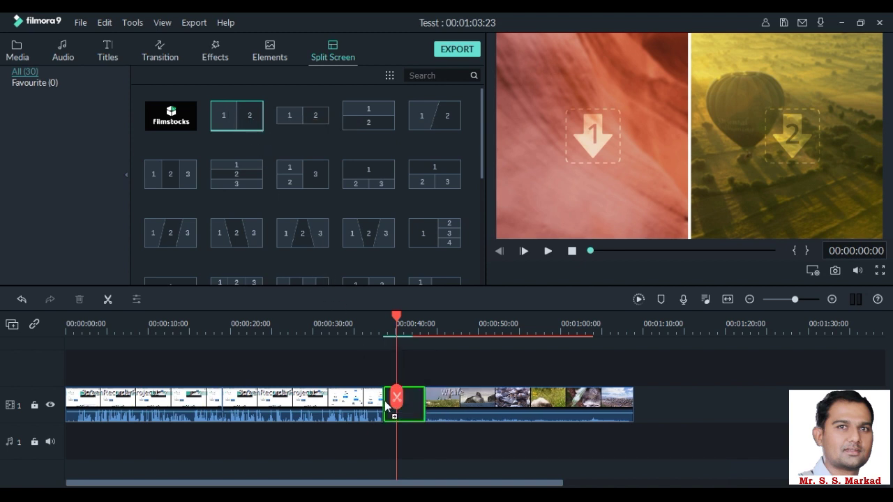
double_click(417, 404)
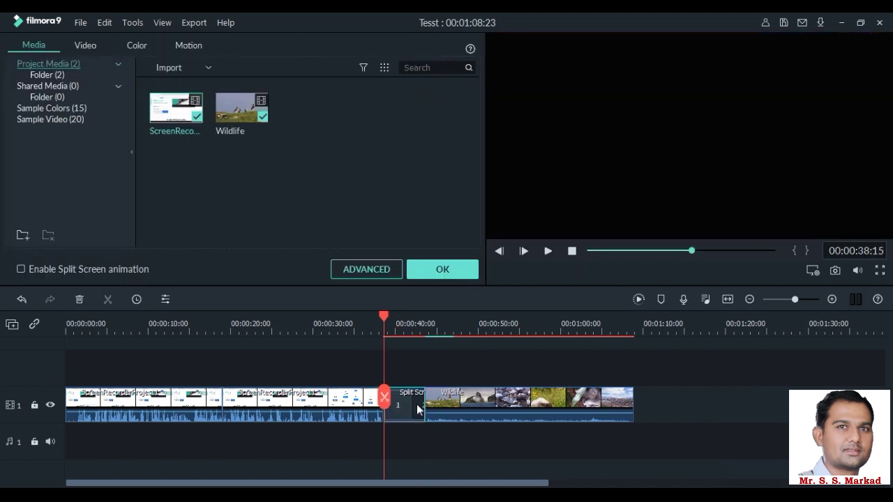
left_click_drag(166, 108, 575, 140)
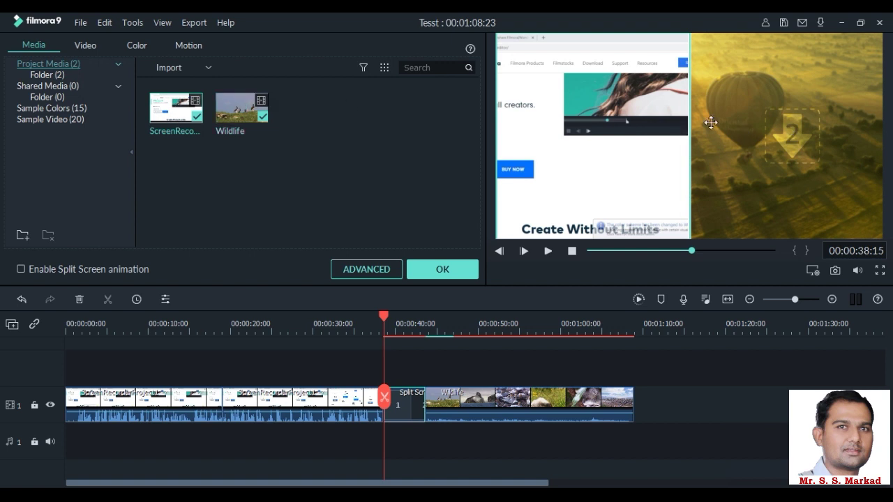
left_click_drag(238, 110, 792, 129)
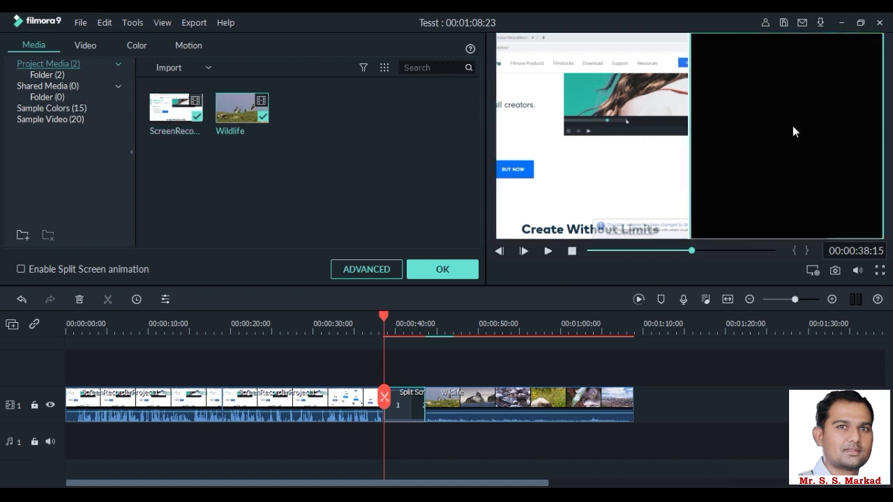
left_click(548, 252)
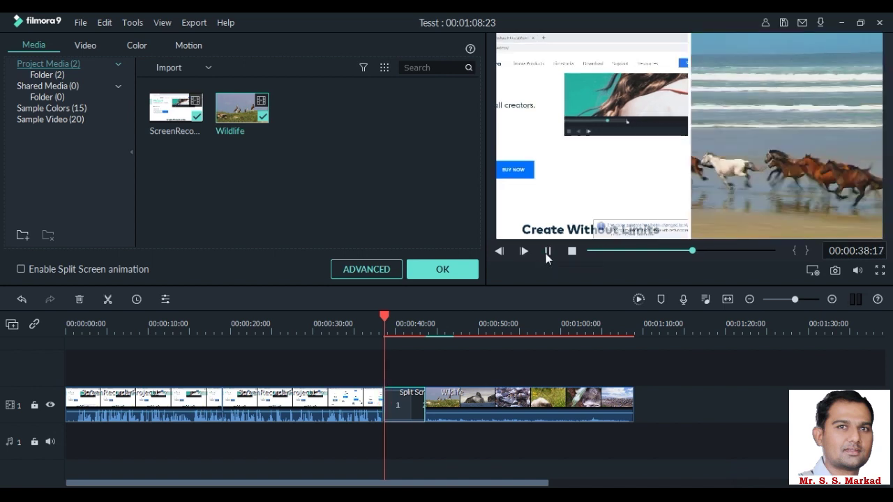
left_click(453, 279)
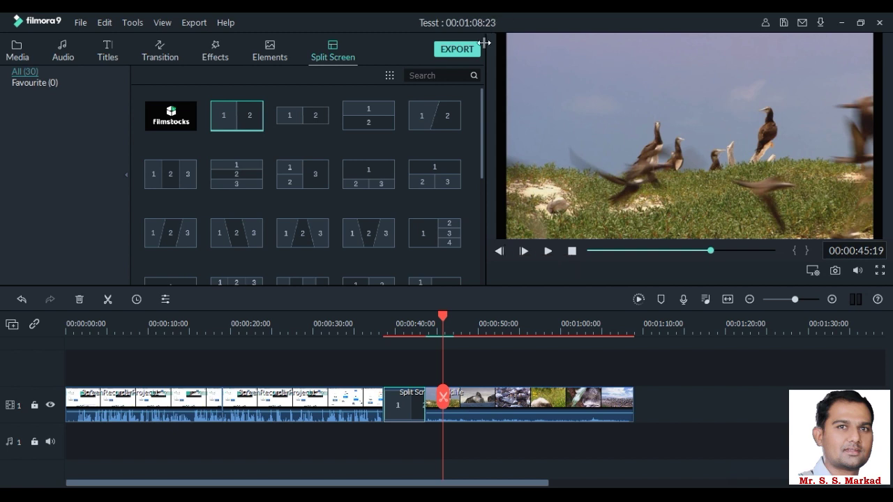
Prepare a local MP4 export named "Test video" with the Wondershare Filmora 9 Output folder as its destination
left_click(455, 51)
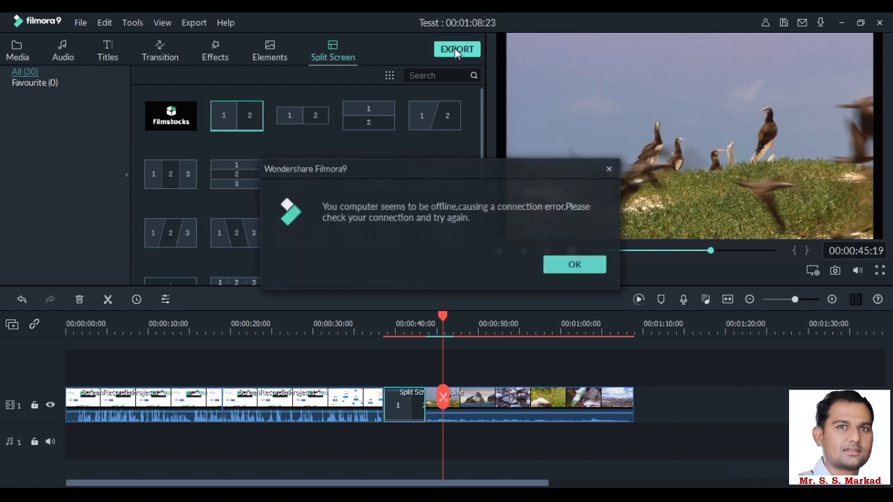
left_click(572, 266)
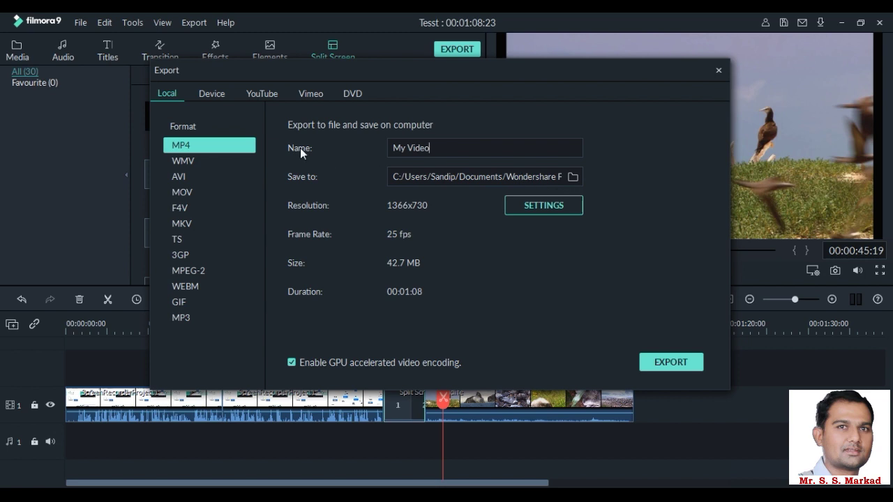
left_click_drag(446, 148, 382, 153)
type("Test video")
left_click(572, 176)
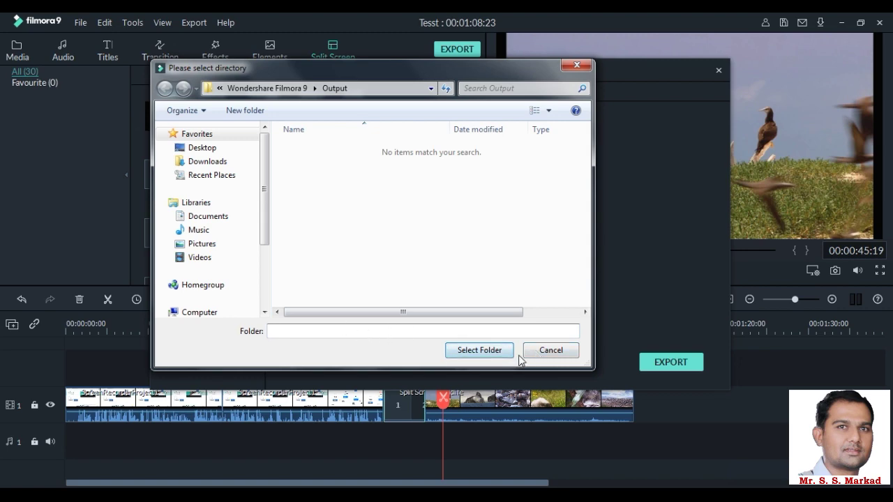
left_click(491, 354)
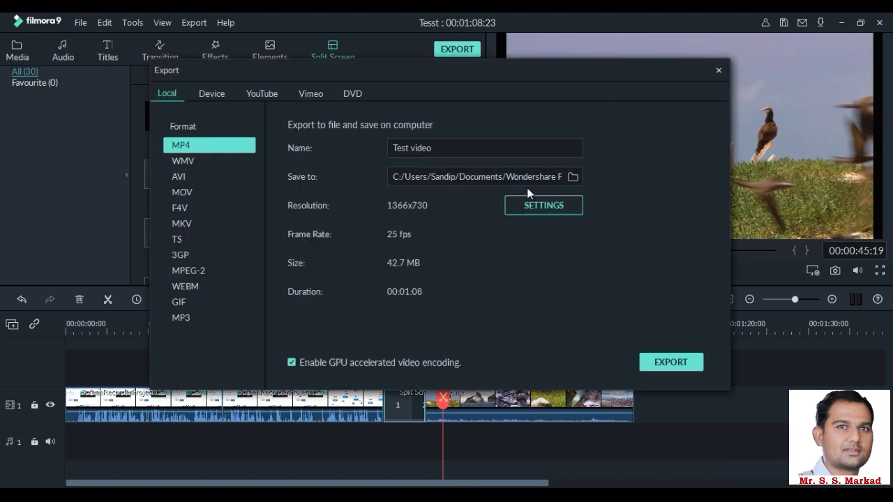
Accept the Better quality export settings with a 25 fps frame rate and export the video
left_click(538, 206)
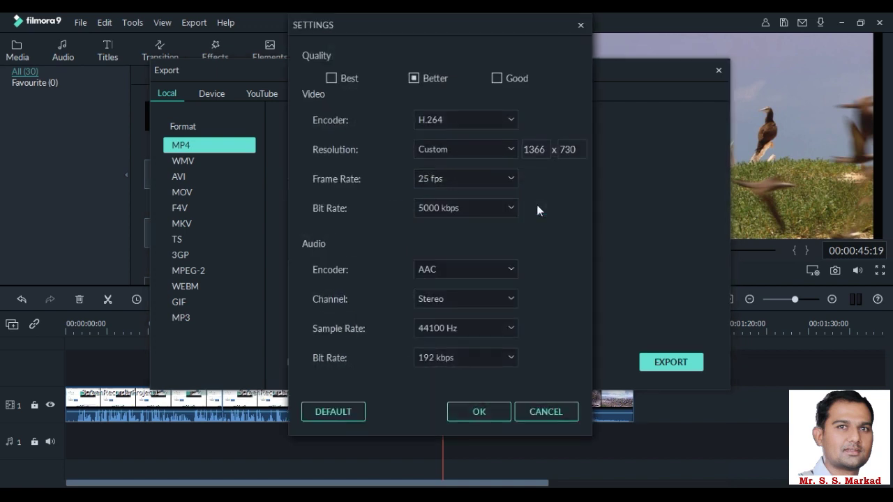
left_click(512, 178)
left_click(511, 178)
left_click(476, 410)
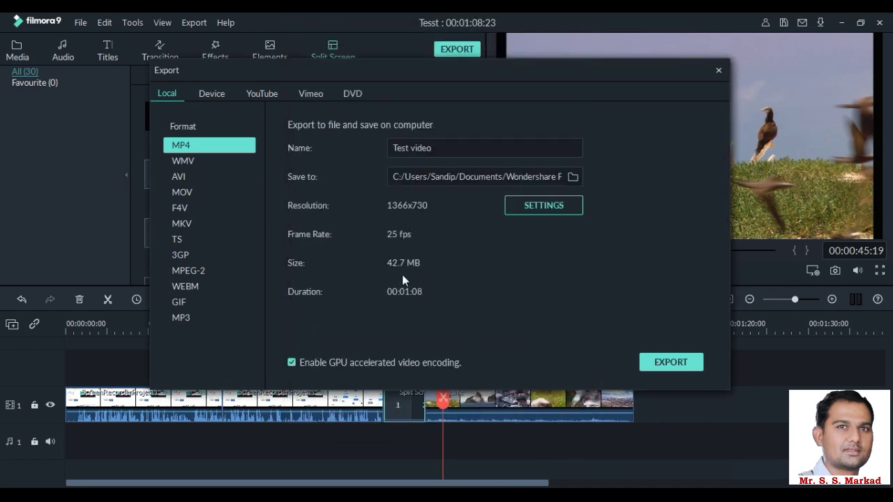
left_click(662, 369)
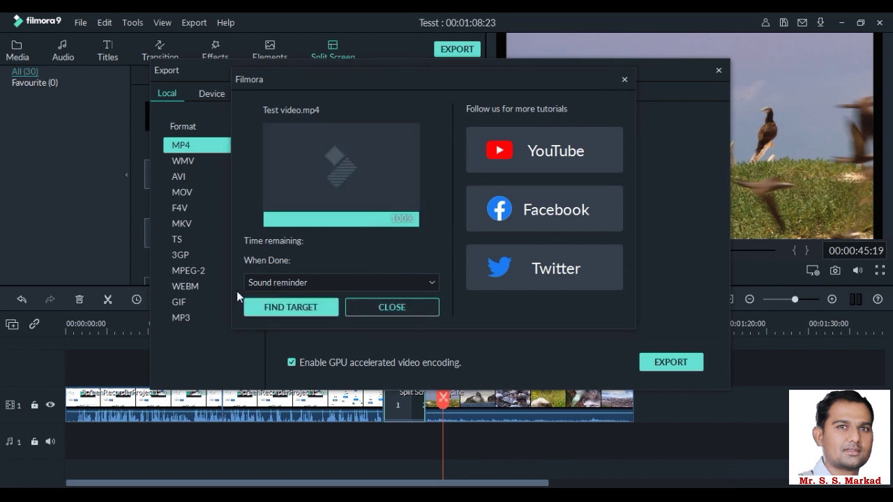
Open the exported Test video from its output folder in VLC media player and skip forward through it
left_click(304, 308)
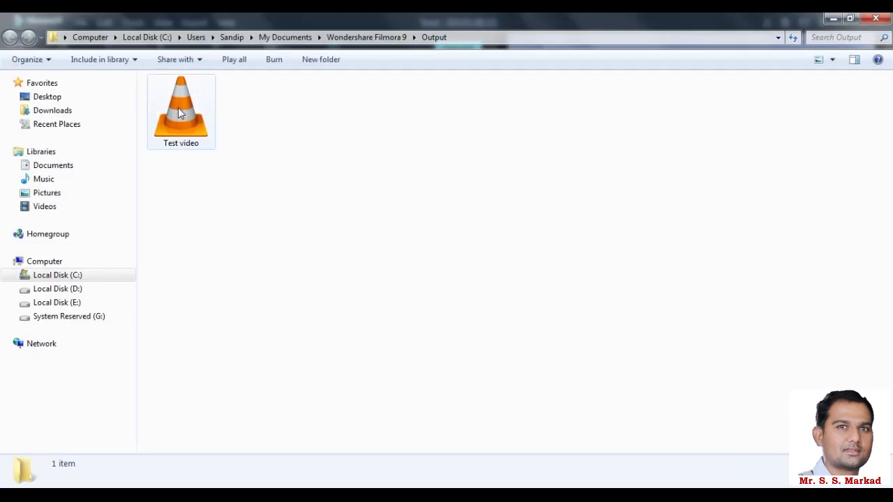
double_click(179, 113)
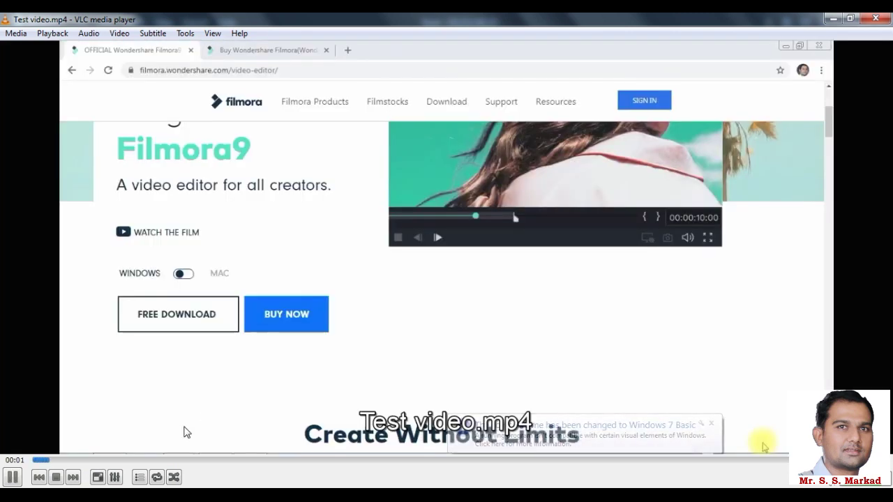
left_click_drag(149, 460, 300, 460)
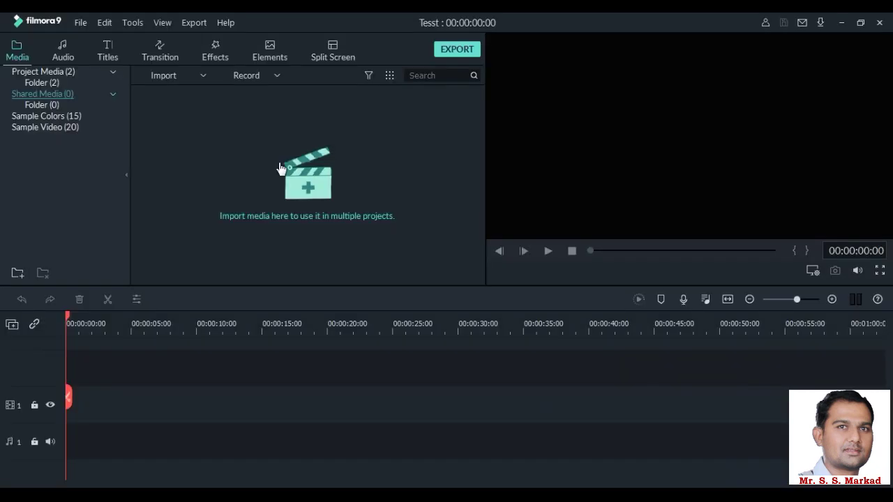
left_click(75, 23)
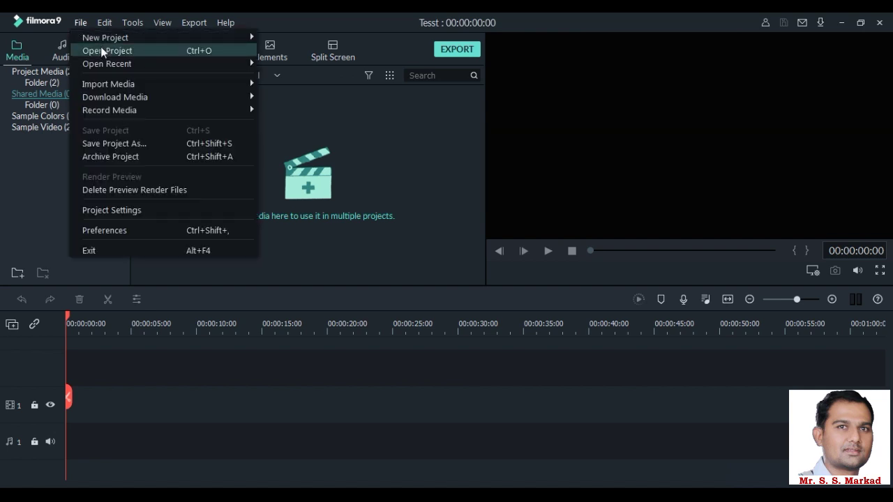
key("ctrl+o")
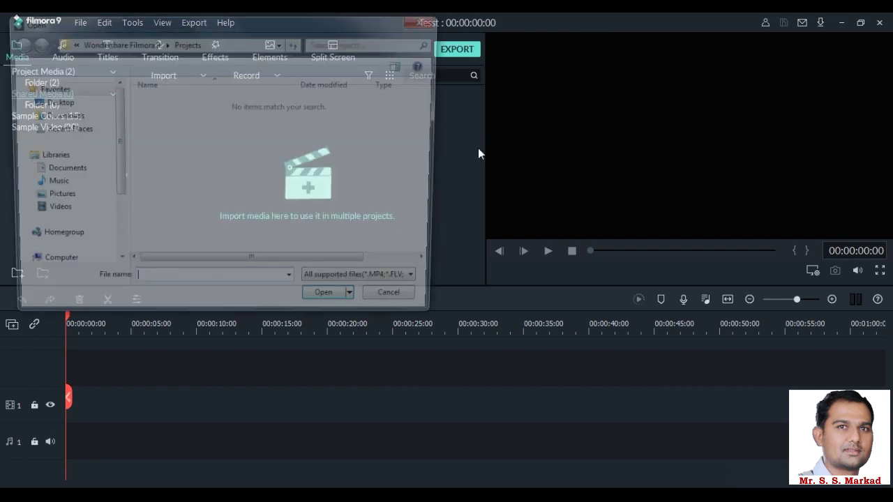
left_click(426, 19)
Place the ScreenRecorderProject1 and Wildlife clips on video track 1 and the Drift - Drift music on audio track 1, starting at zero
left_click(43, 72)
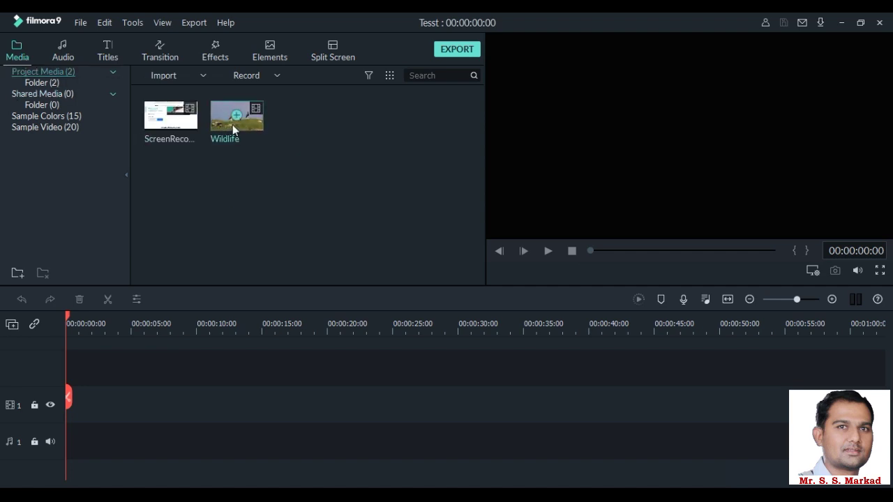
left_click_drag(154, 166, 321, 165)
left_click_drag(168, 117, 78, 401)
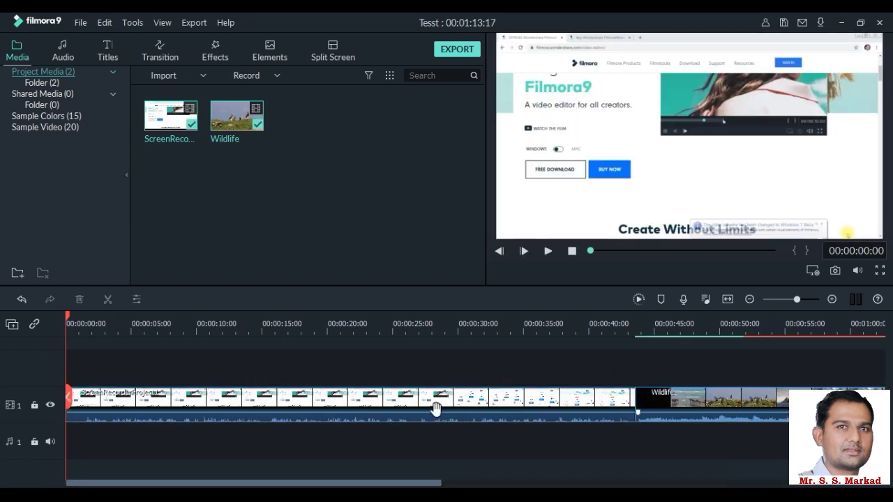
left_click(63, 50)
left_click_drag(164, 115, 57, 431)
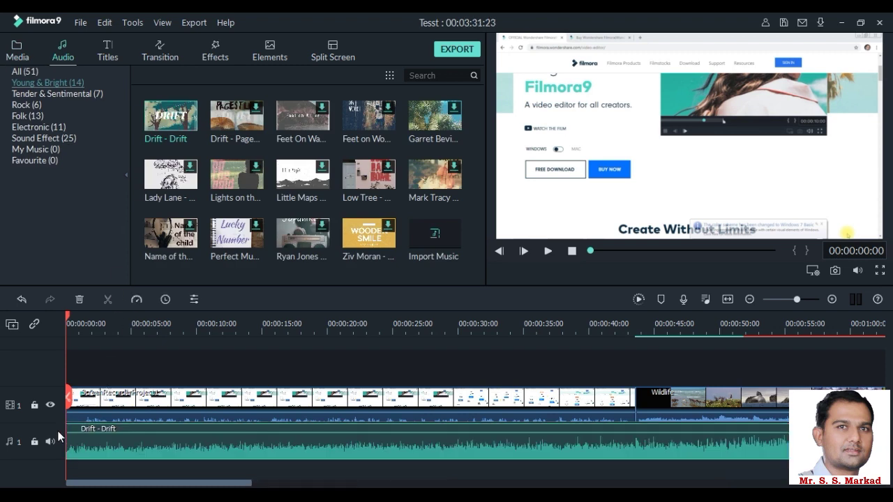
Add the Credit 1 title at the start of video track 2 with the text "Filmora" in Text style 4
left_click(106, 55)
mouse_move(256, 118)
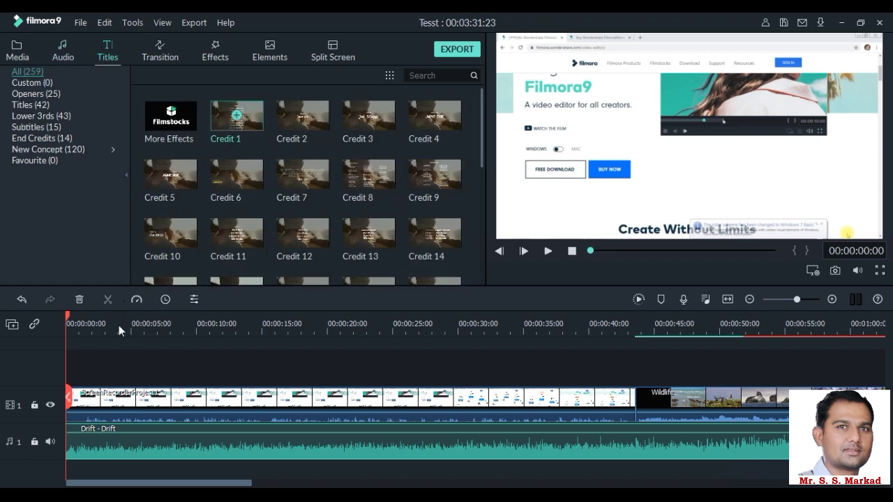
left_click_drag(250, 112, 67, 366)
double_click(105, 390)
type("Filmora")
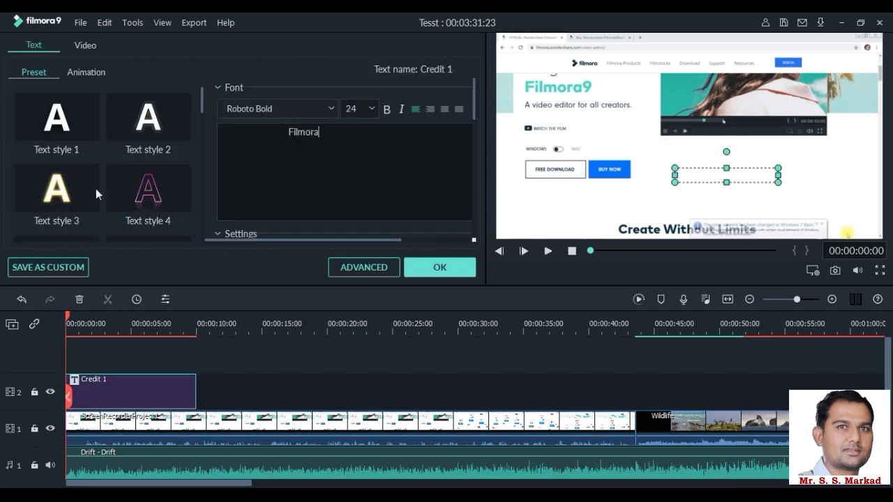
left_click(150, 190)
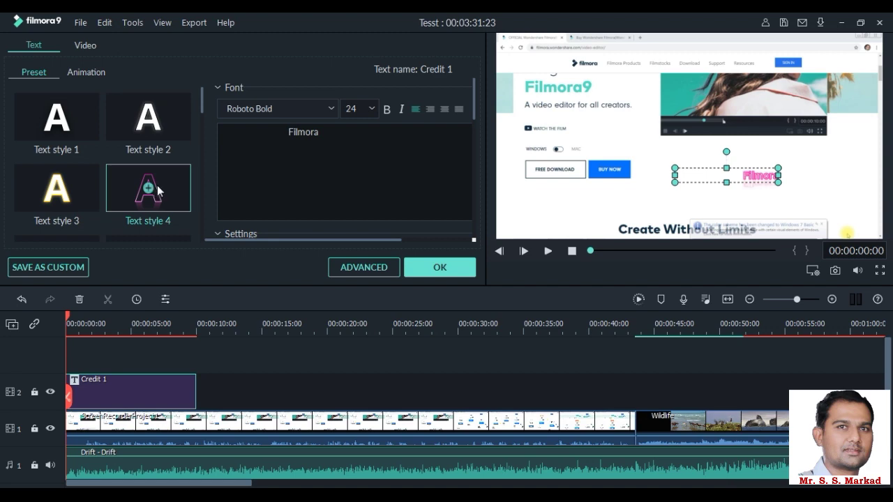
left_click(432, 263)
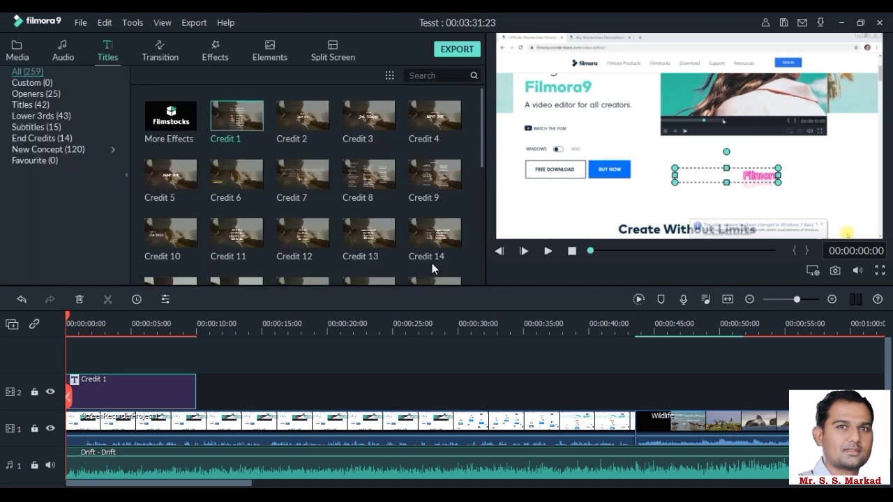
Add a Dissolve transition between the two video clips and place the first love element above the end of the Wildlife clip
left_click(160, 50)
left_click_drag(241, 125, 411, 421)
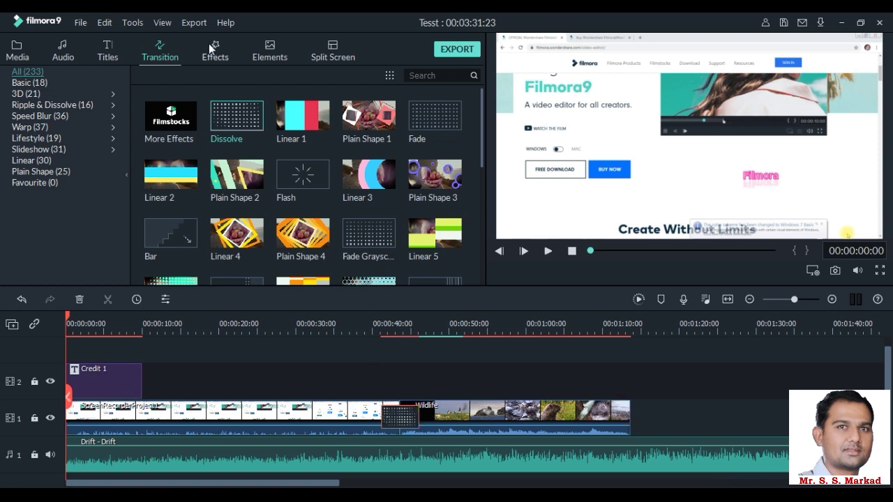
left_click(209, 49)
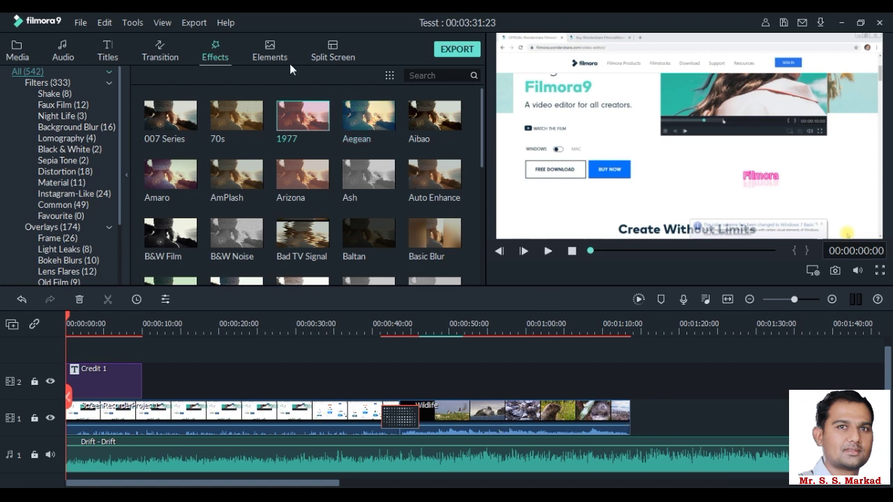
left_click(270, 53)
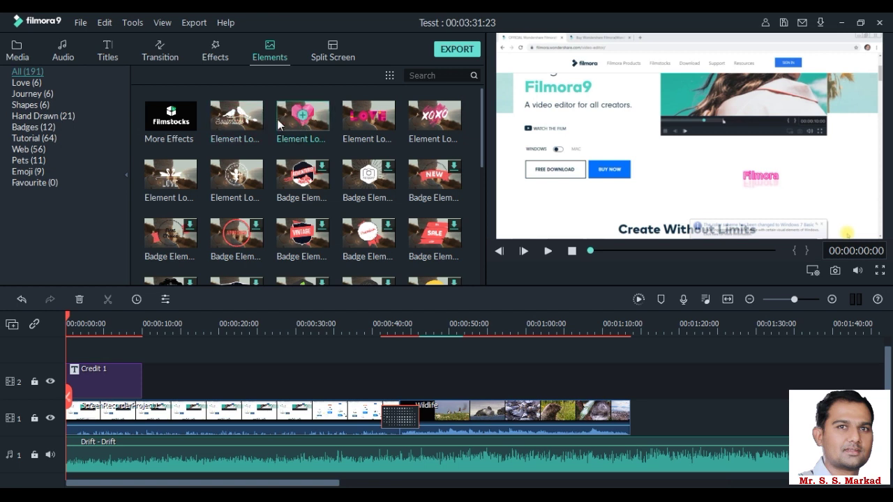
left_click_drag(230, 122, 604, 379)
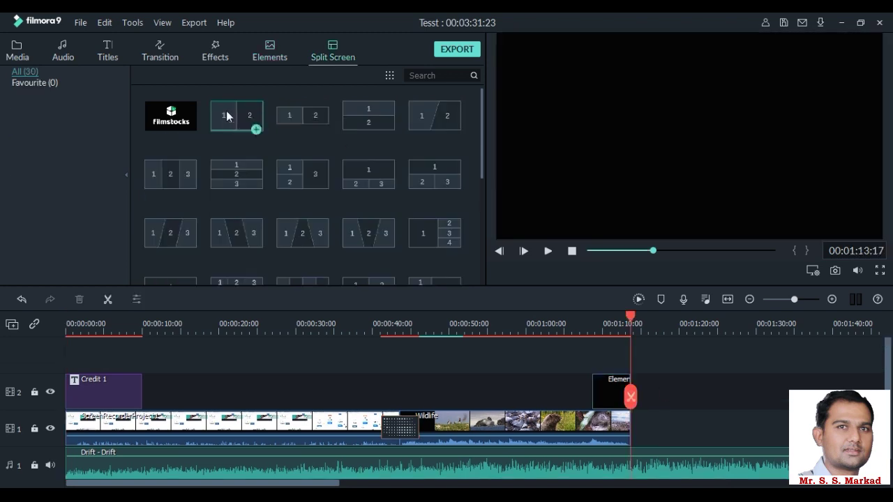
Insert the first two-area split screen on video track 2 at 00:00:24:15, filling area 1 with ScreenRecorderProject1 and area 2 with Wildlife
left_click_drag(225, 114, 254, 387)
double_click(272, 387)
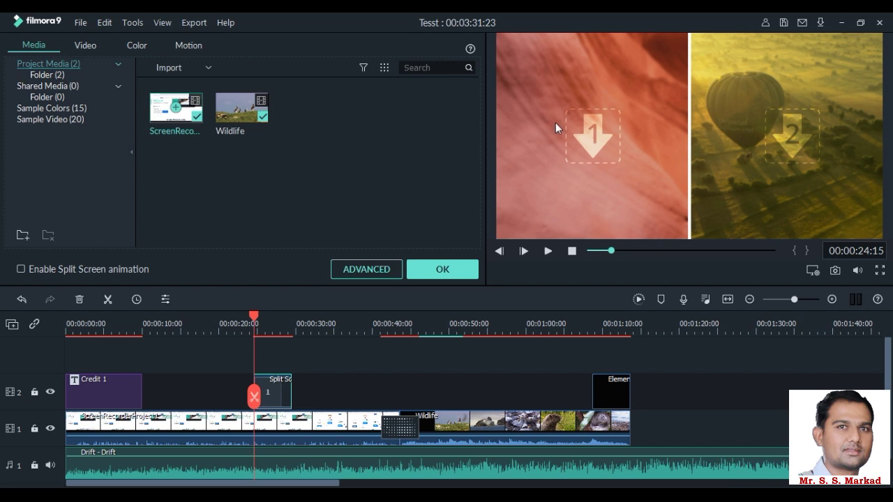
left_click_drag(183, 111, 561, 150)
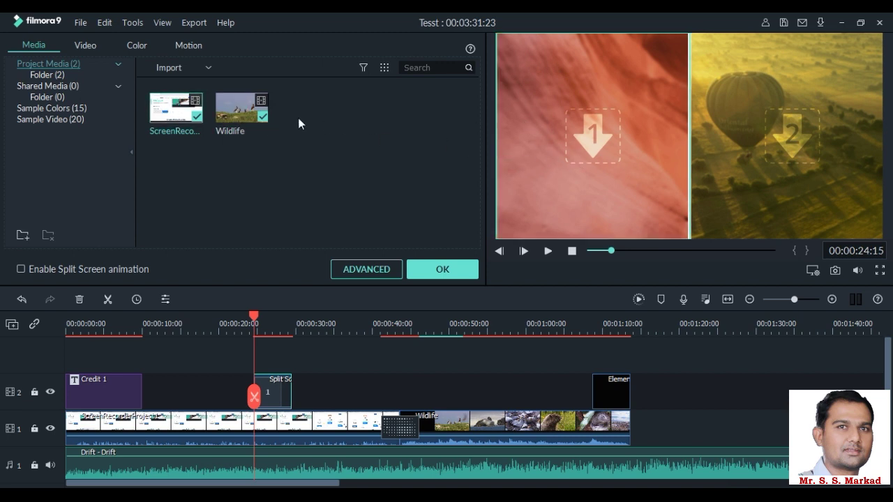
left_click_drag(237, 110, 813, 145)
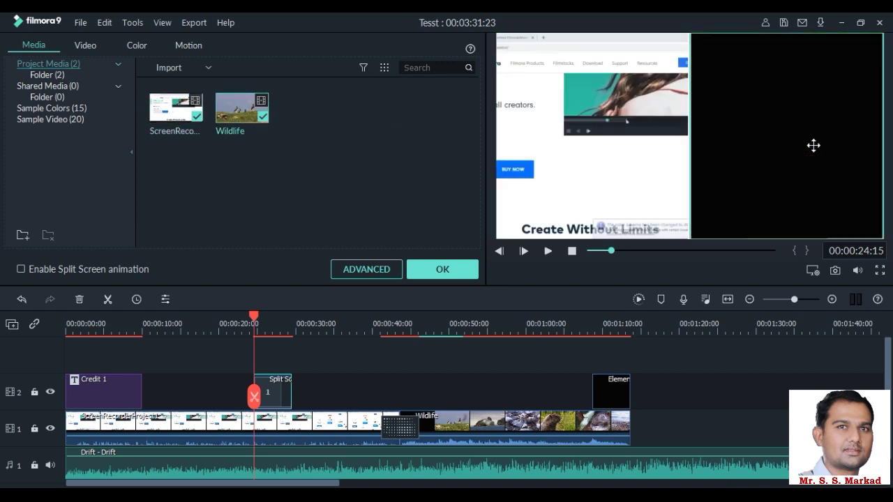
left_click(439, 270)
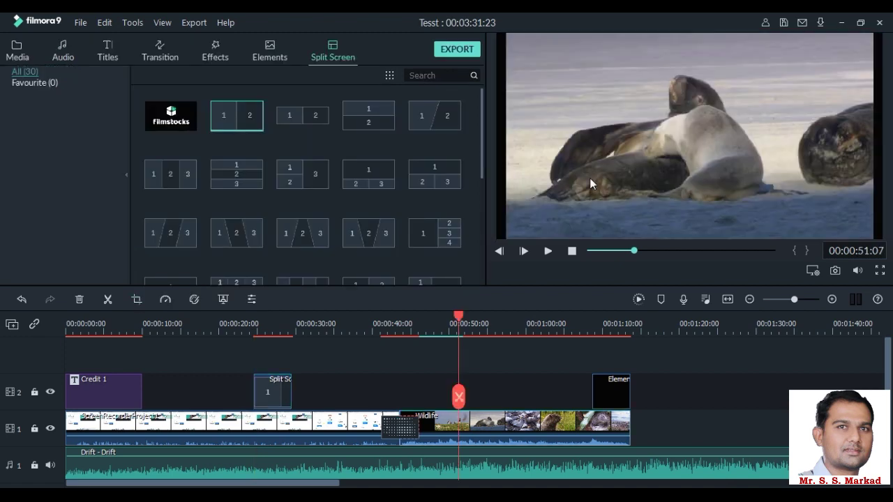
Crop the Wildlife clip to its lower-right area at about 653 x 367, keeping the original ratio
key("alt+c")
left_click_drag(212, 73, 436, 202)
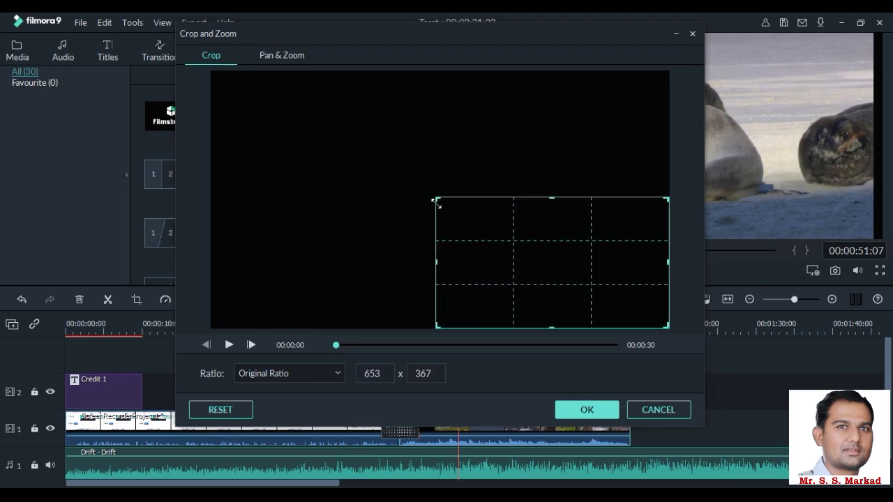
left_click(595, 410)
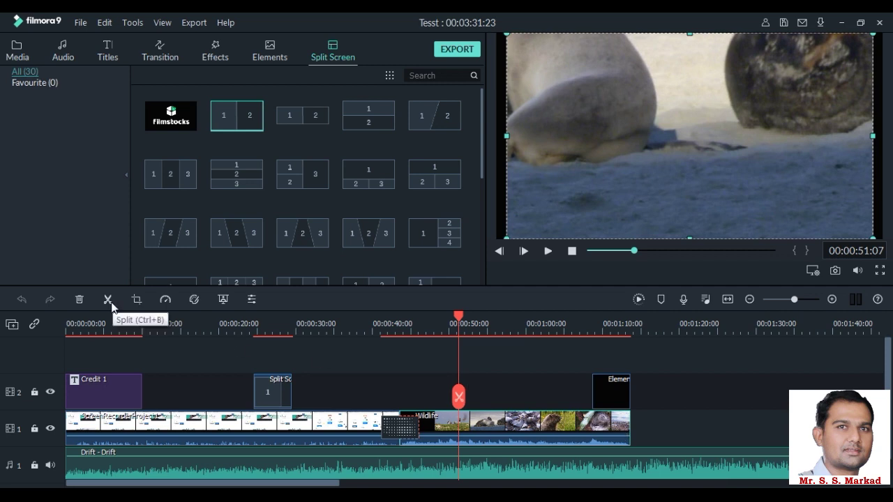
Split the Wildlife clip at 00:00:51:07 and move its second part slightly later to leave a gap
left_click(109, 301)
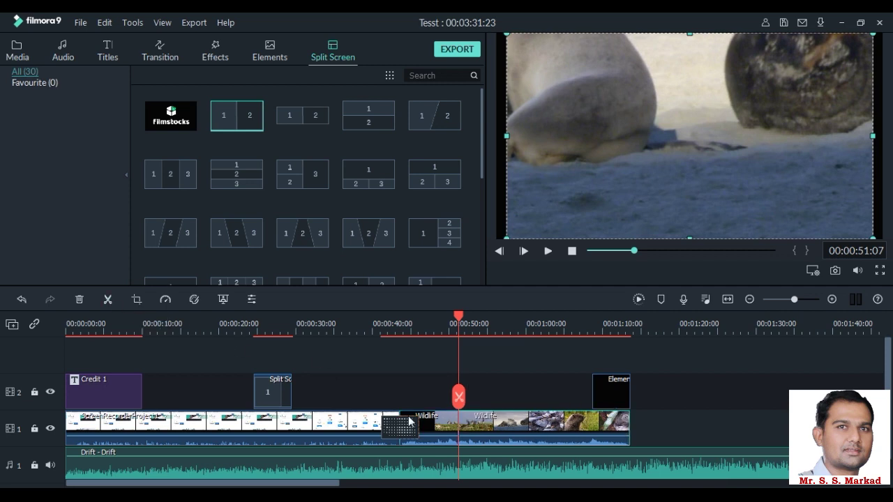
scroll(486, 435, "down", 1)
scroll(486, 434, "up", 1)
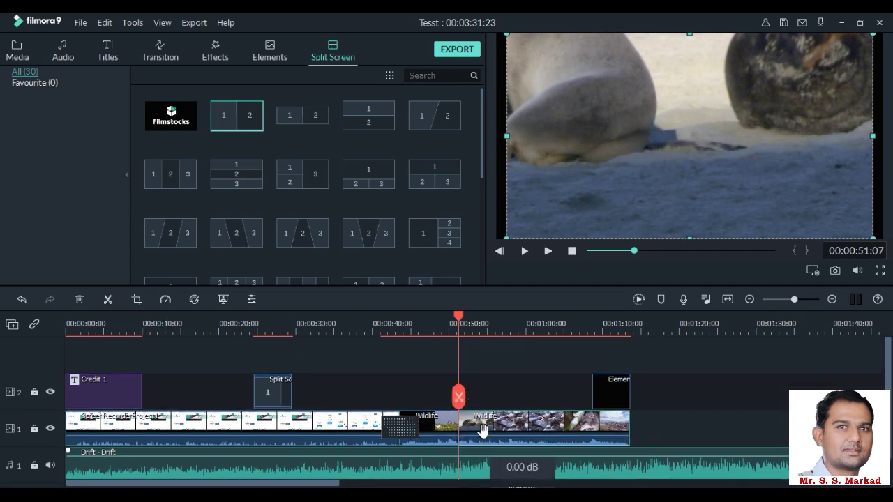
left_click_drag(489, 423, 507, 423)
Slow the second Wildlife part to 0.1x and return it to normal speed
left_click(165, 299)
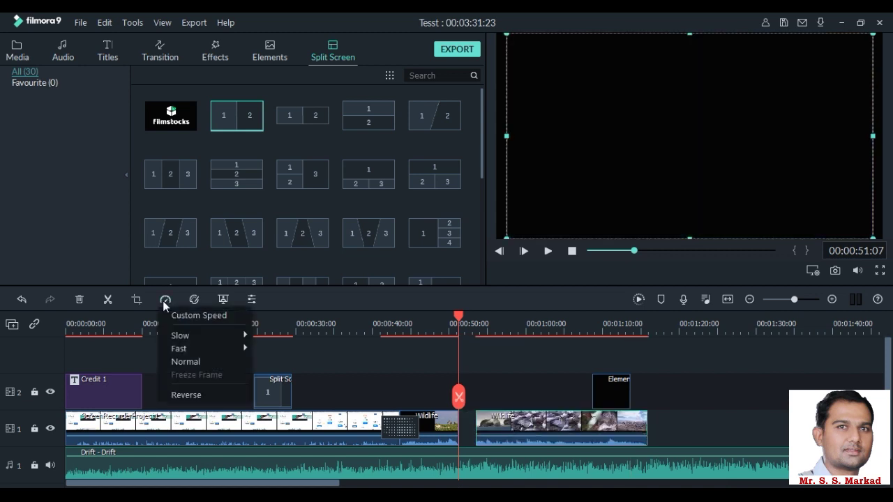
mouse_move(239, 333)
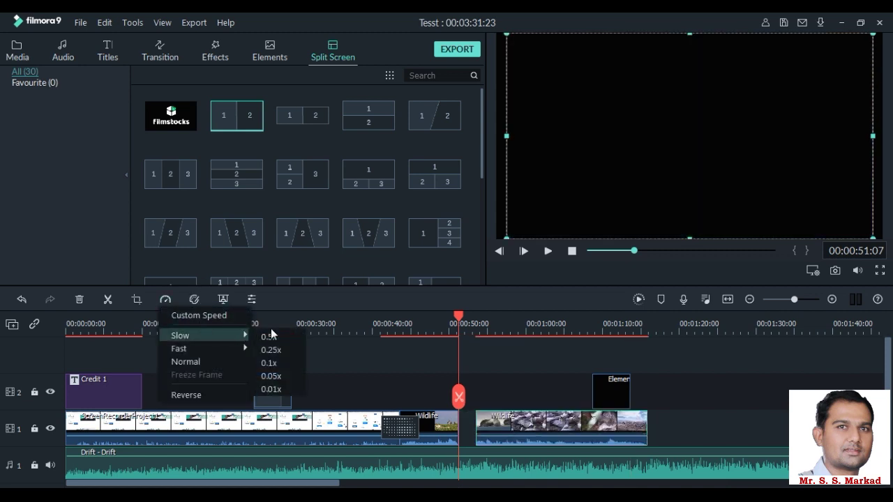
left_click(281, 367)
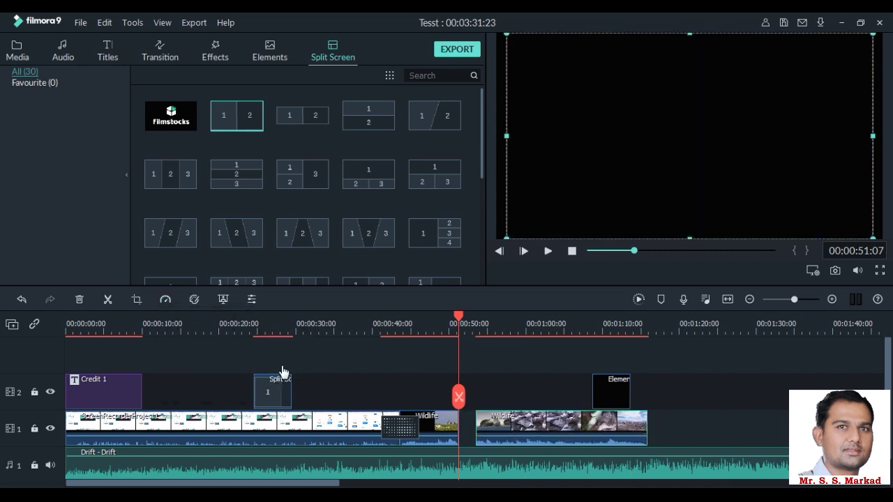
left_click(165, 299)
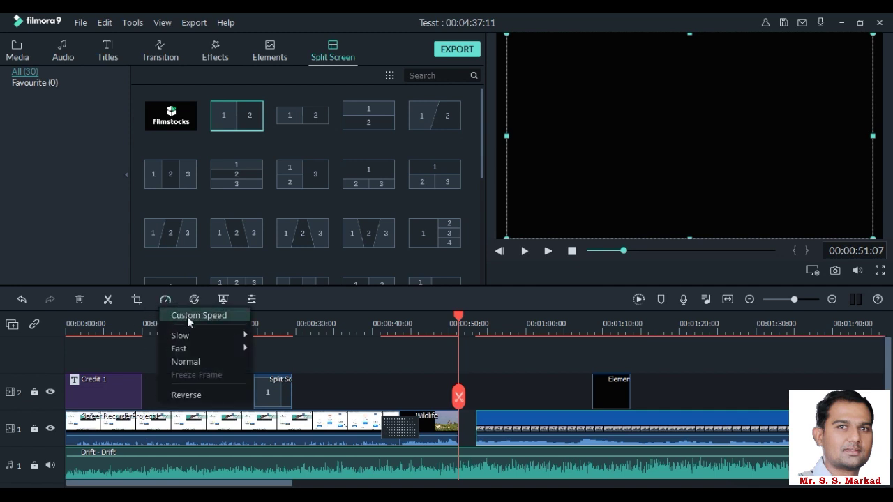
left_click(206, 361)
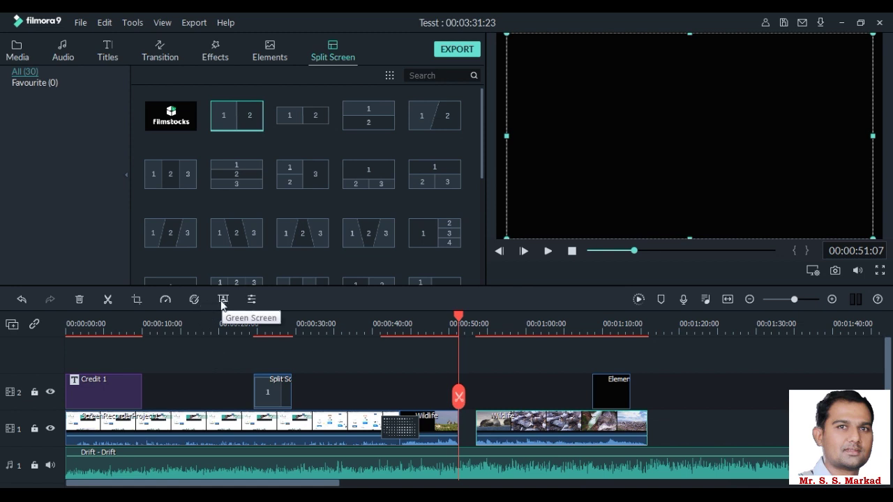
Paste a copy of the ScreenRecorderProject1 clip onto video track 2 above Wildlife, and rejoin the second Wildlife part to the first
left_click(291, 419)
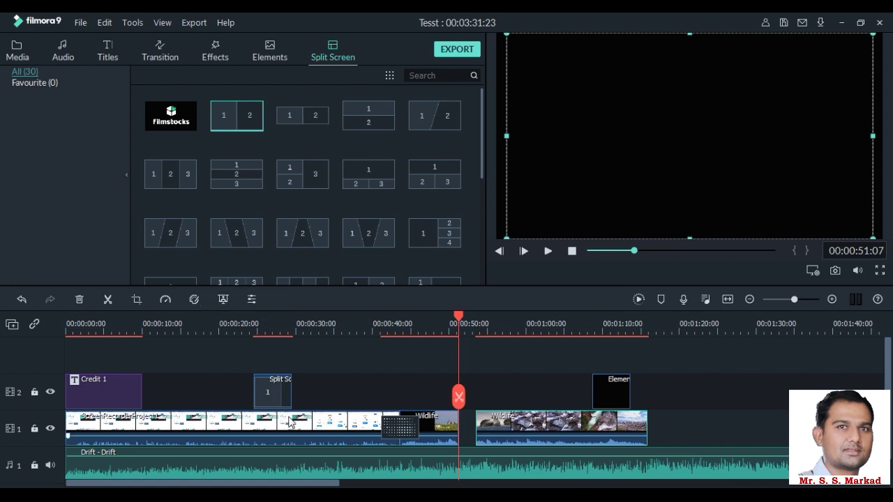
left_click(492, 384)
key("ctrl+v")
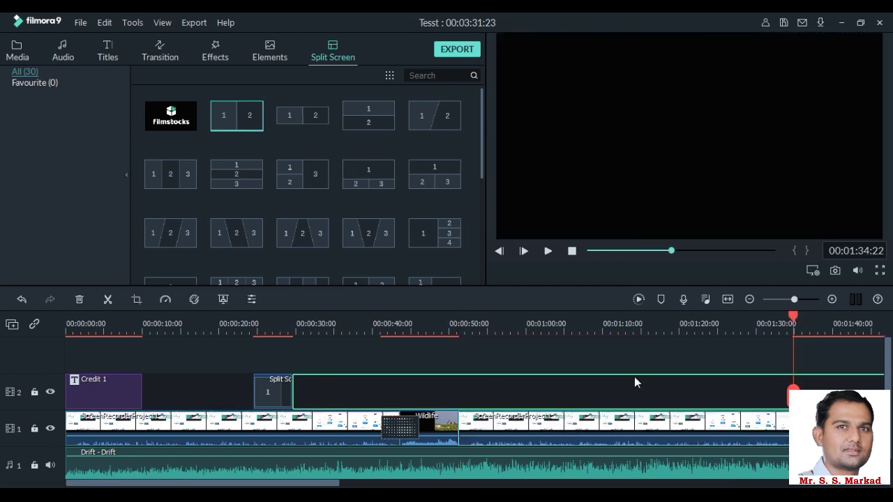
left_click_drag(574, 423, 630, 438)
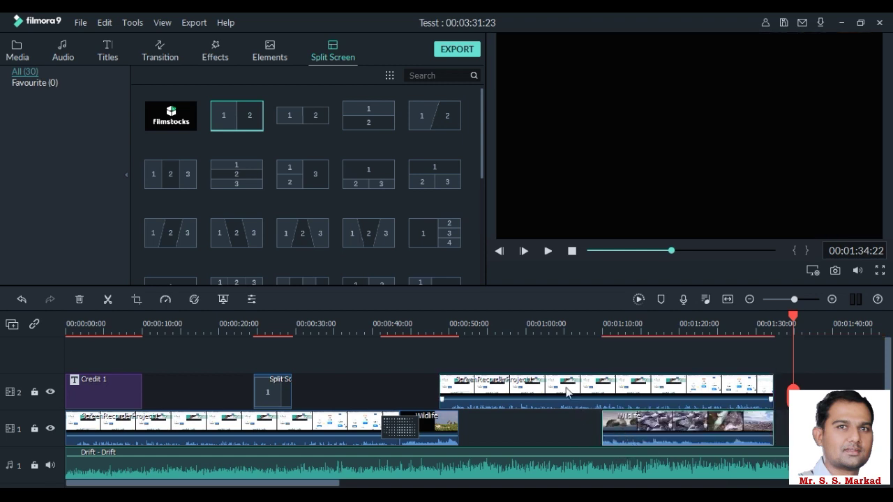
left_click_drag(633, 419, 488, 430)
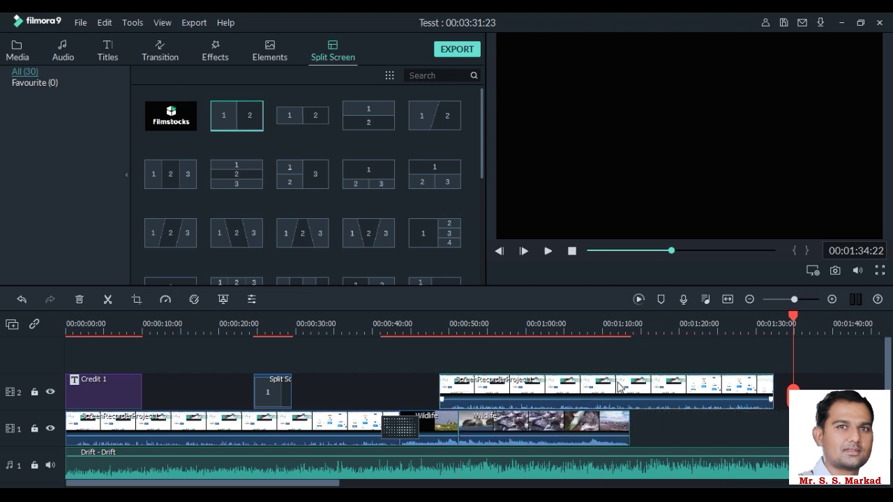
Apply a green screen chroma key to the copied ScreenRecorderProject1 clip, using white as the key color and an offset of 2
left_click(222, 300)
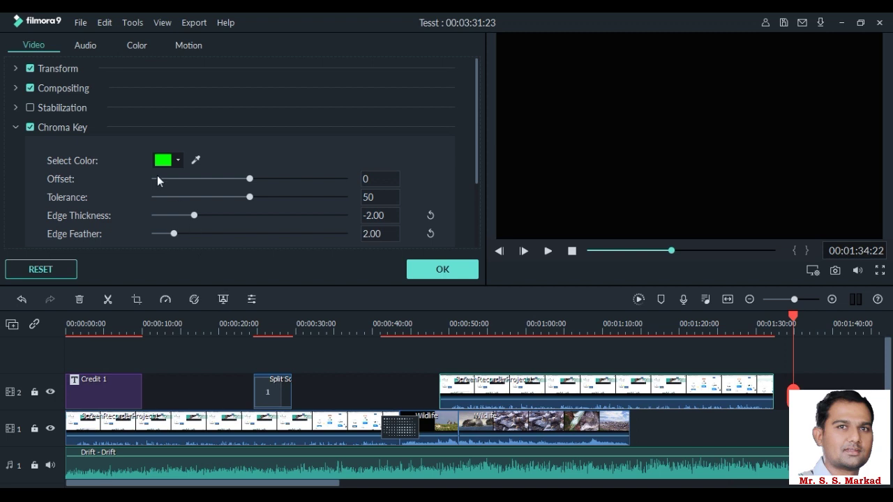
left_click(446, 326)
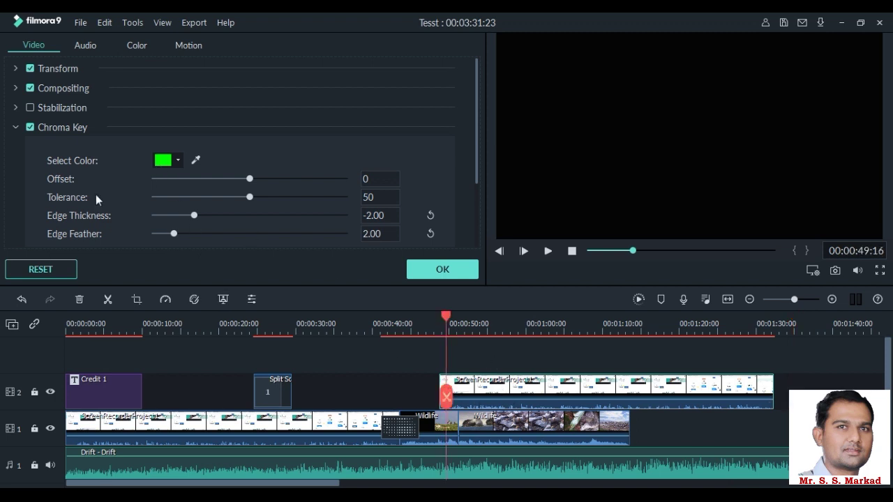
left_click(154, 162)
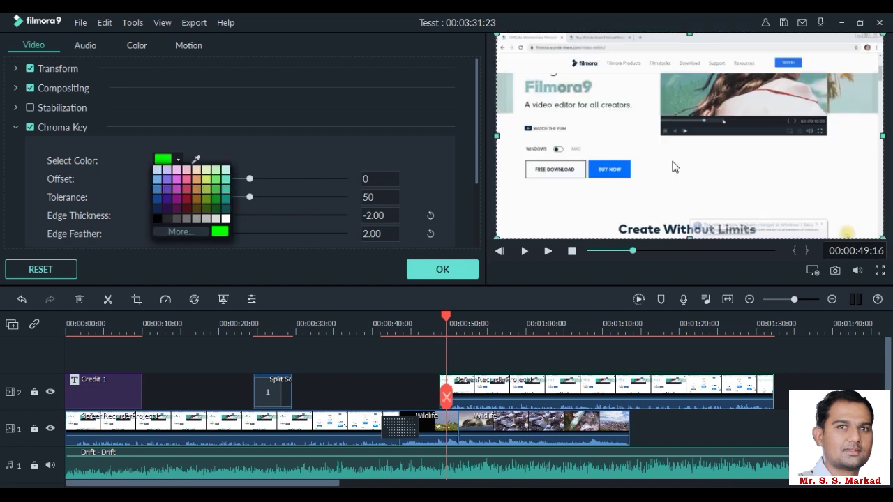
left_click(226, 218)
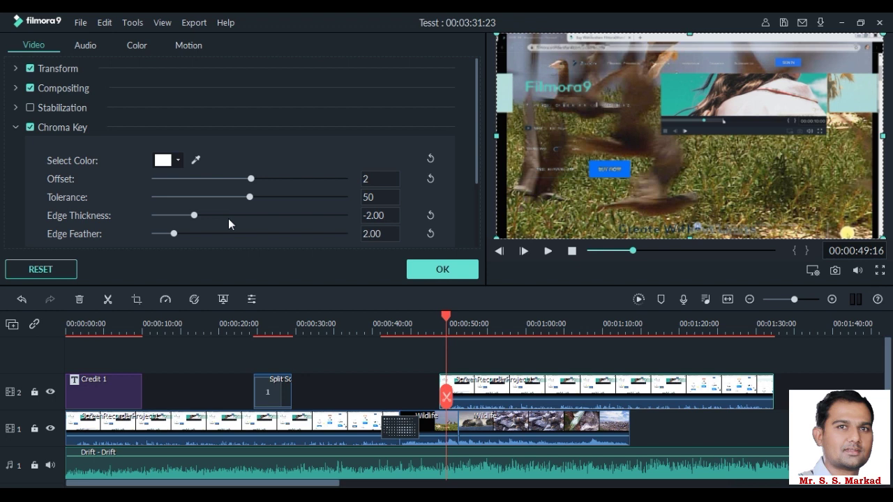
left_click(432, 268)
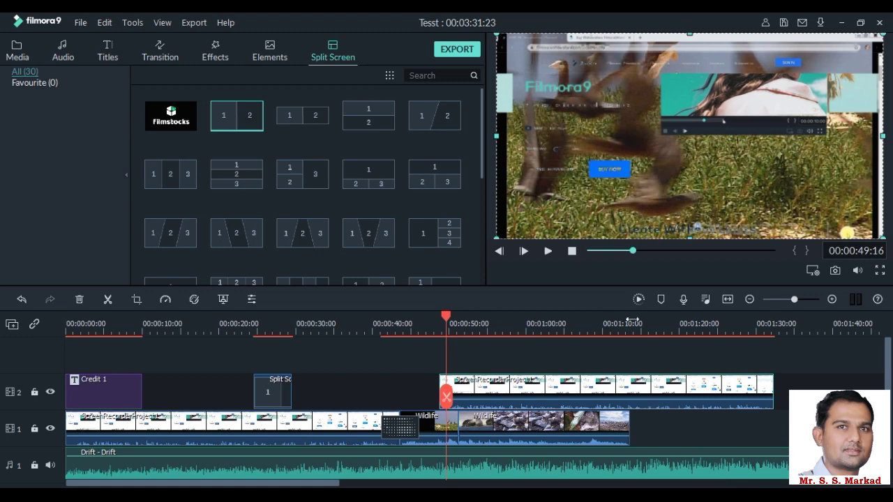
Export the project to the computer as an MP4 named Test Filmmora, saved in the Wondershare Filmora 9 Output folder
left_click(455, 50)
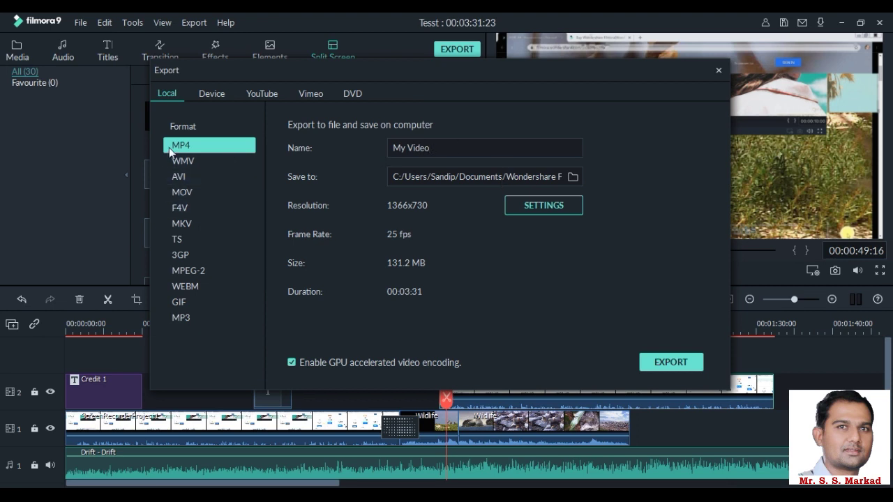
left_click_drag(458, 147, 325, 147)
type("Test Filmmora")
left_click(573, 177)
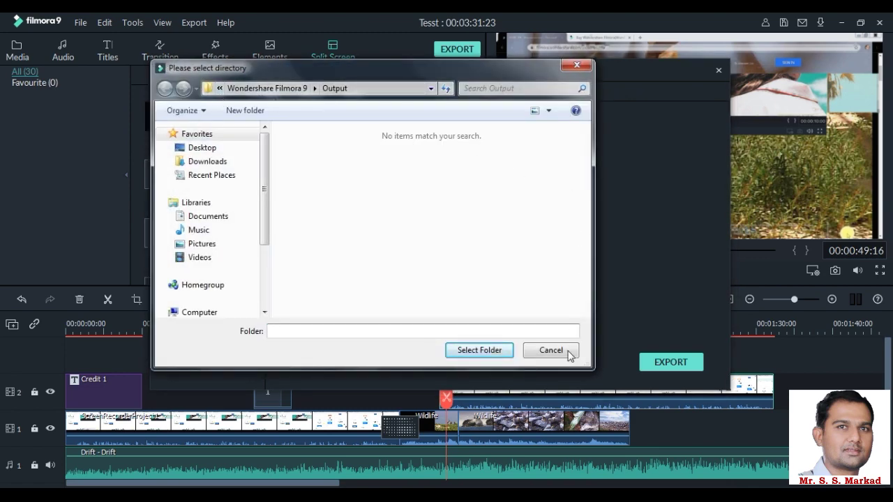
left_click(480, 352)
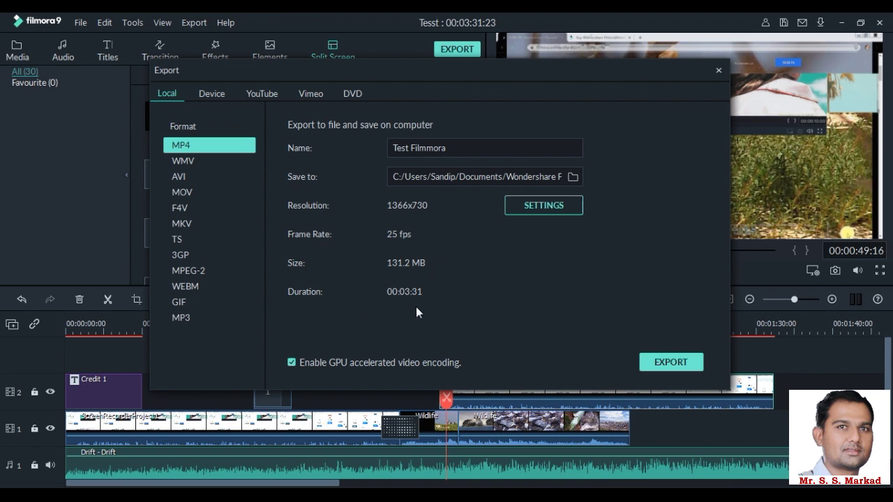
left_click(652, 361)
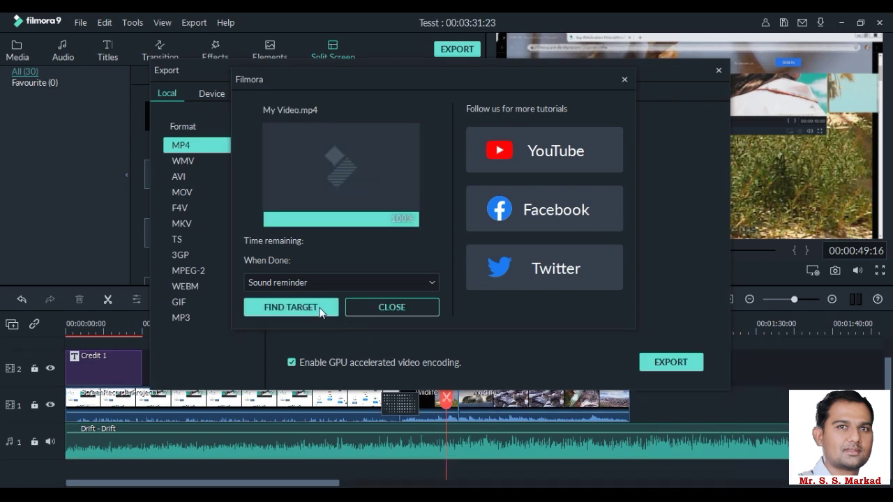
Show the exported file in its output folder, play My Video in VLC media player and skip ahead to about 00:26
left_click(319, 308)
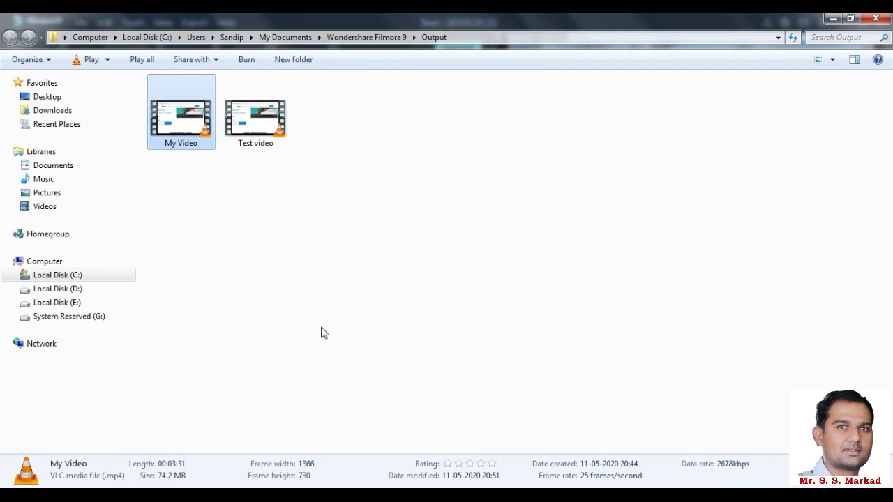
double_click(189, 130)
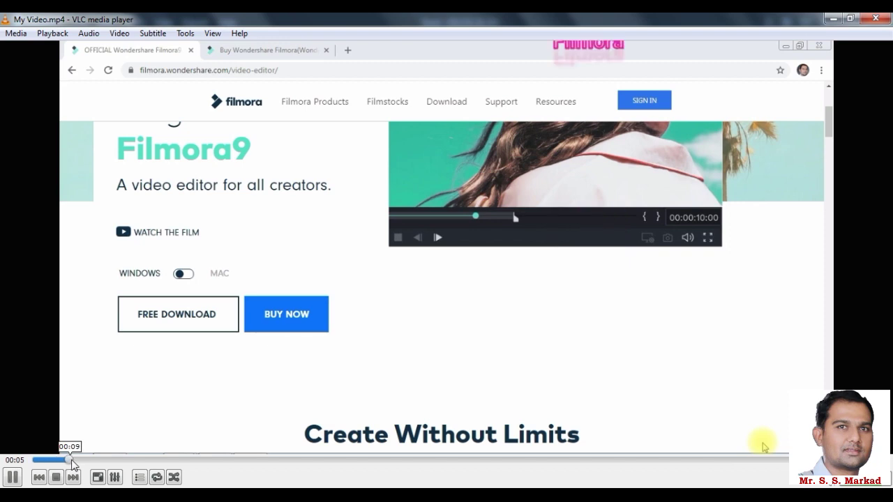
left_click(103, 460)
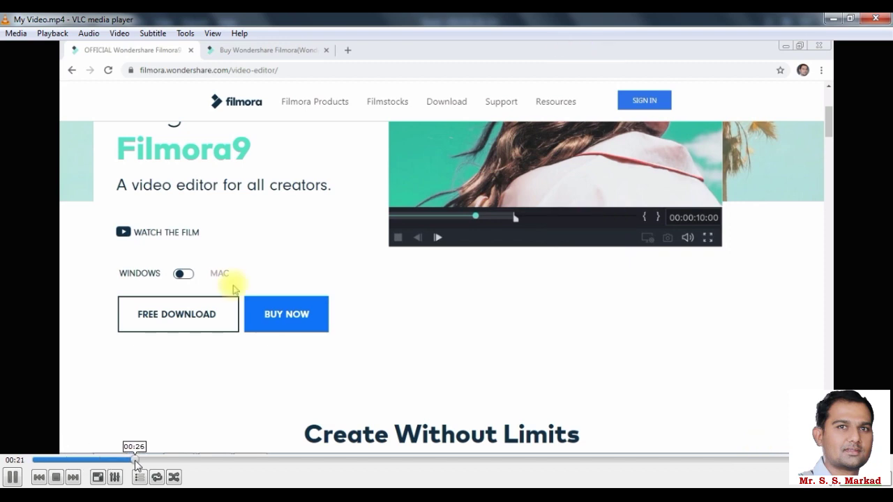
left_click(137, 461)
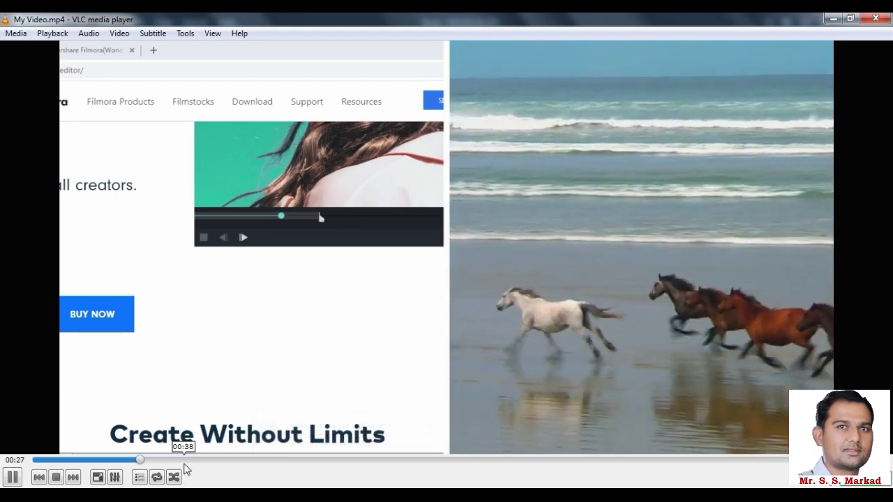